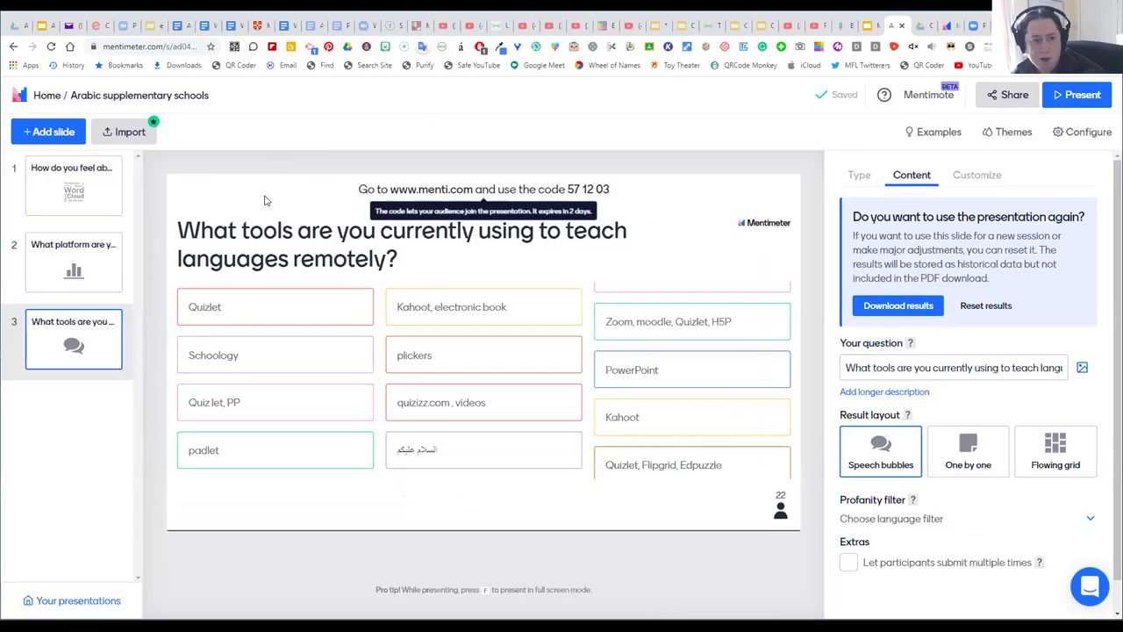
# Open the PDF export of the results for the Arabic supplementary schools presentation.
pyautogui.click(46, 96)
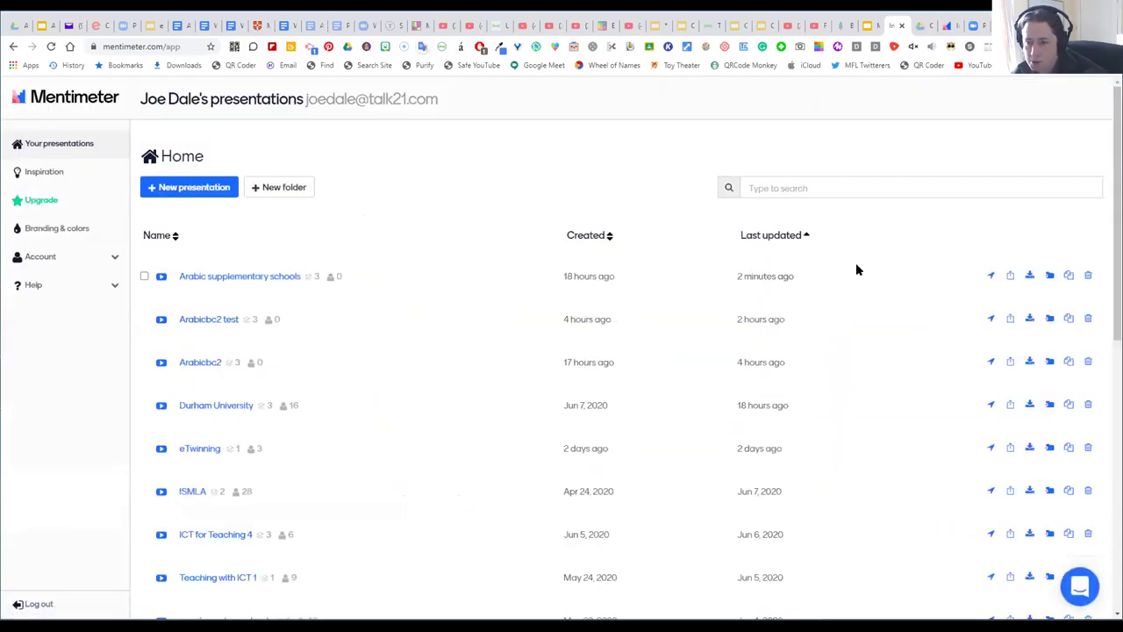
pyautogui.click(1030, 276)
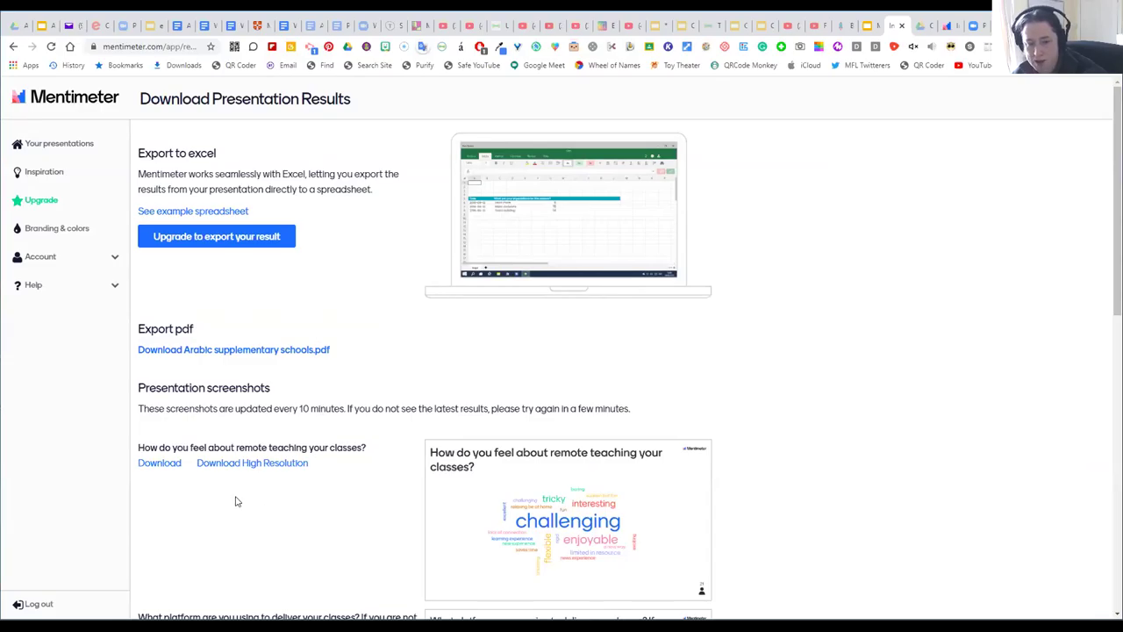
pyautogui.scroll(-3, 332, 490)
pyautogui.scroll(2, 330, 482)
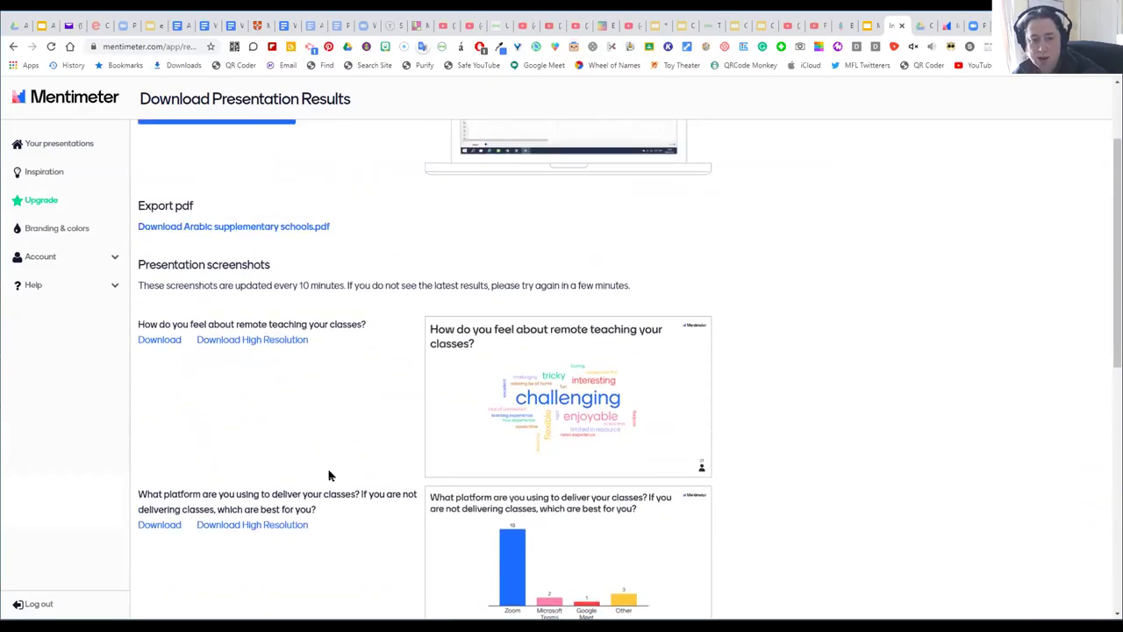
pyautogui.scroll(2, 321, 365)
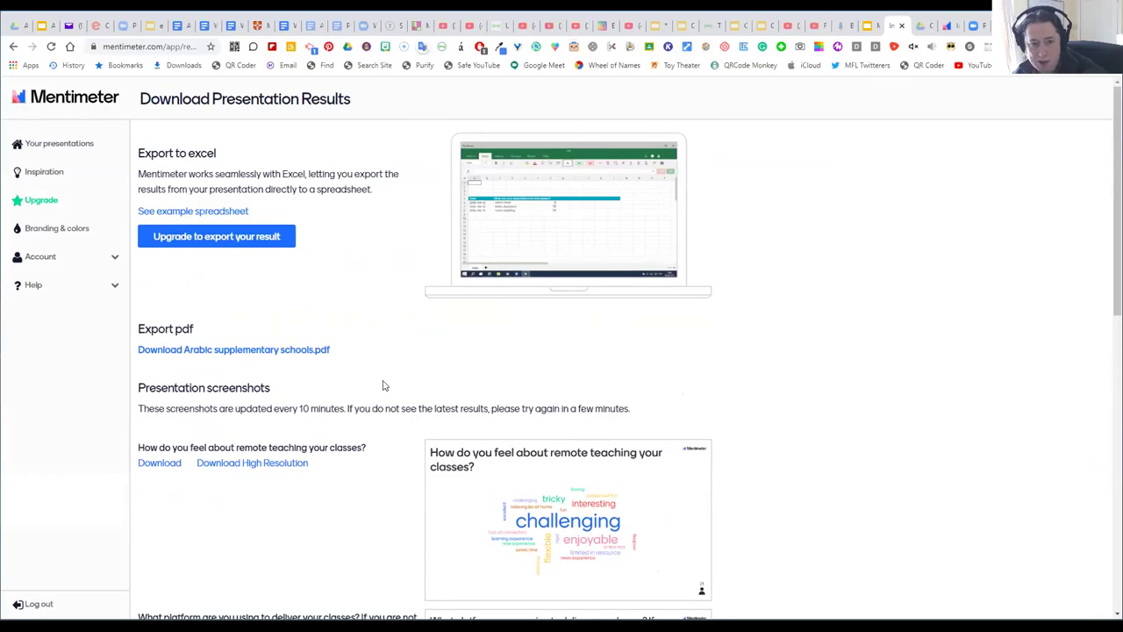
pyautogui.click(244, 351)
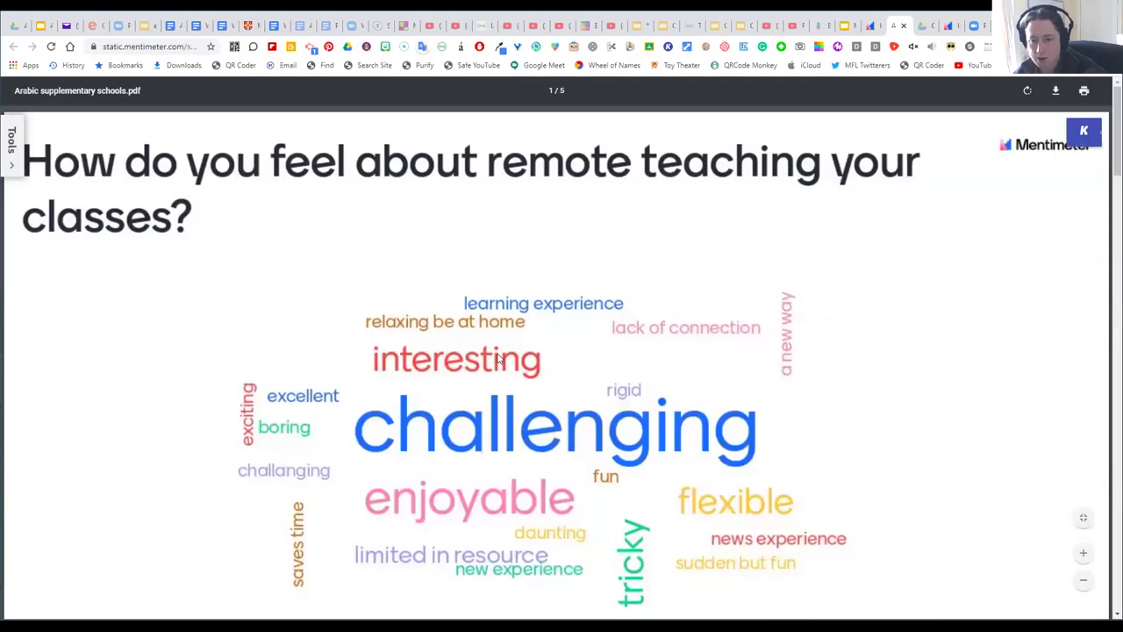
# Review the word cloud, bar chart and open-ended answer pages of the exported results PDF.
pyautogui.scroll(-10, 634, 361)
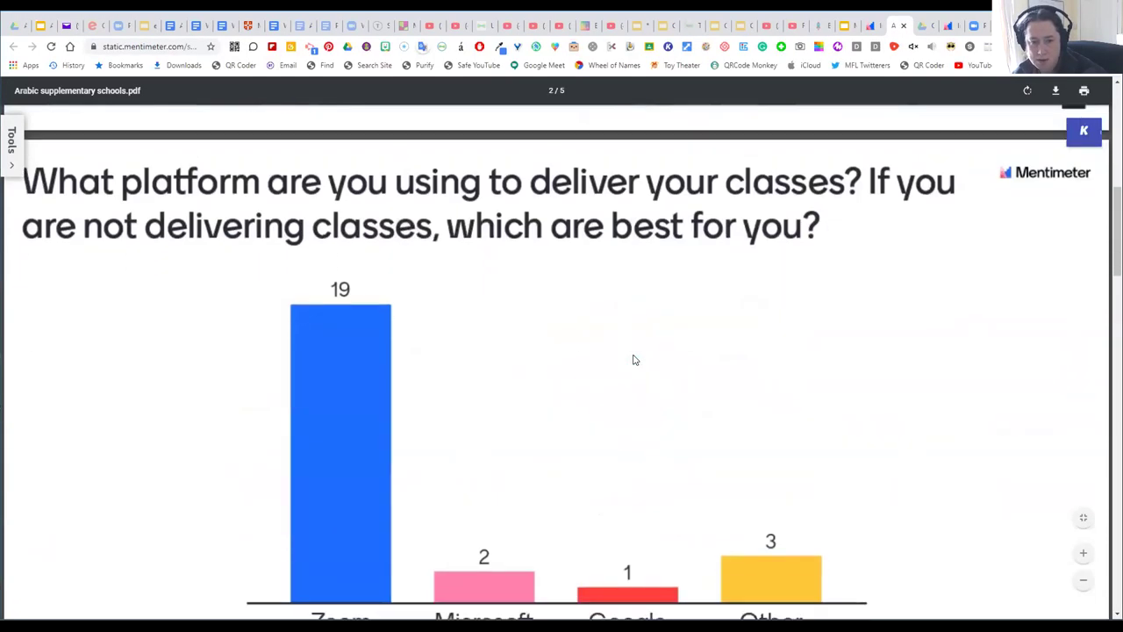
pyautogui.scroll(-15, 633, 360)
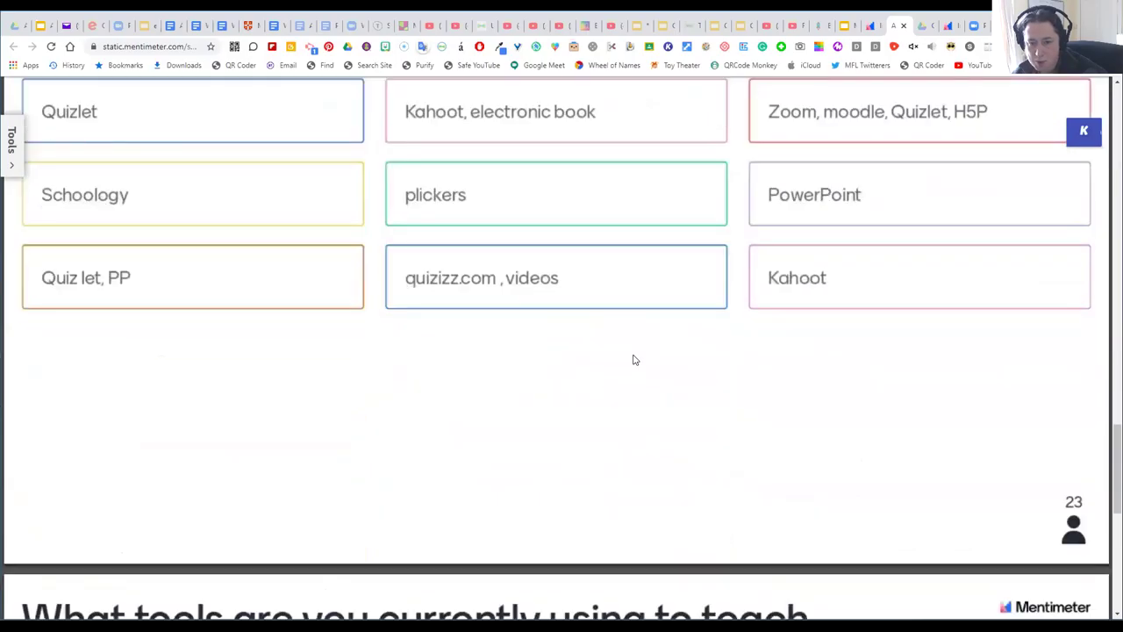
pyautogui.scroll(-2, 633, 360)
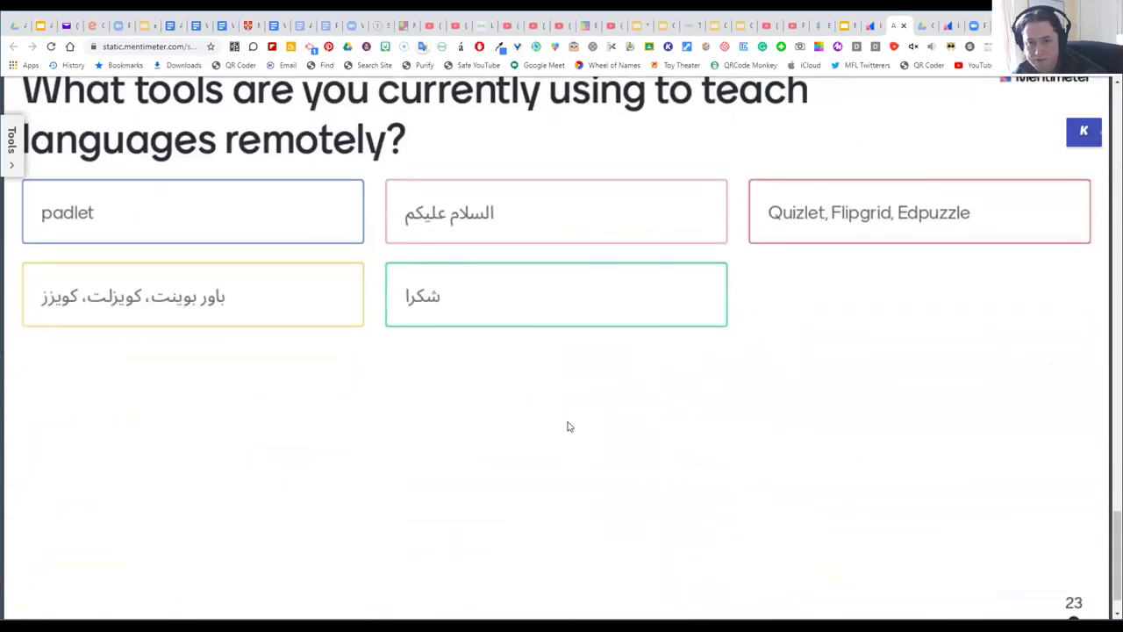
pyautogui.scroll(8, 569, 427)
pyautogui.scroll(15, 569, 426)
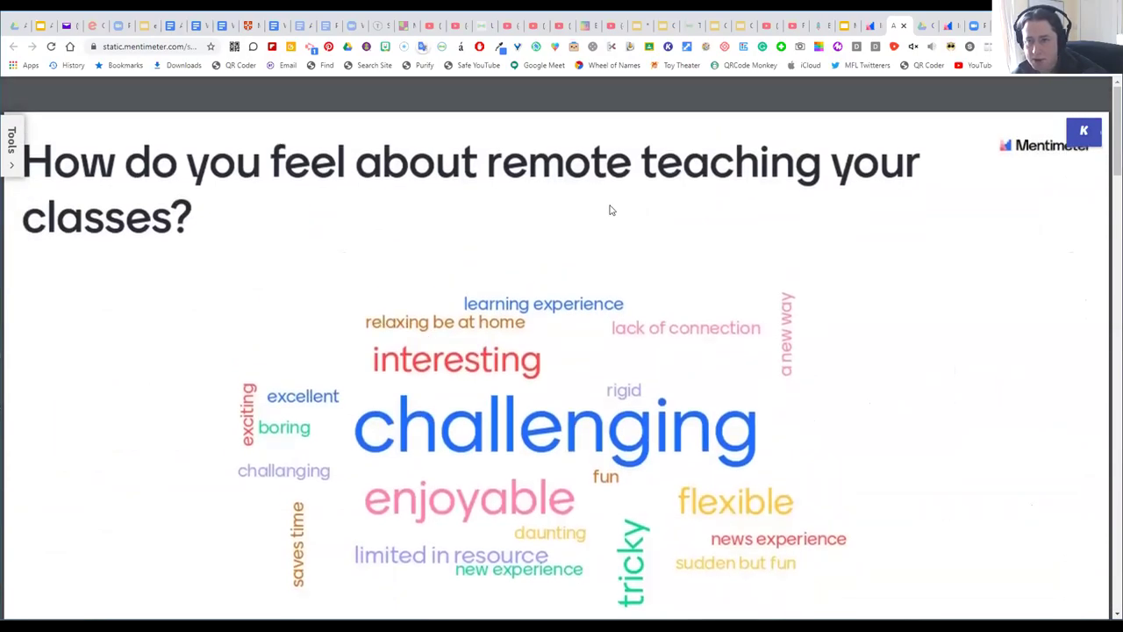
# Return to the Mentimeter presentations list and create a new presentation named "Arabic Supplementary Schools Test".
pyautogui.click(867, 27)
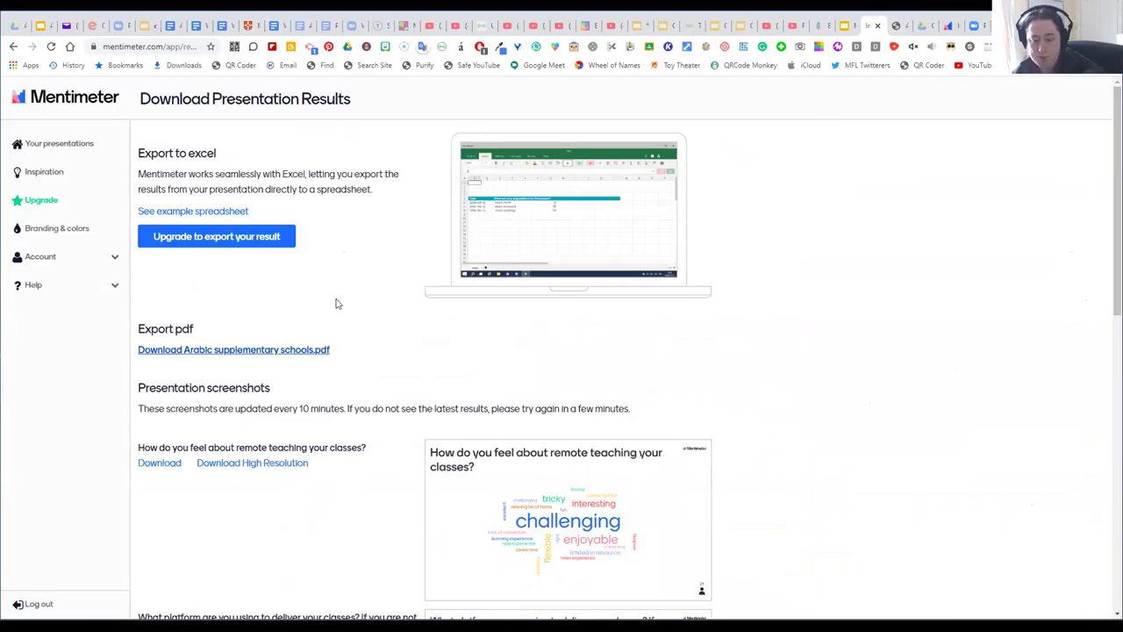
pyautogui.click(46, 147)
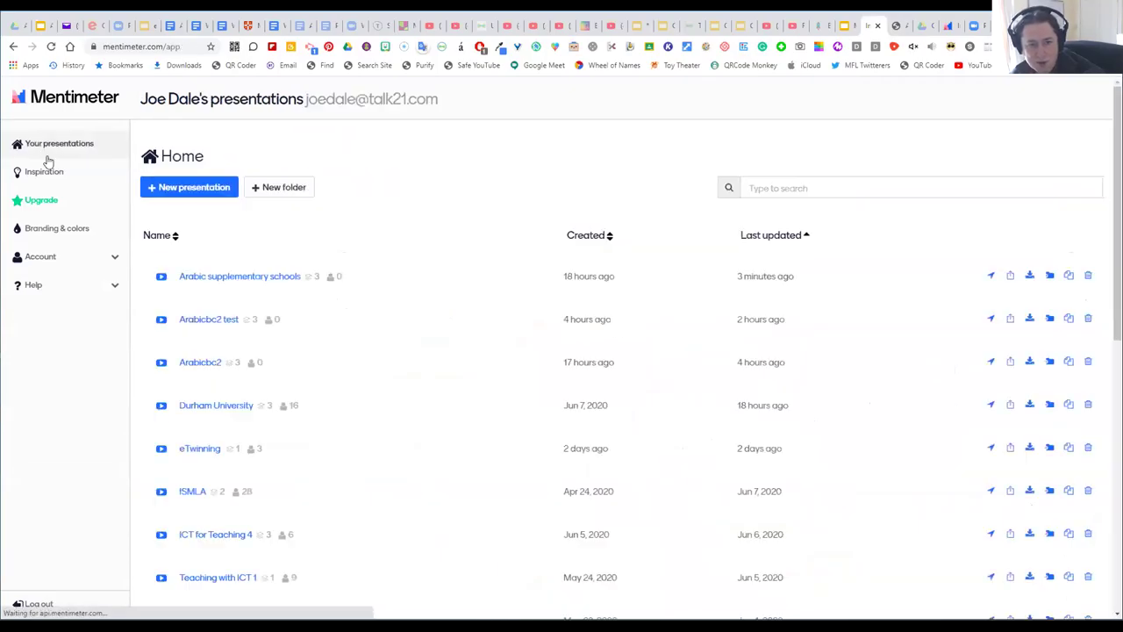
pyautogui.click(173, 187)
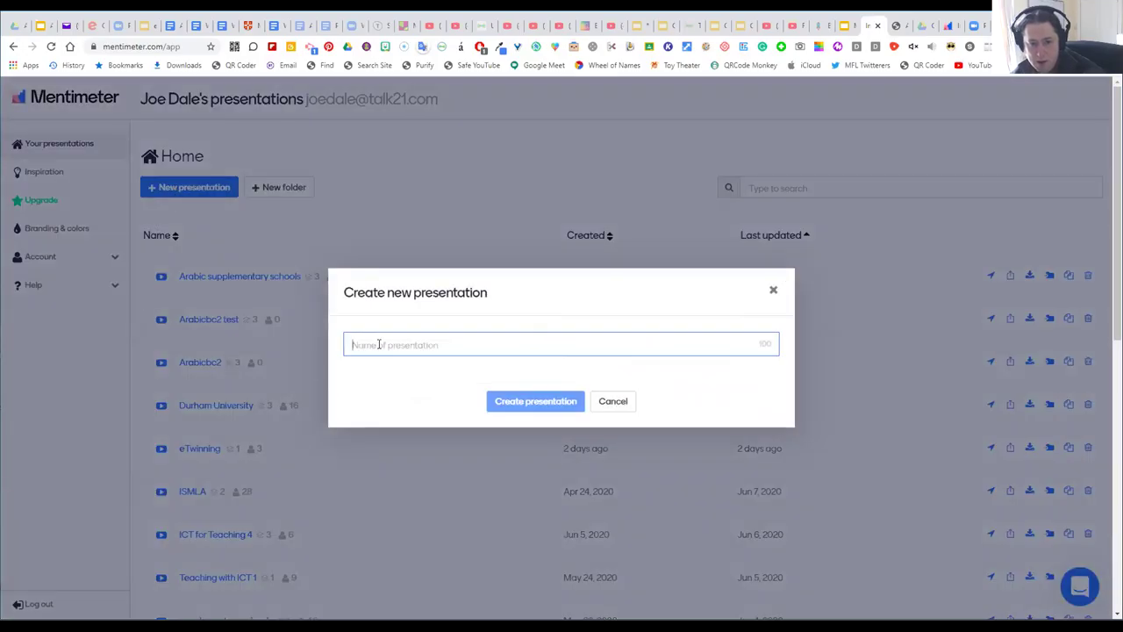
pyautogui.write('Ara')
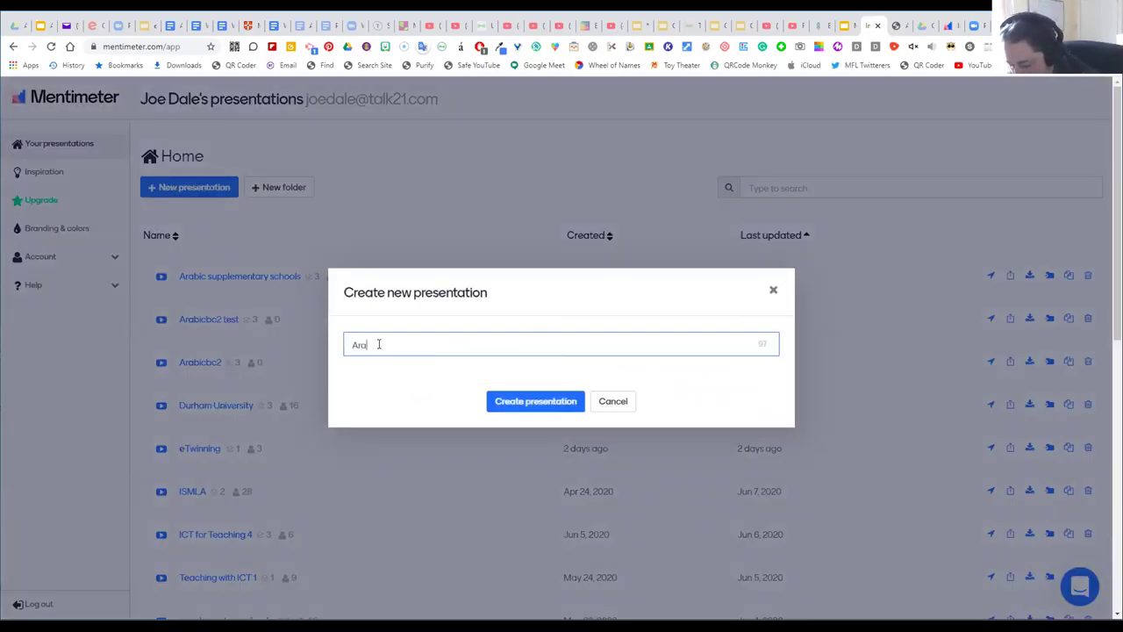
pyautogui.write('bic Supp')
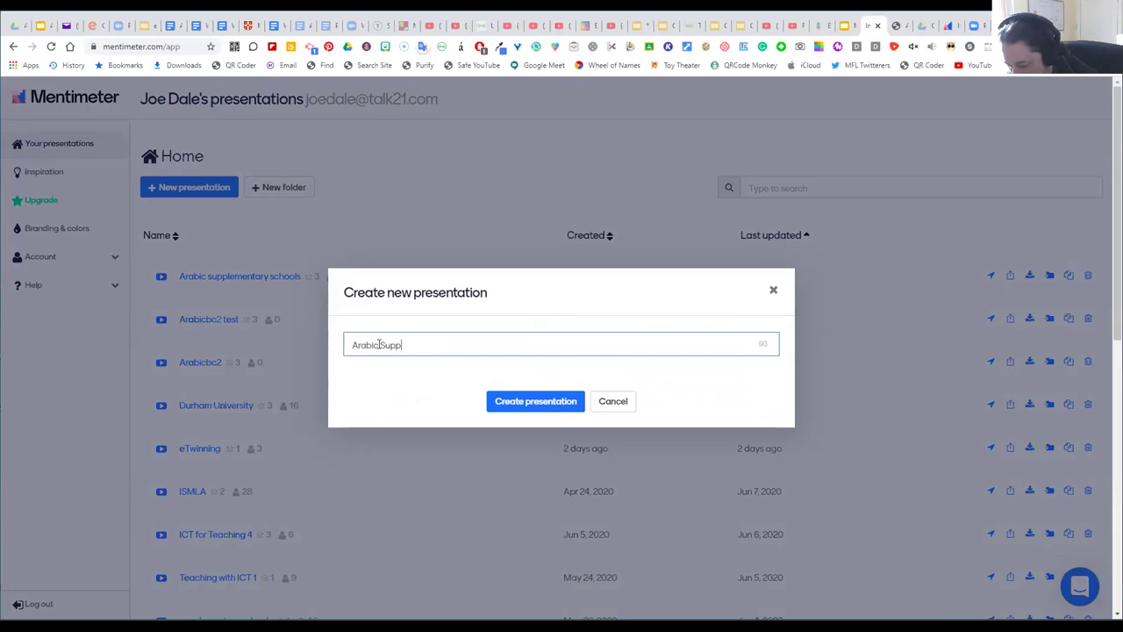
pyautogui.write('lementary Schools Test')
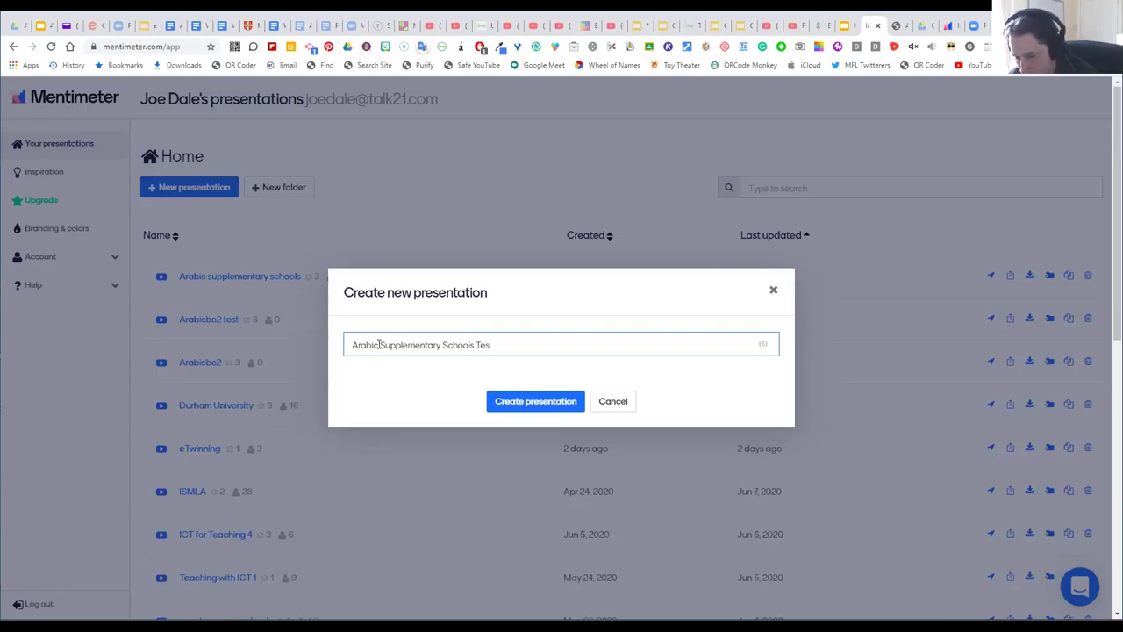
pyautogui.click(527, 402)
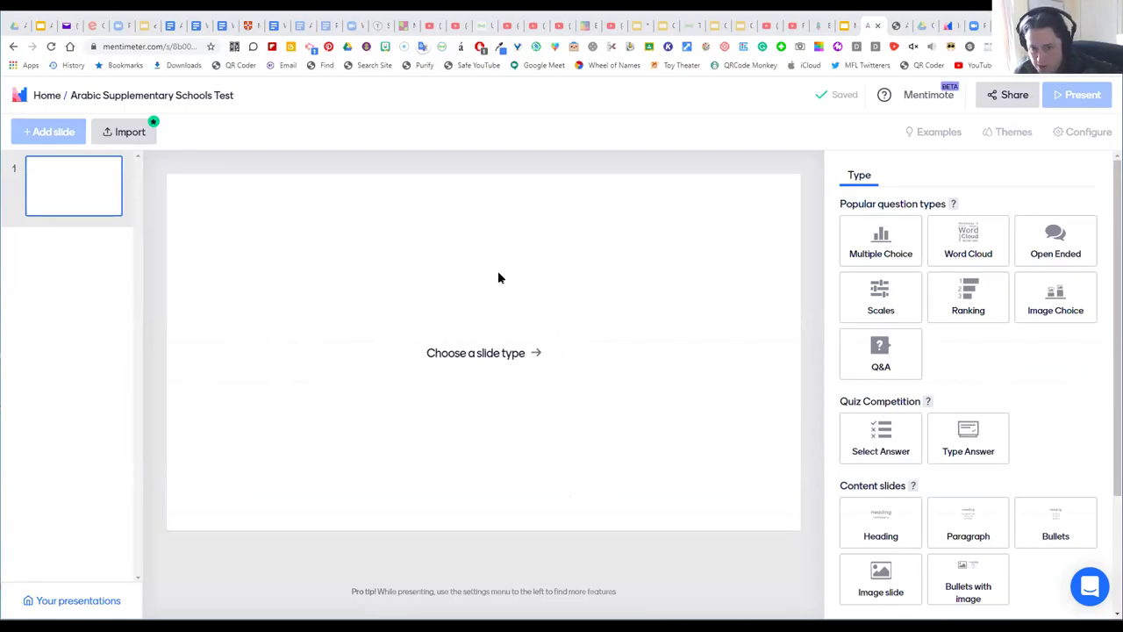
# Make the first slide a Word Cloud with the question "How are you feeling?".
pyautogui.click(961, 257)
pyautogui.click(925, 231)
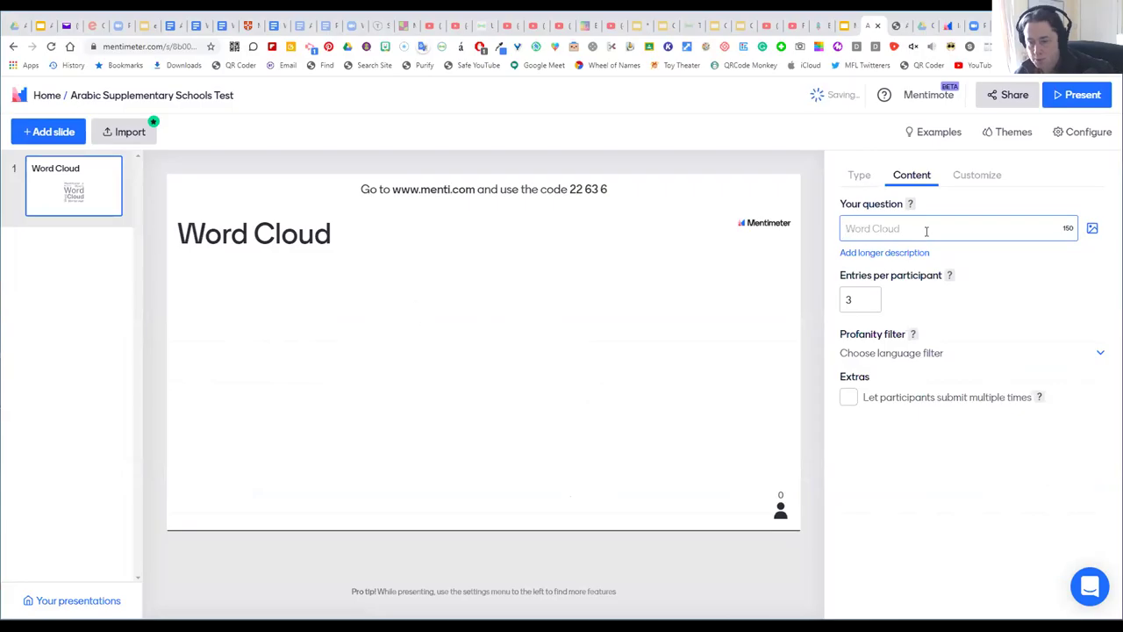
pyautogui.write('H')
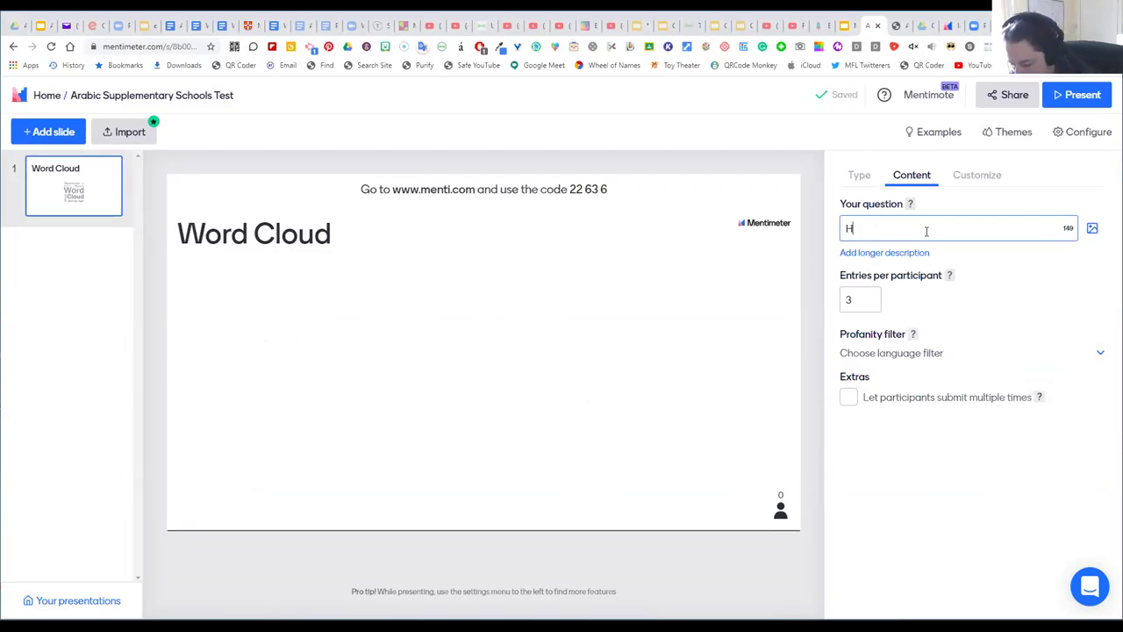
pyautogui.write('ow are you f')
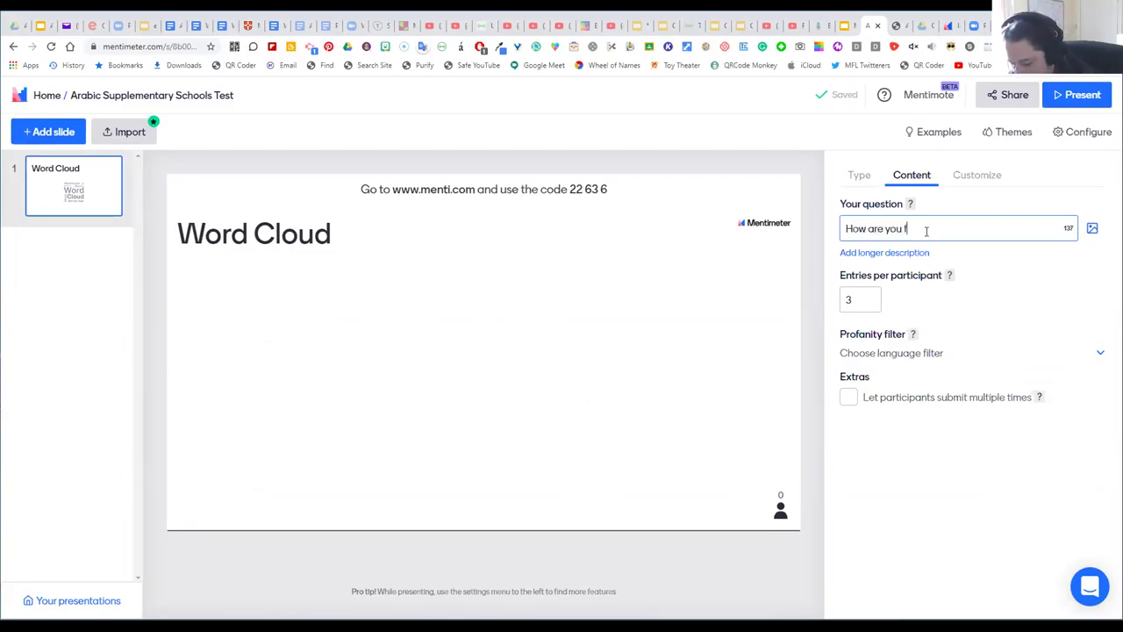
pyautogui.write('eeling?')
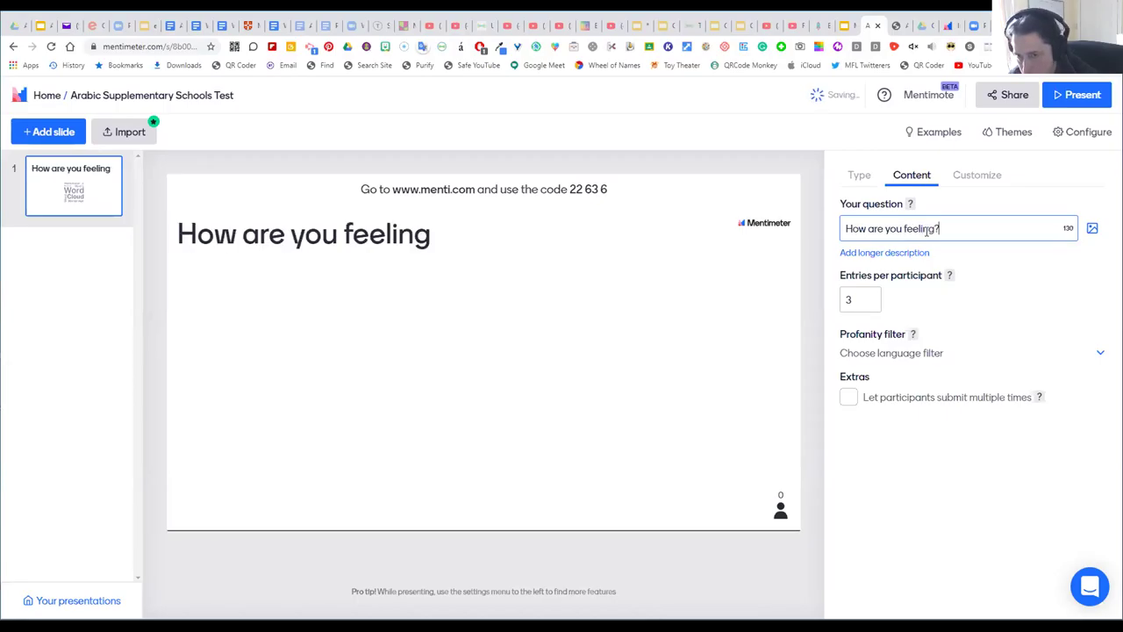
# Set the word cloud's entries per participant to 8.
pyautogui.click(870, 297)
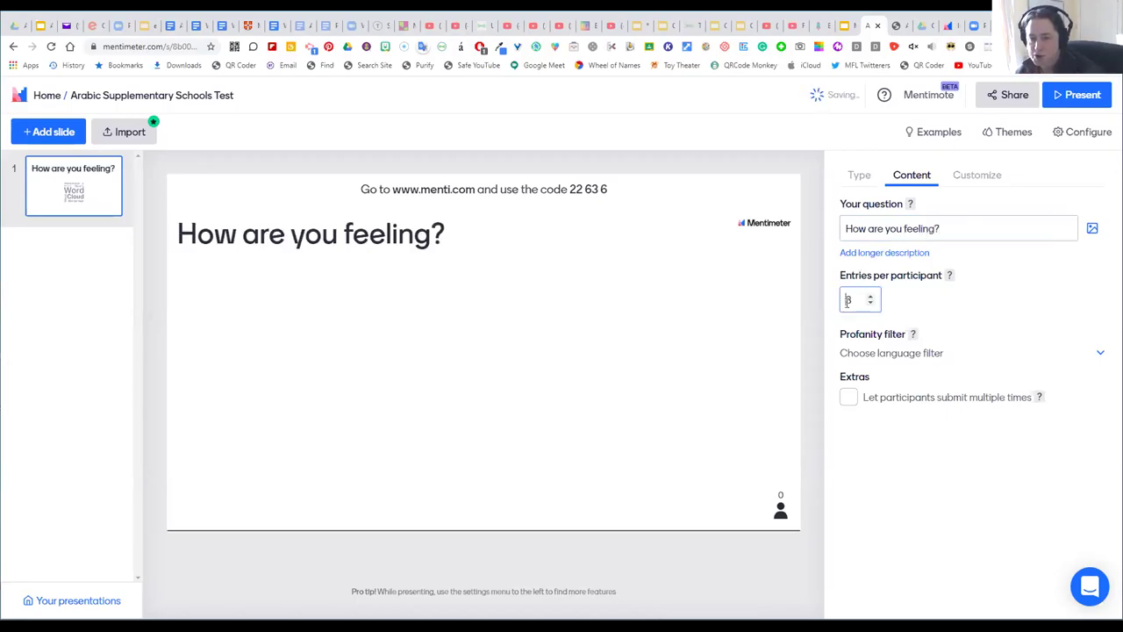
pyautogui.click(871, 297)
pyautogui.click(870, 297)
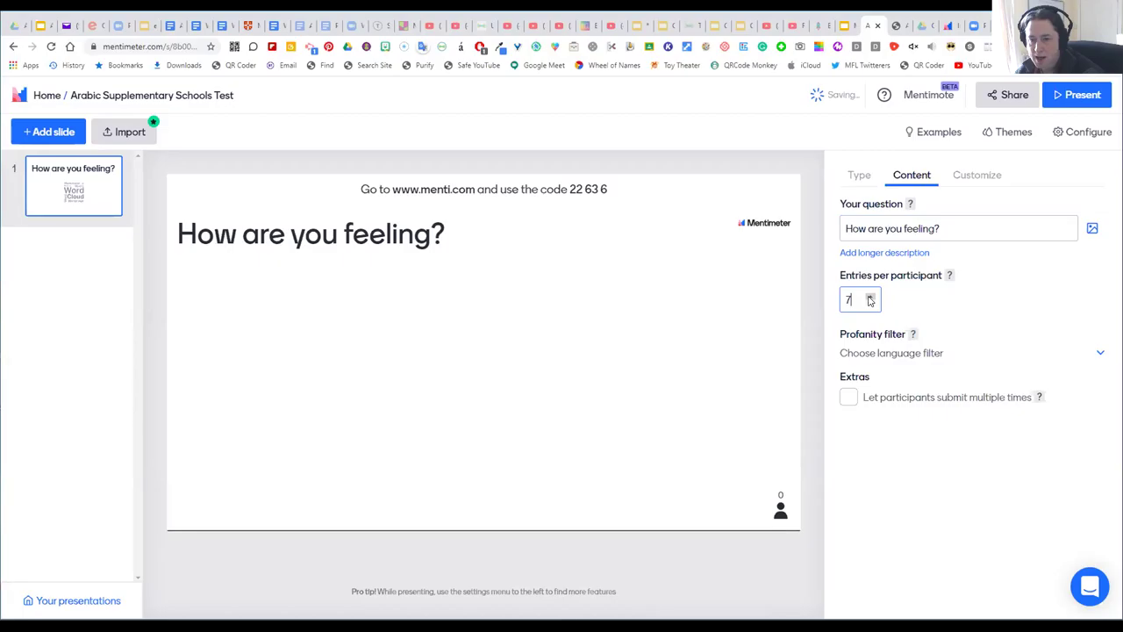
pyautogui.click(871, 297)
# Enable the word cloud's profanity filter for all available languages.
pyautogui.click(932, 354)
pyautogui.click(847, 370)
pyautogui.scroll(-5, 990, 393)
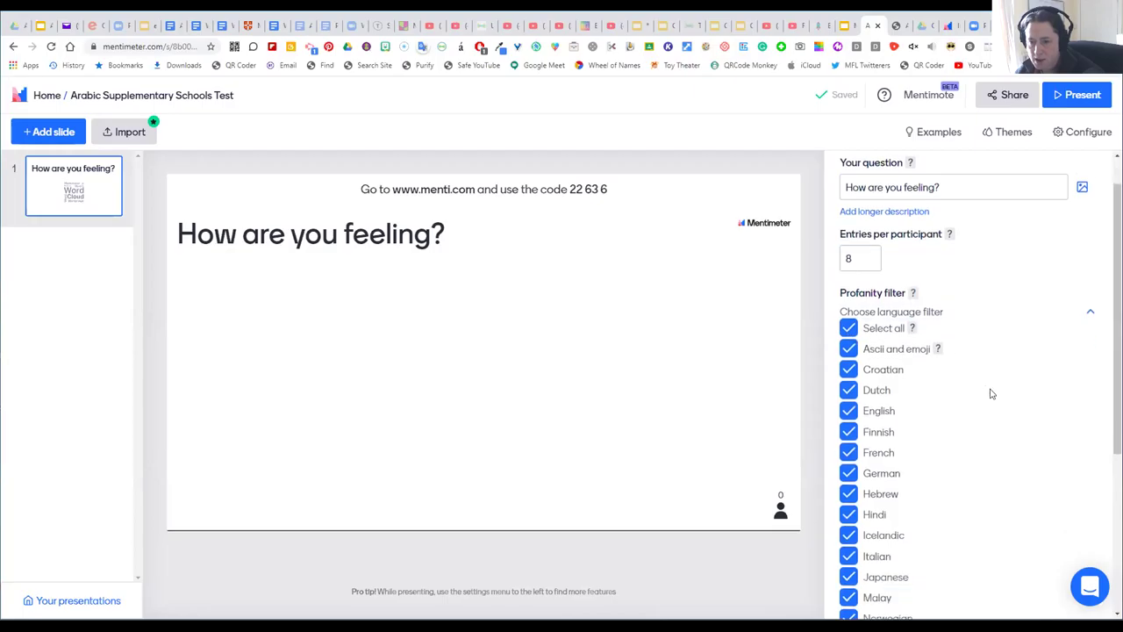
pyautogui.scroll(3, 990, 393)
pyautogui.scroll(1, 989, 392)
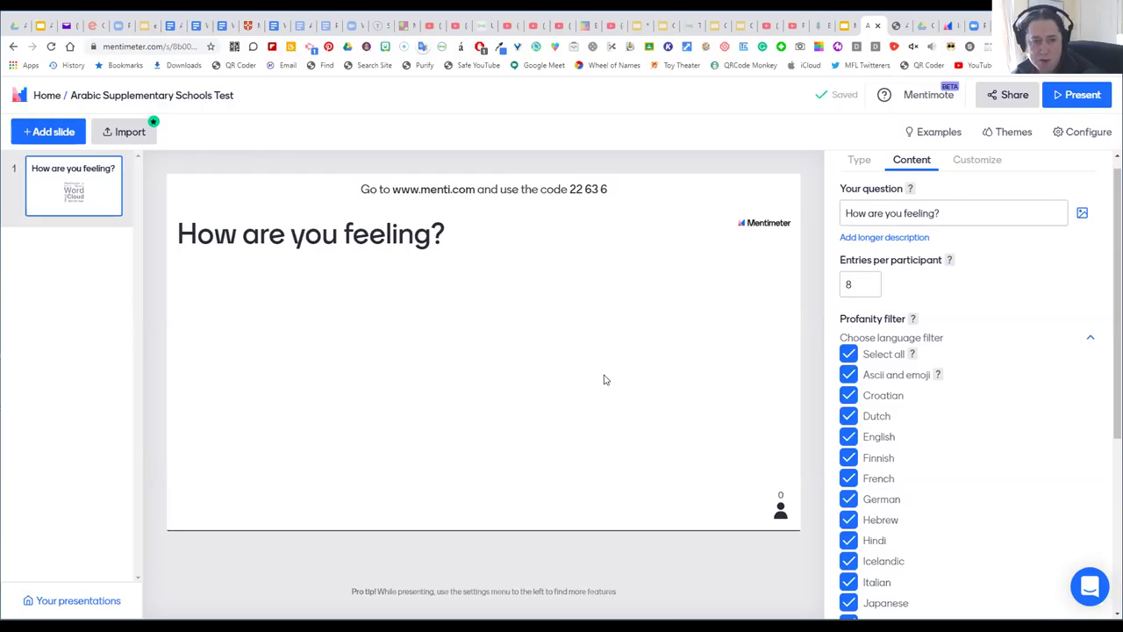
# Allow participants to submit multiple times on the word cloud slide.
pyautogui.scroll(-3, 998, 309)
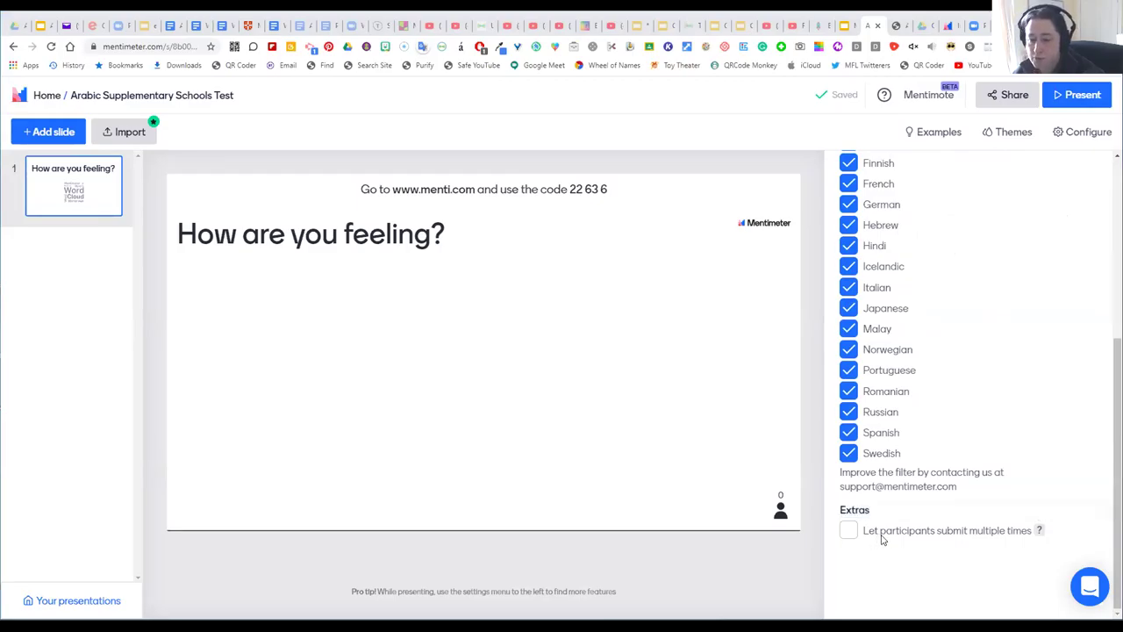
pyautogui.click(849, 532)
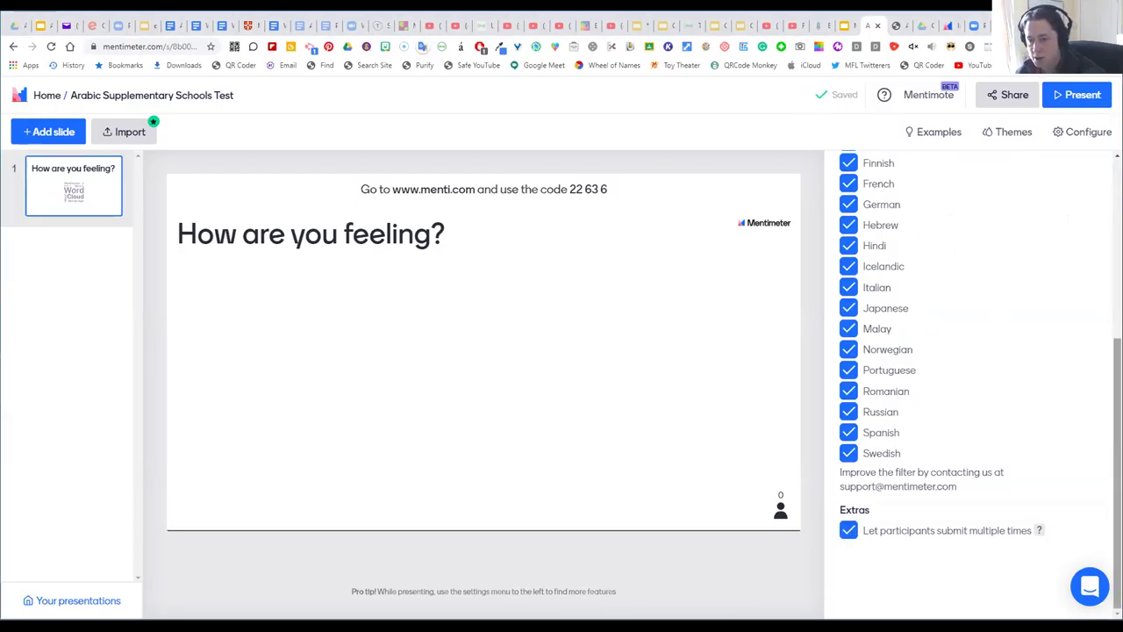
pyautogui.scroll(4, 959, 390)
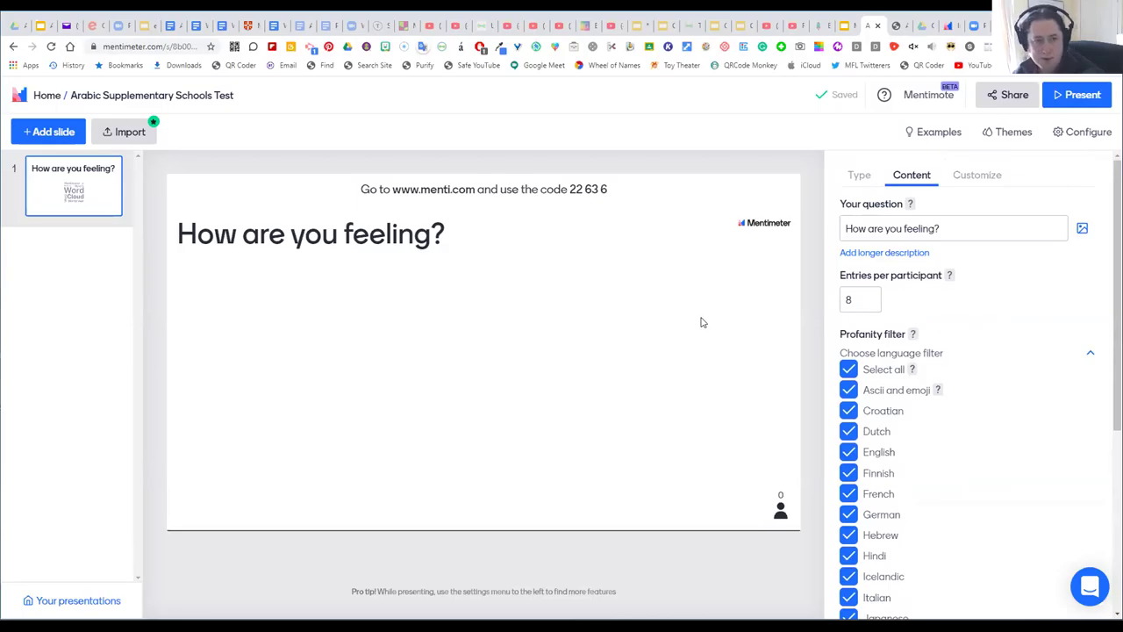
# Add a Multiple Choice slide with the question "ONline teaching is a good idea".
pyautogui.click(41, 134)
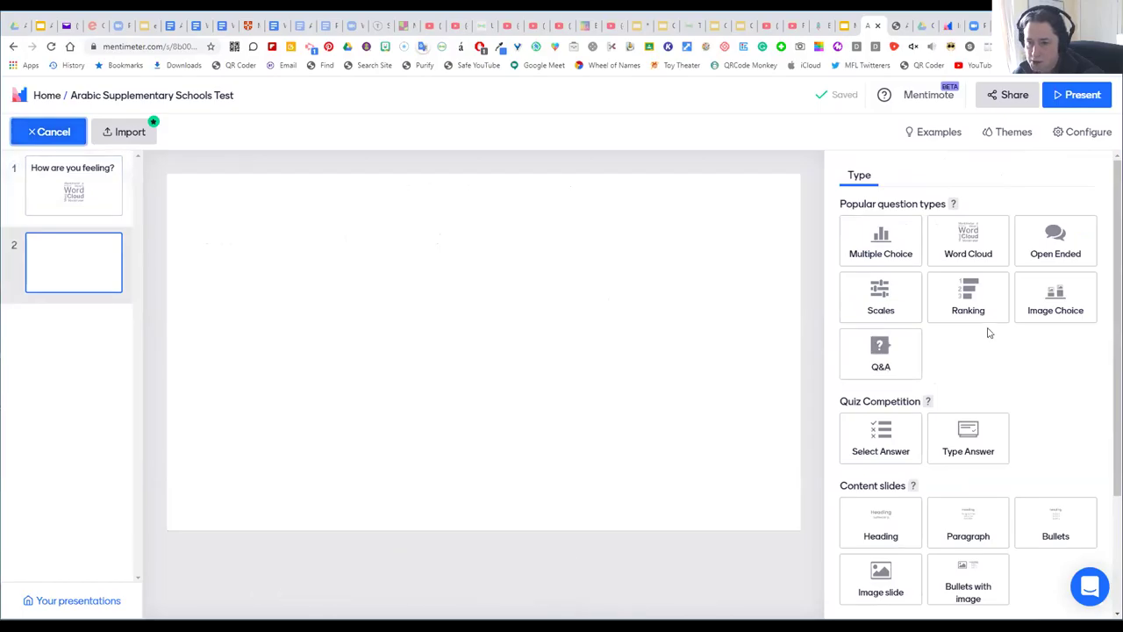
pyautogui.click(878, 254)
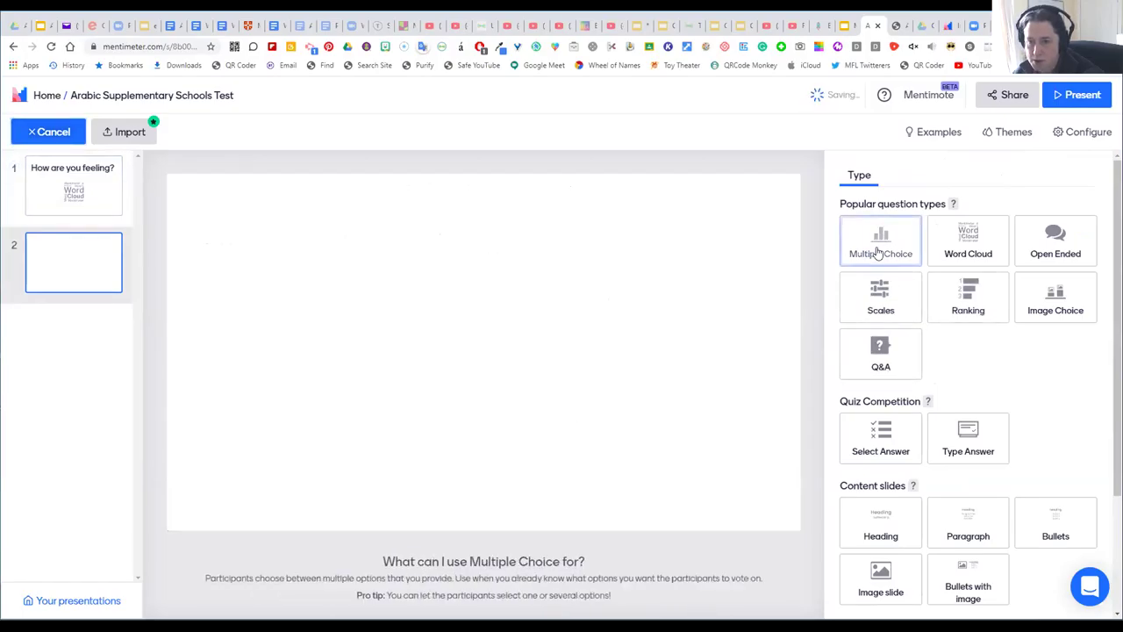
pyautogui.click(938, 227)
pyautogui.write('ONline te')
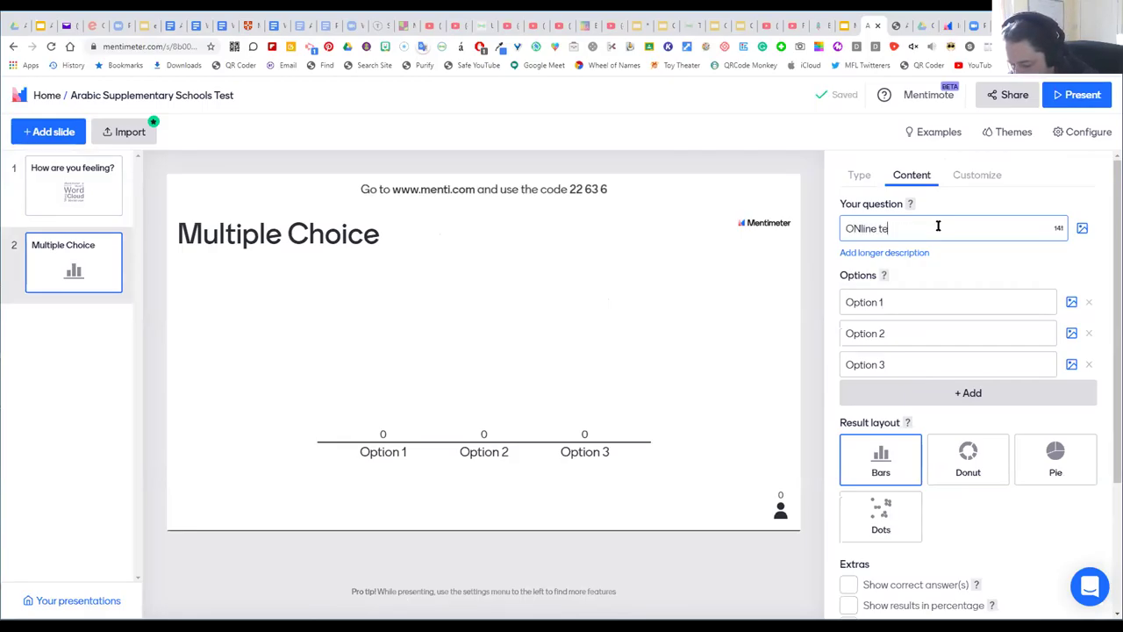
pyautogui.write('aching is a good idea')
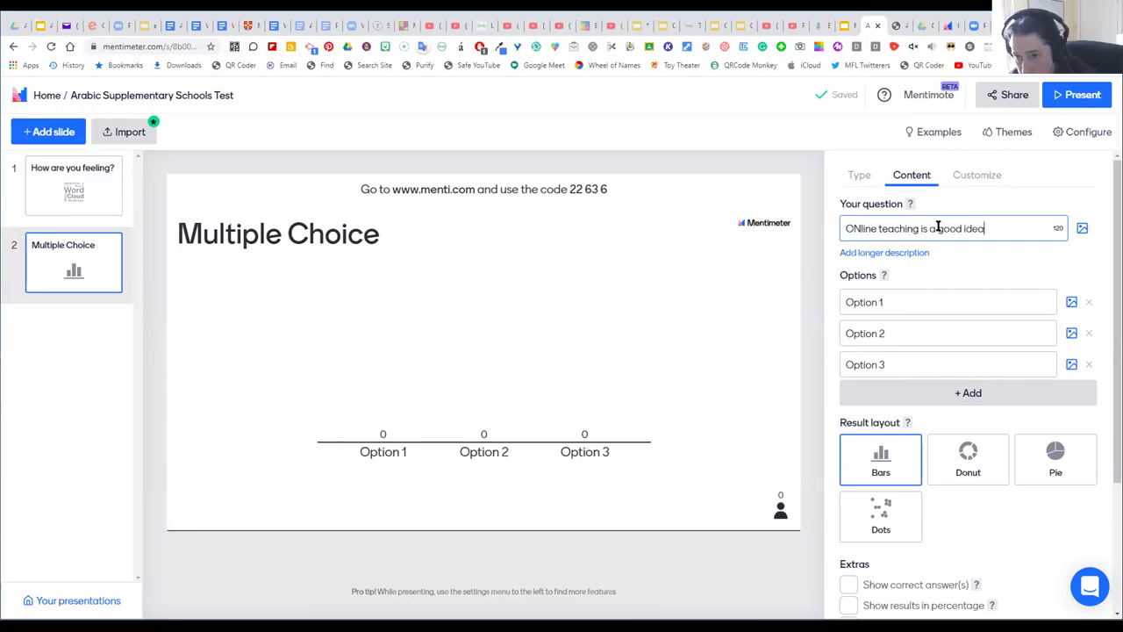
# Set the three multiple choice options to "Strongly agree", "Agree" and "Disagree".
pyautogui.click(915, 301)
pyautogui.write('Stroi')
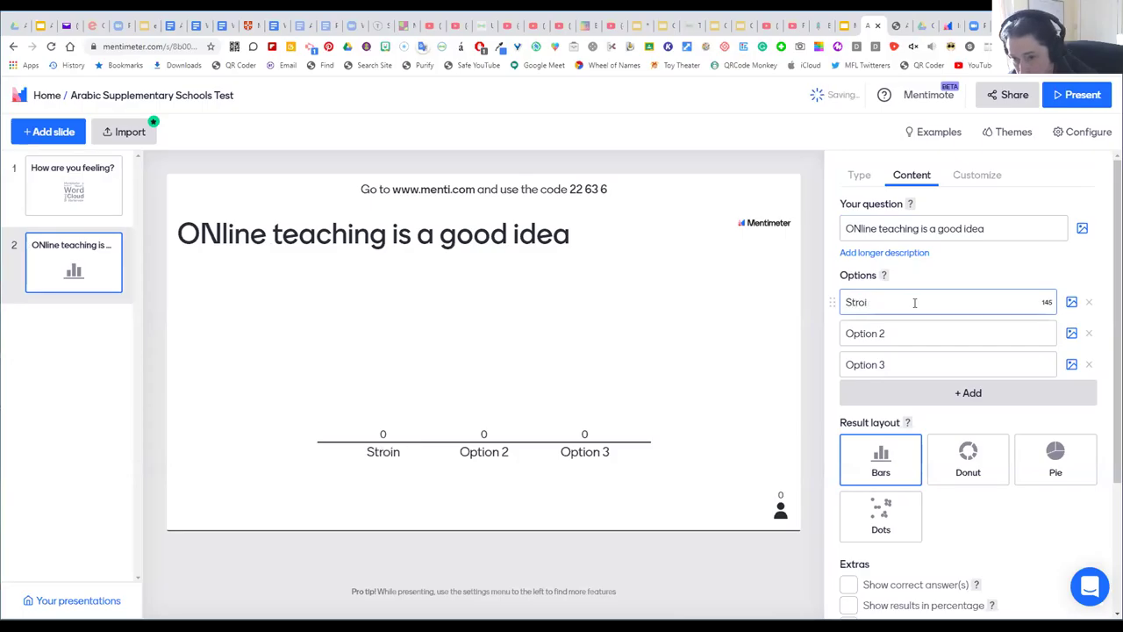
pyautogui.write('ngly agree')
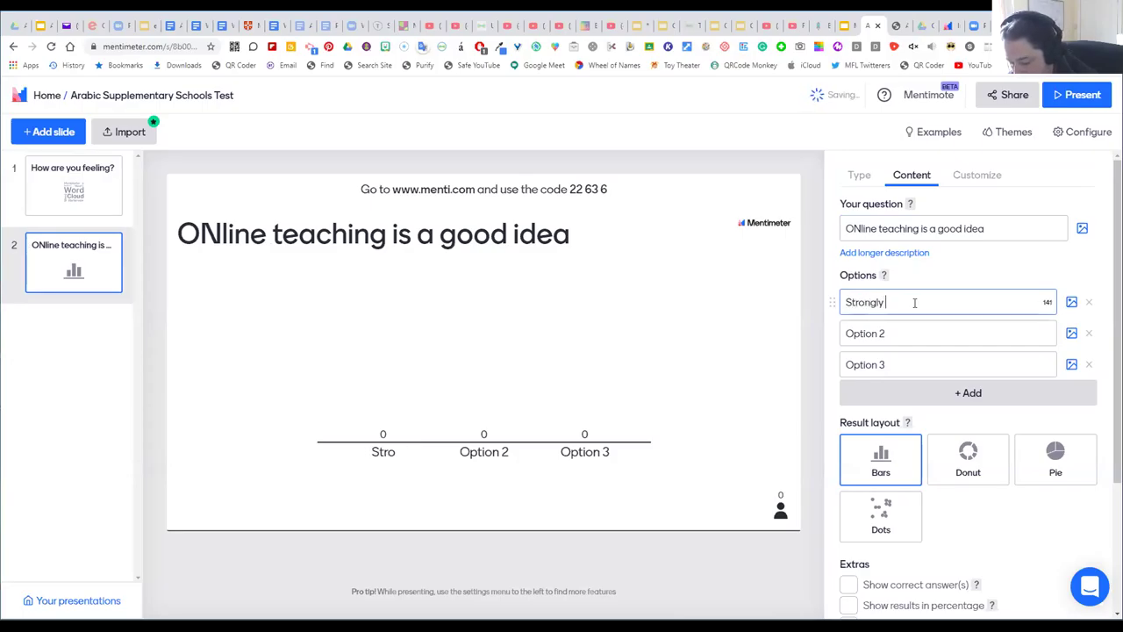
pyautogui.click(909, 332)
pyautogui.write('Agree')
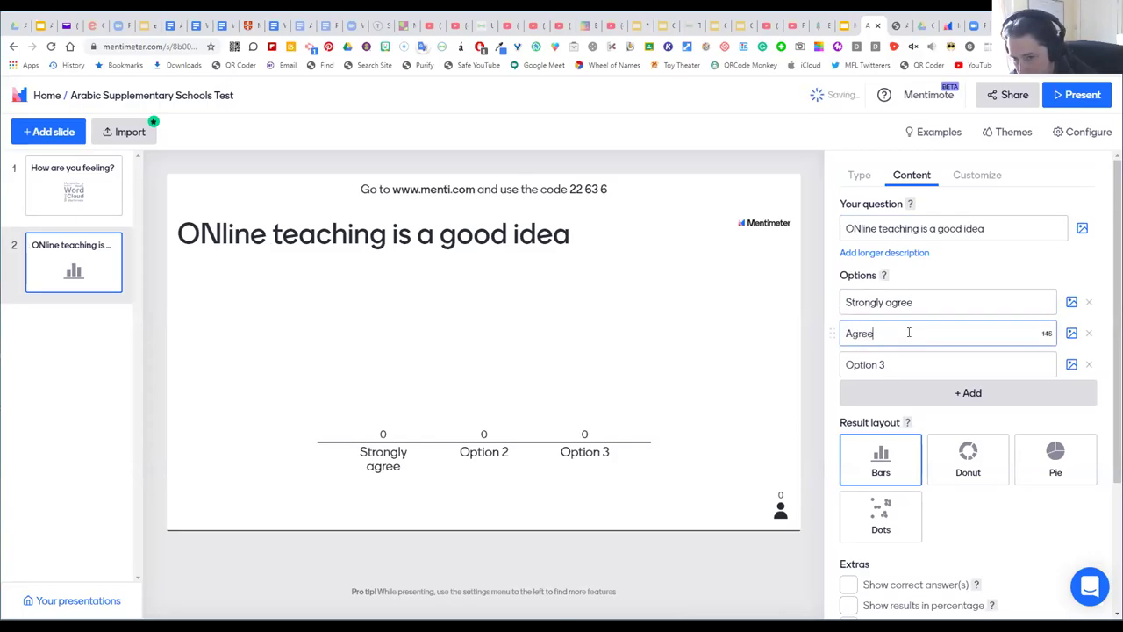
pyautogui.click(890, 358)
pyautogui.write('Disagree')
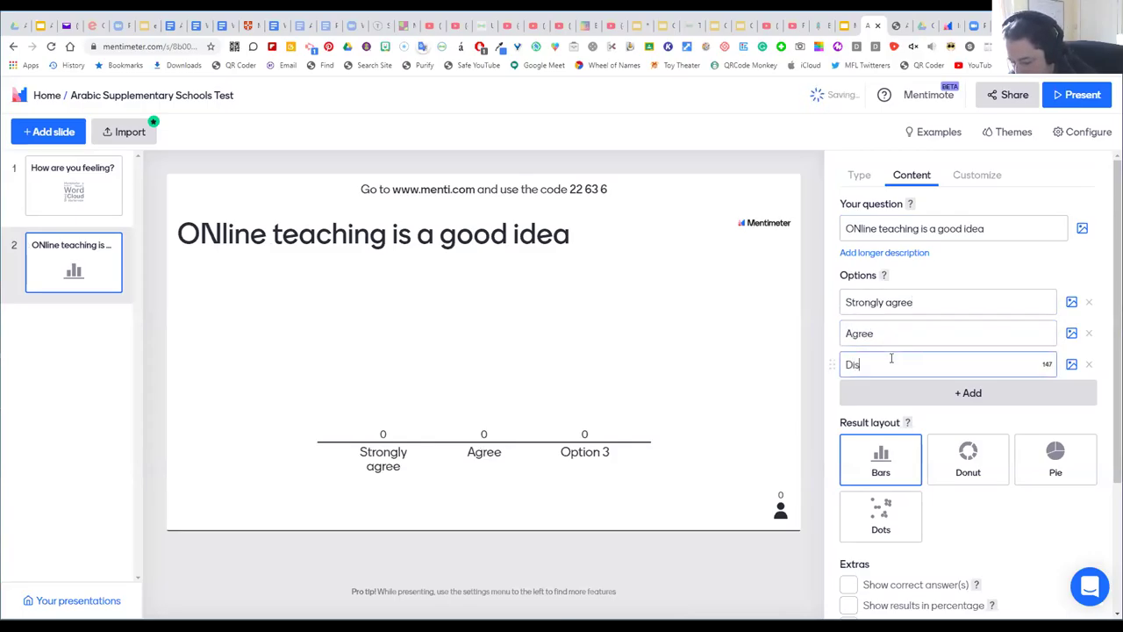
# Add a fourth option, "Strongly disagree", to the multiple choice slide.
pyautogui.click(965, 394)
pyautogui.write('Strongly ')
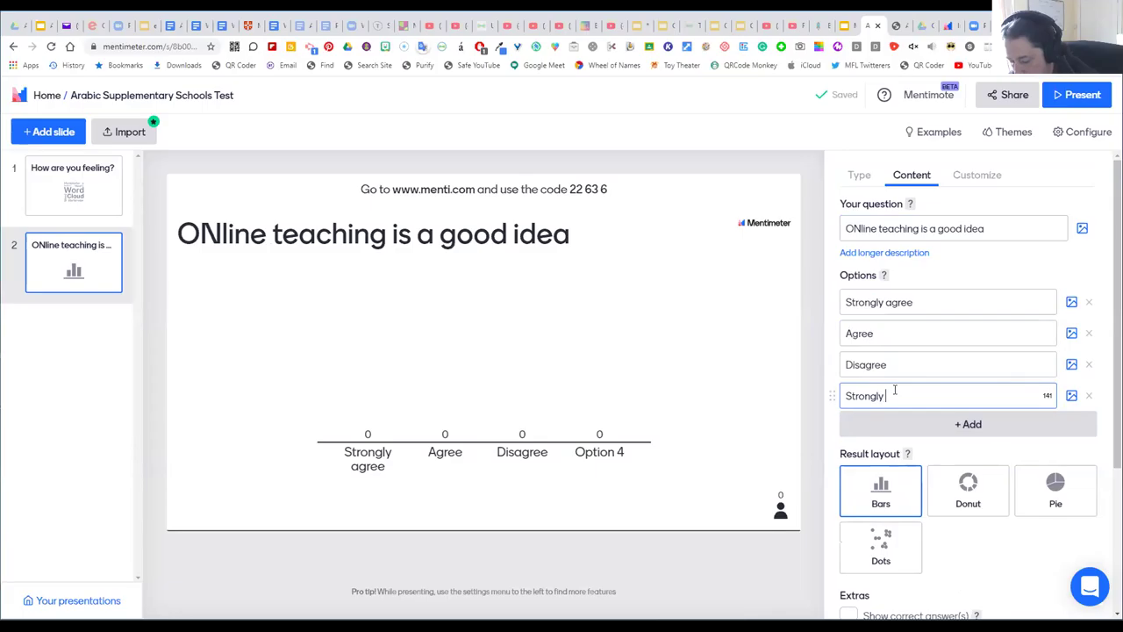
pyautogui.write('disagree')
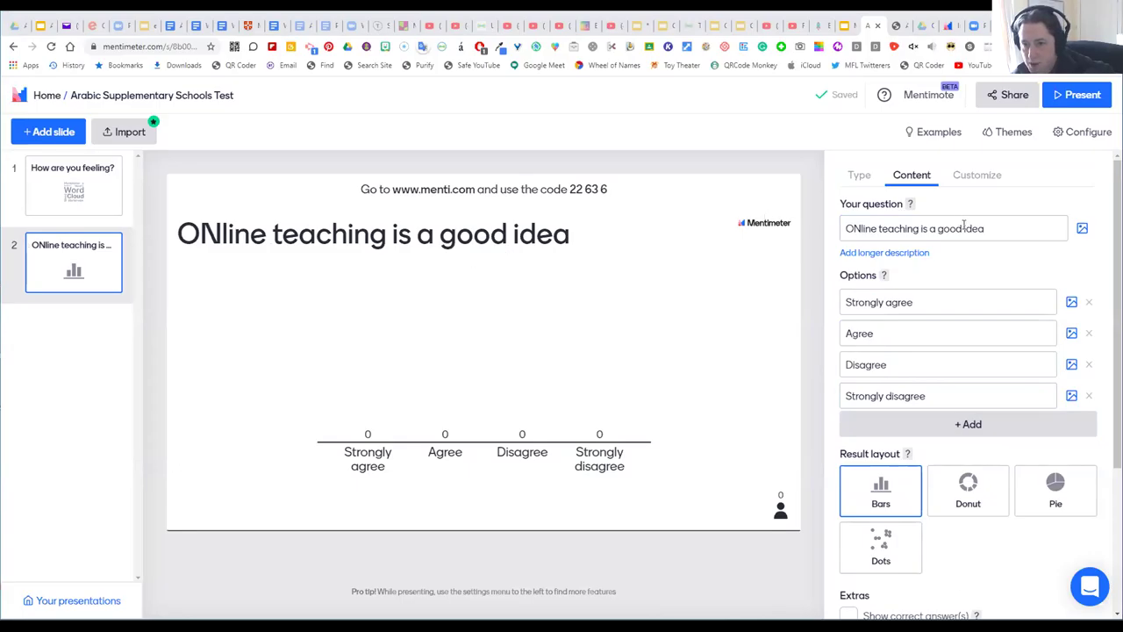
# Correct the capitalisation in the multiple choice question so it reads "Online teaching is a good idea".
pyautogui.click(859, 231)
pyautogui.press('BackSpace')
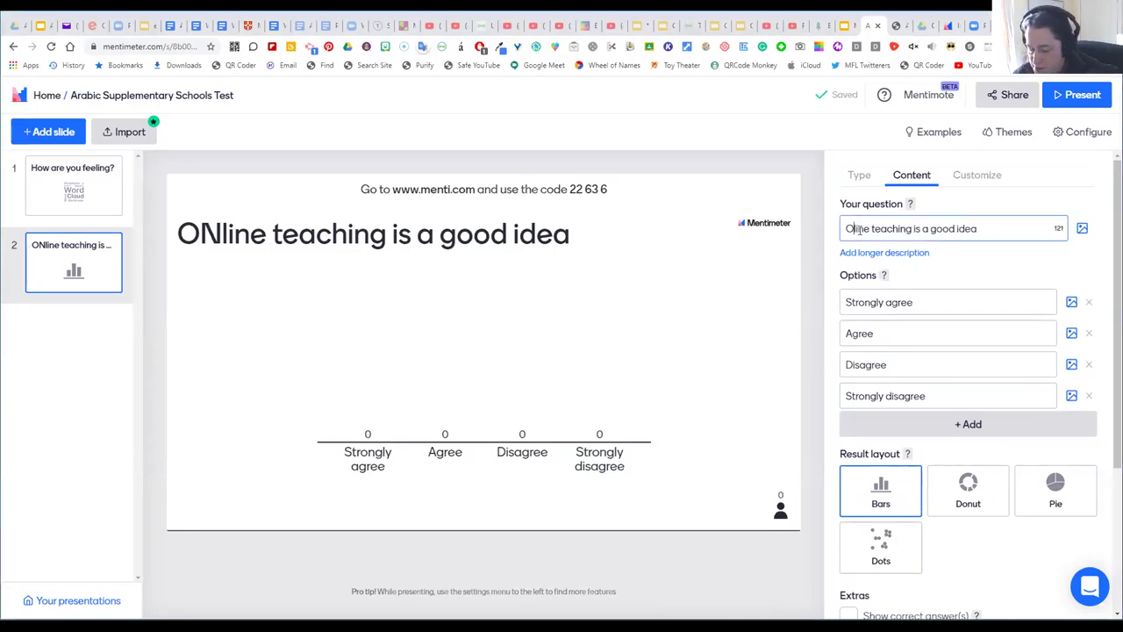
pyautogui.write('n')
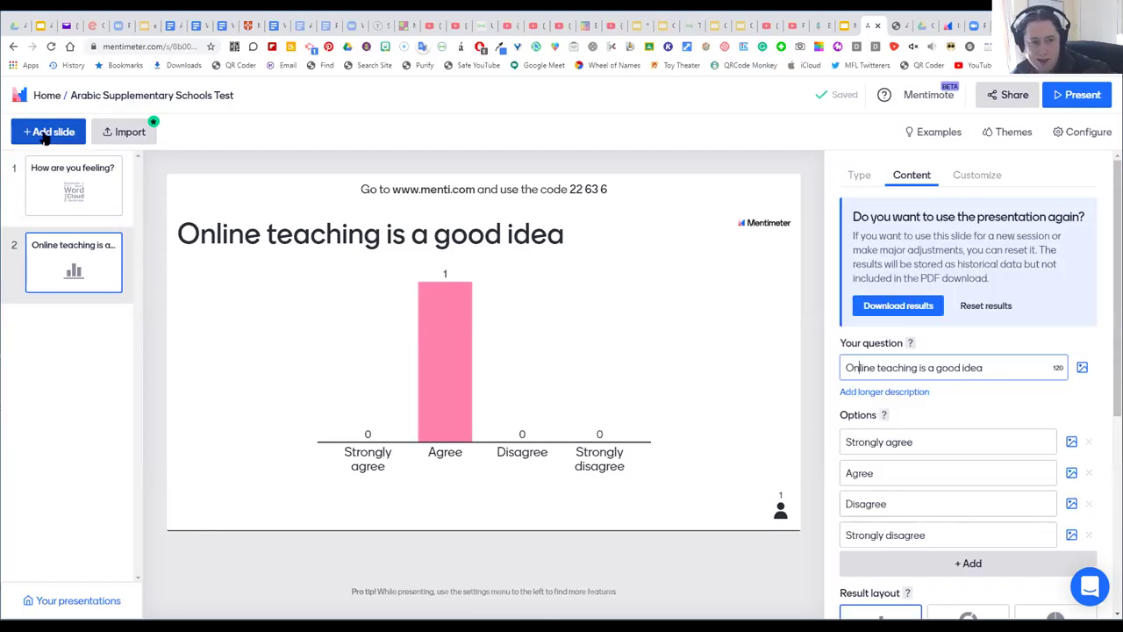
# Add an Open Ended slide with the question "Tell me how you are feeling?" and show its profanity filter languages.
pyautogui.click(42, 134)
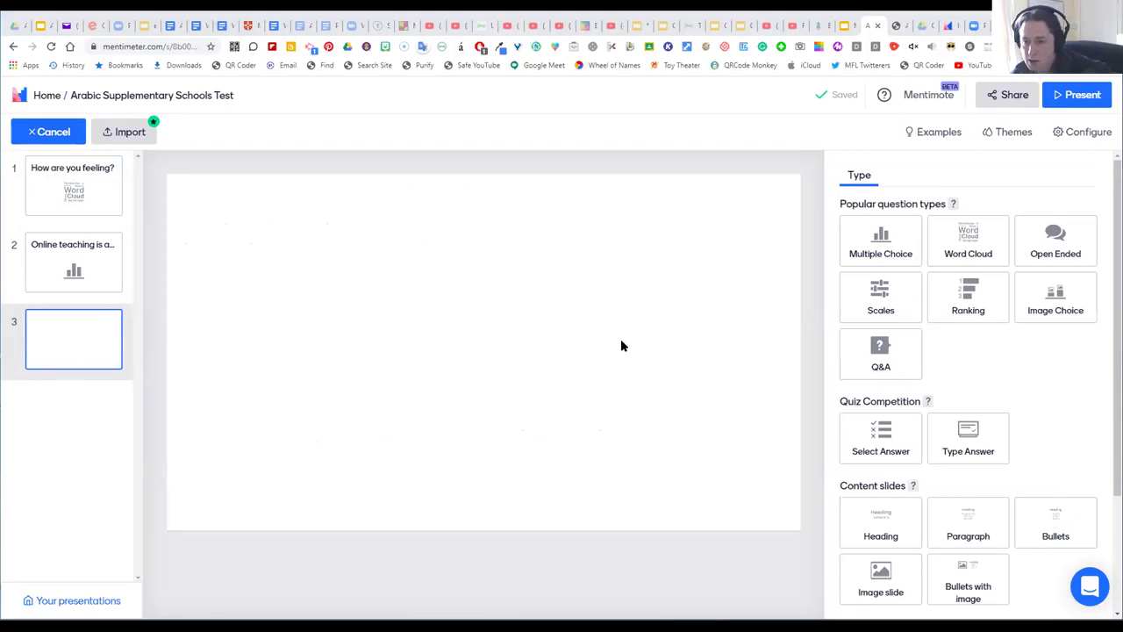
pyautogui.click(1050, 238)
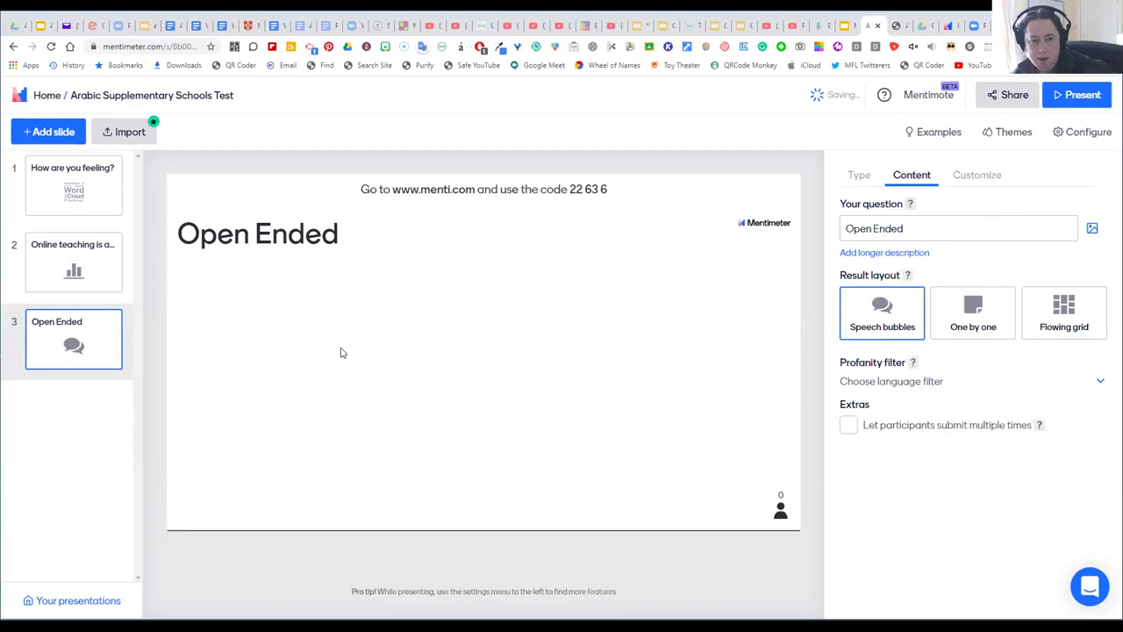
pyautogui.tripleClick(910, 226)
pyautogui.press('BackSpace')
pyautogui.write('Tell me')
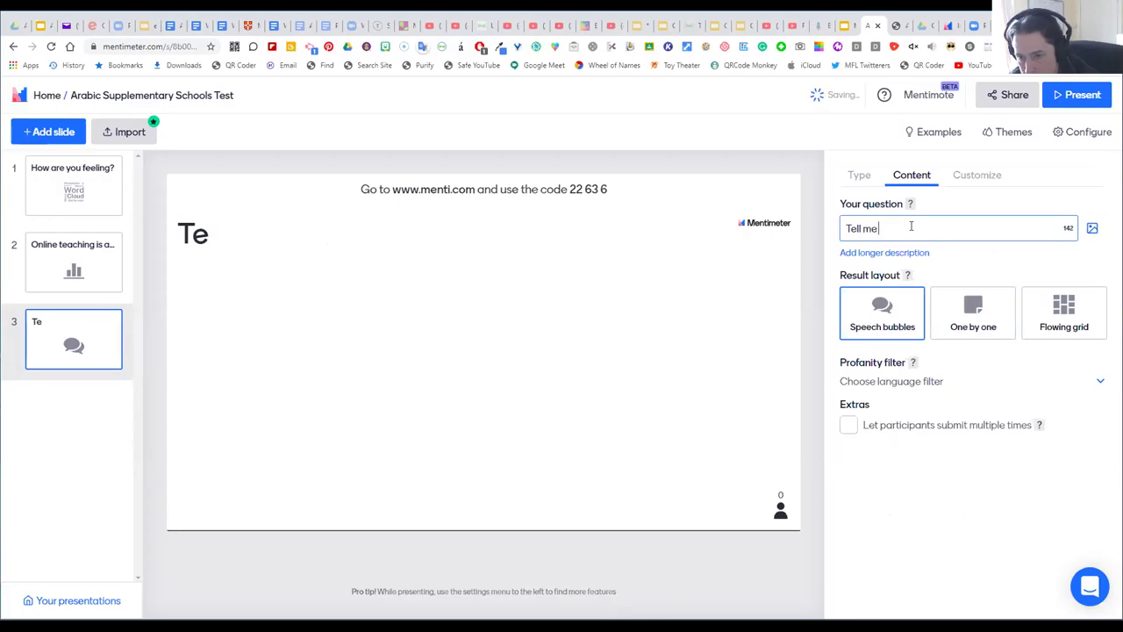
pyautogui.write(' how you a')
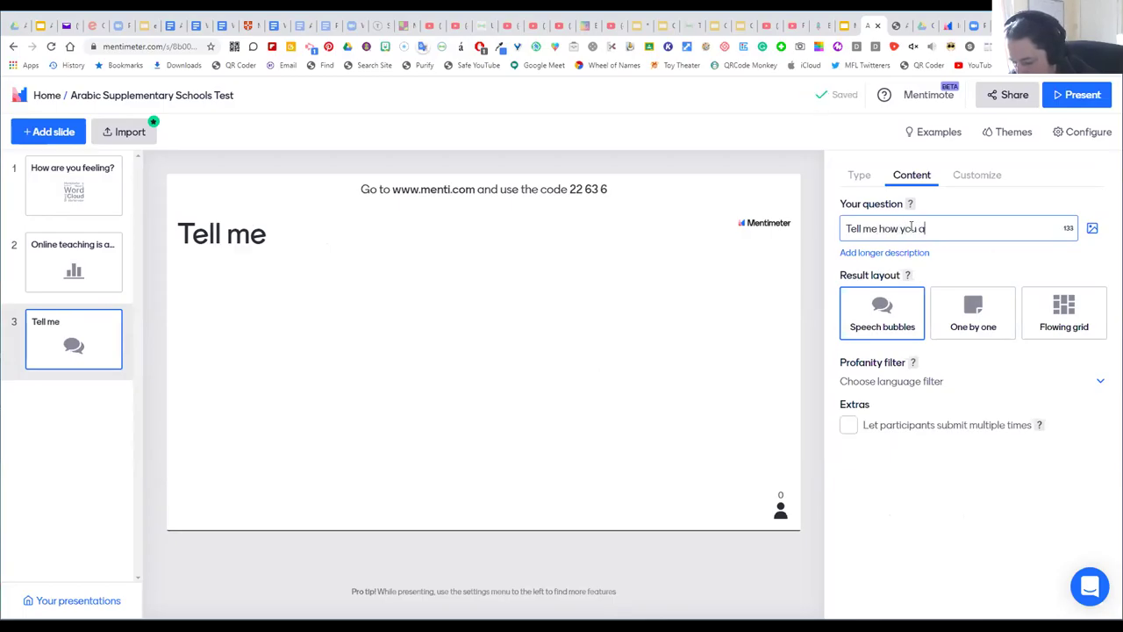
pyautogui.write('re feeling')
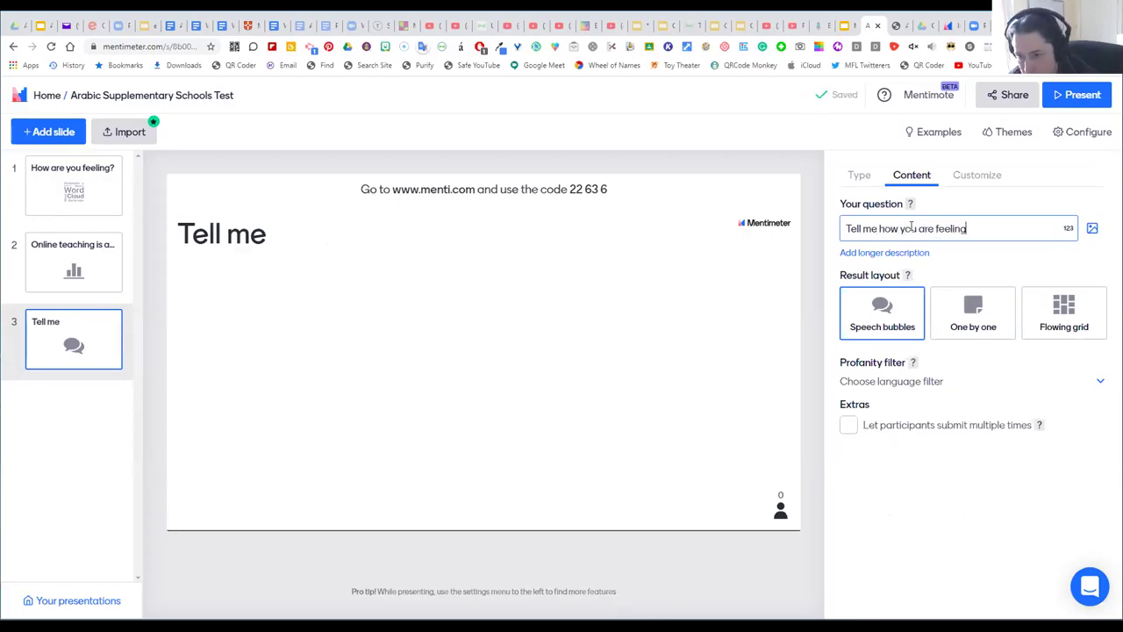
pyautogui.write('?')
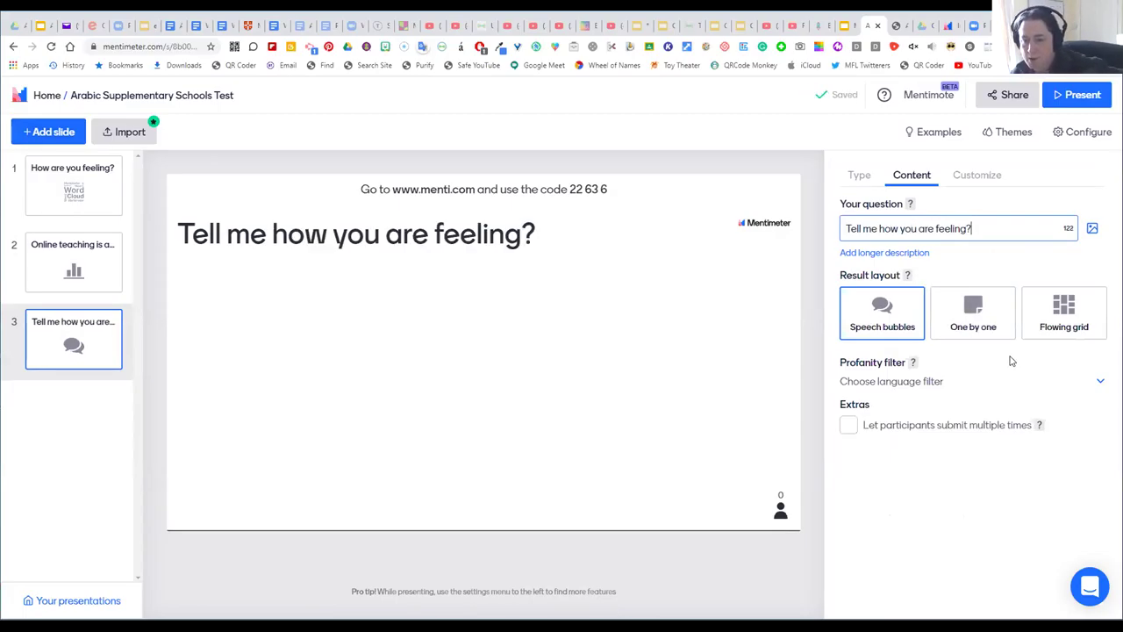
pyautogui.click(917, 383)
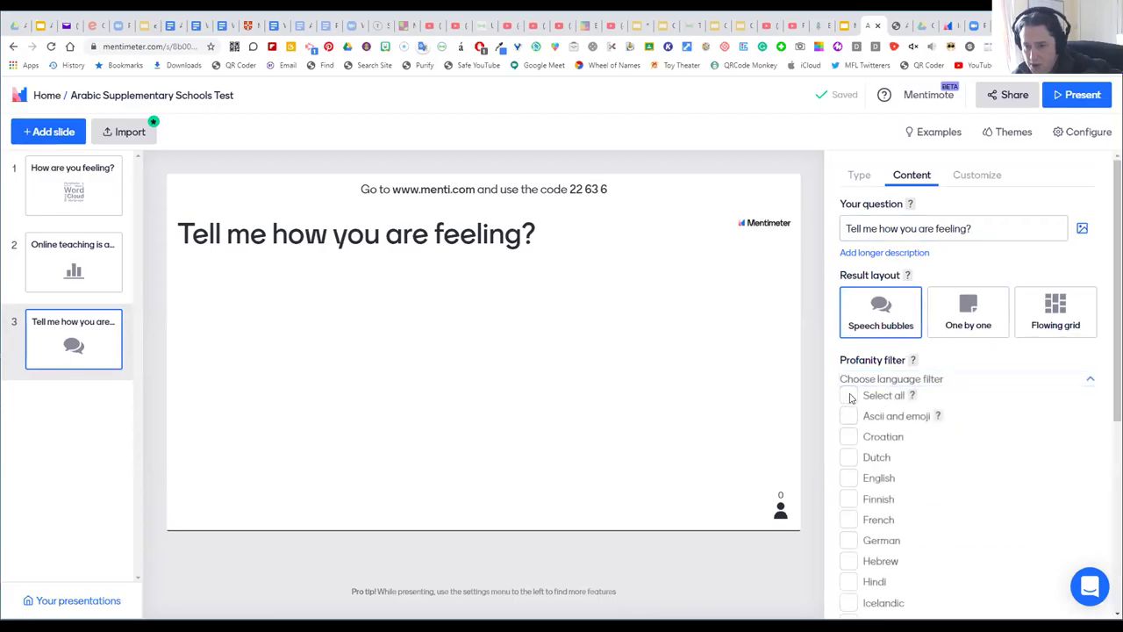
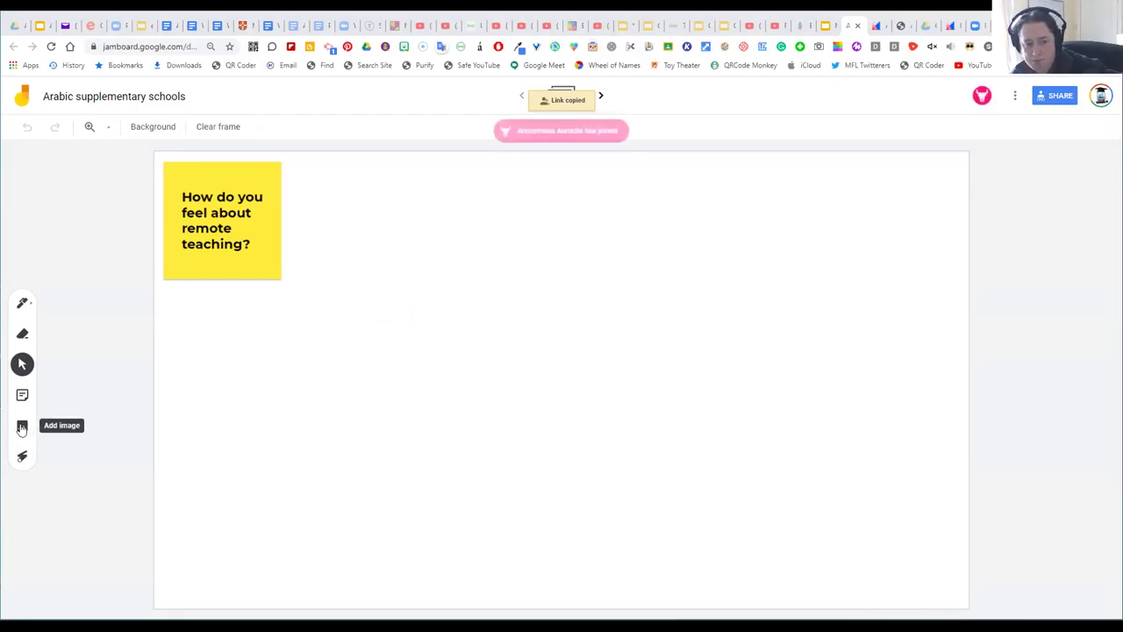
# In Google Jamboard, insert the smiling yellow cartoon figure from a Google image search for "happy" and place it, slightly reduced, beside the sticky note.
pyautogui.click(22, 426)
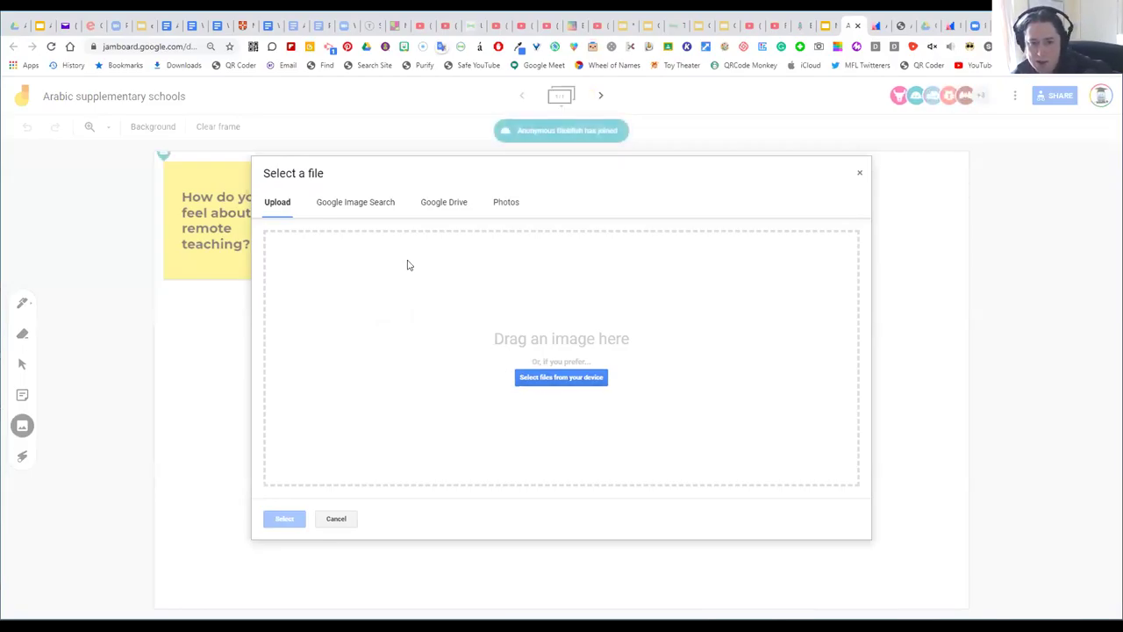
pyautogui.click(353, 211)
pyautogui.click(330, 237)
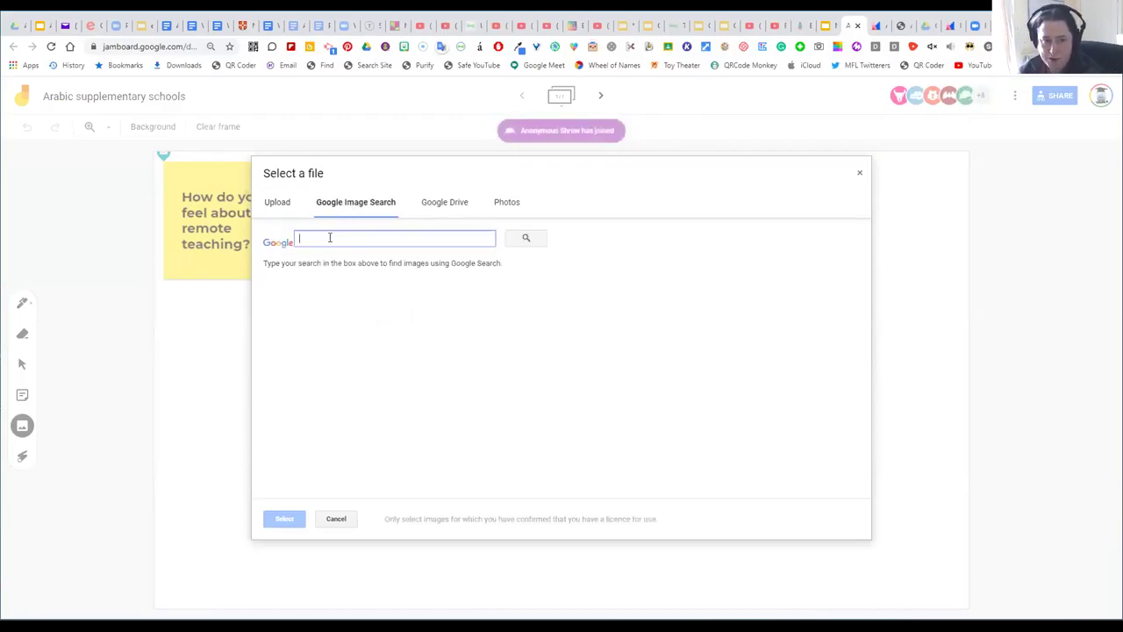
pyautogui.write('happy')
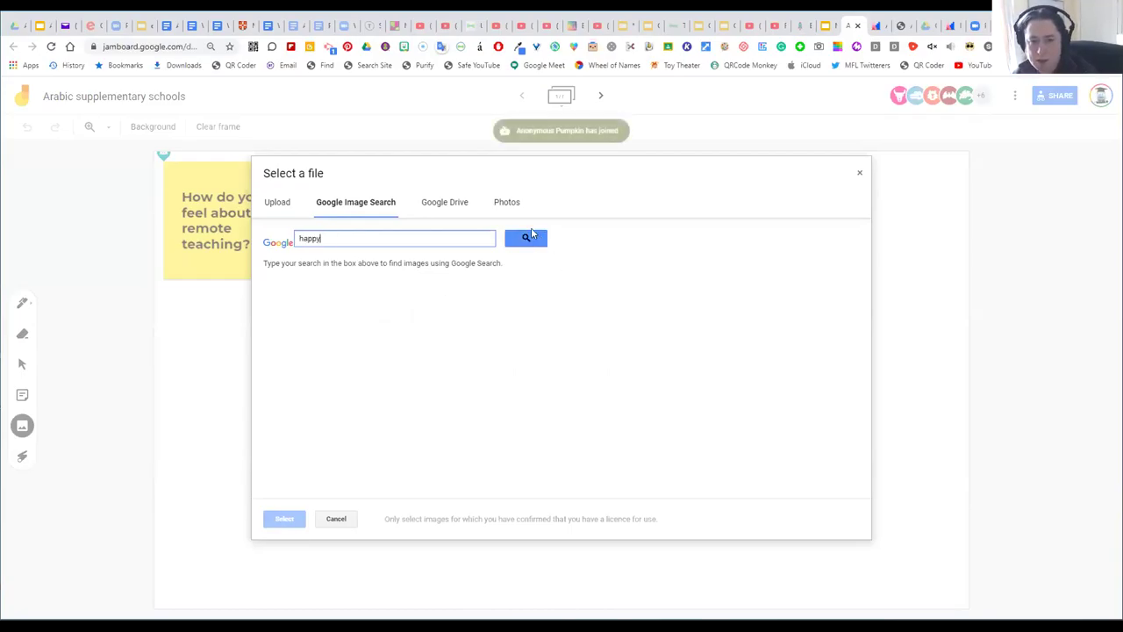
pyautogui.click(530, 234)
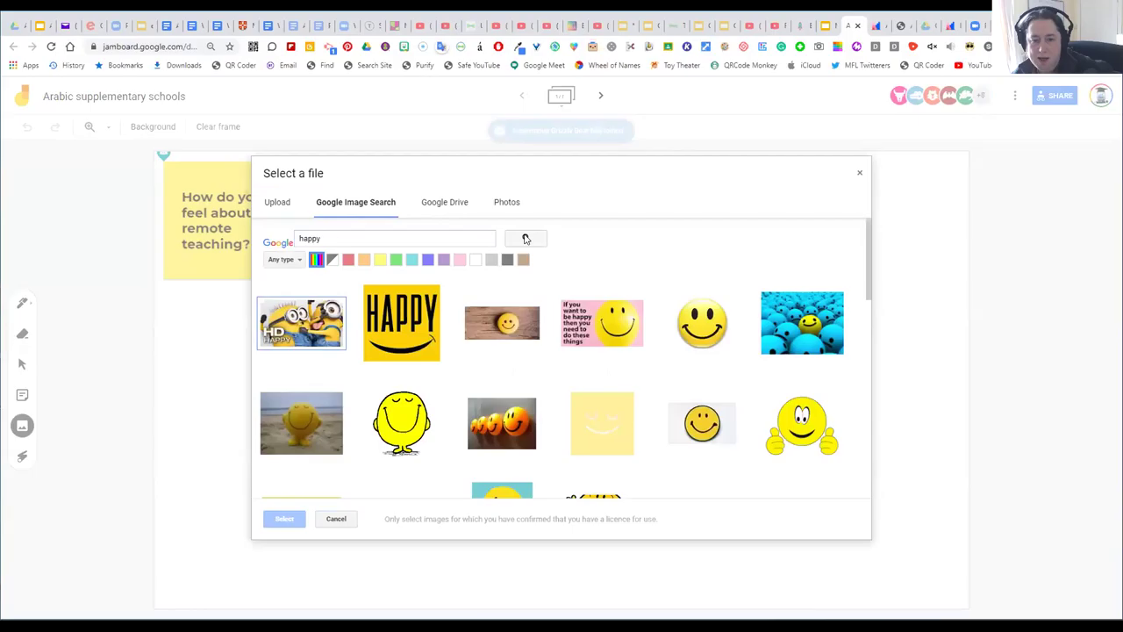
pyautogui.click(405, 427)
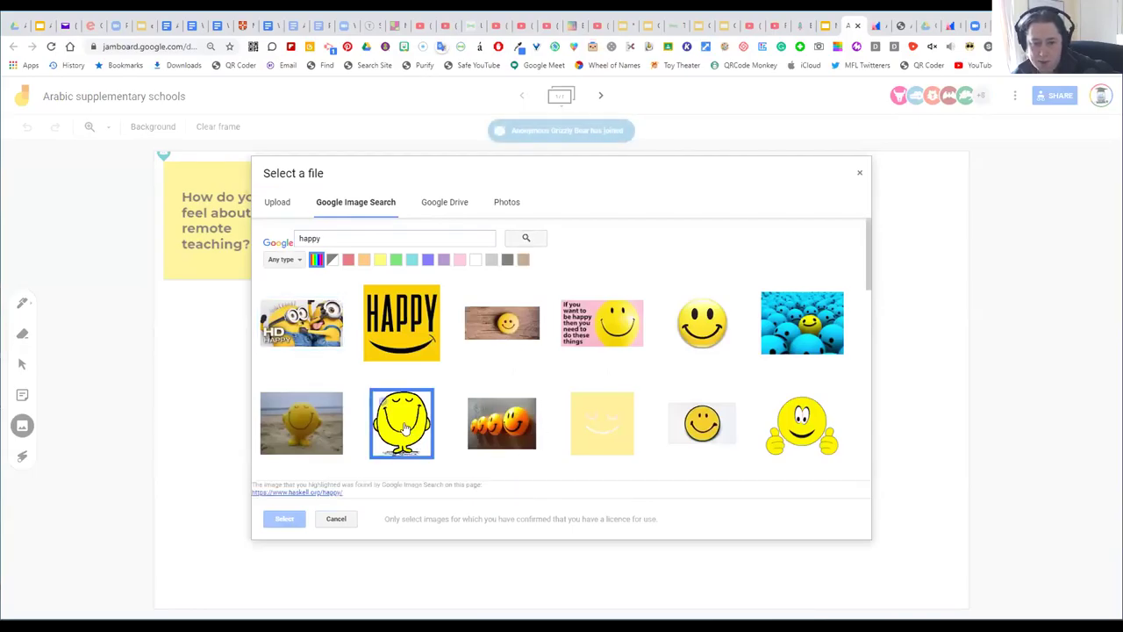
pyautogui.click(285, 518)
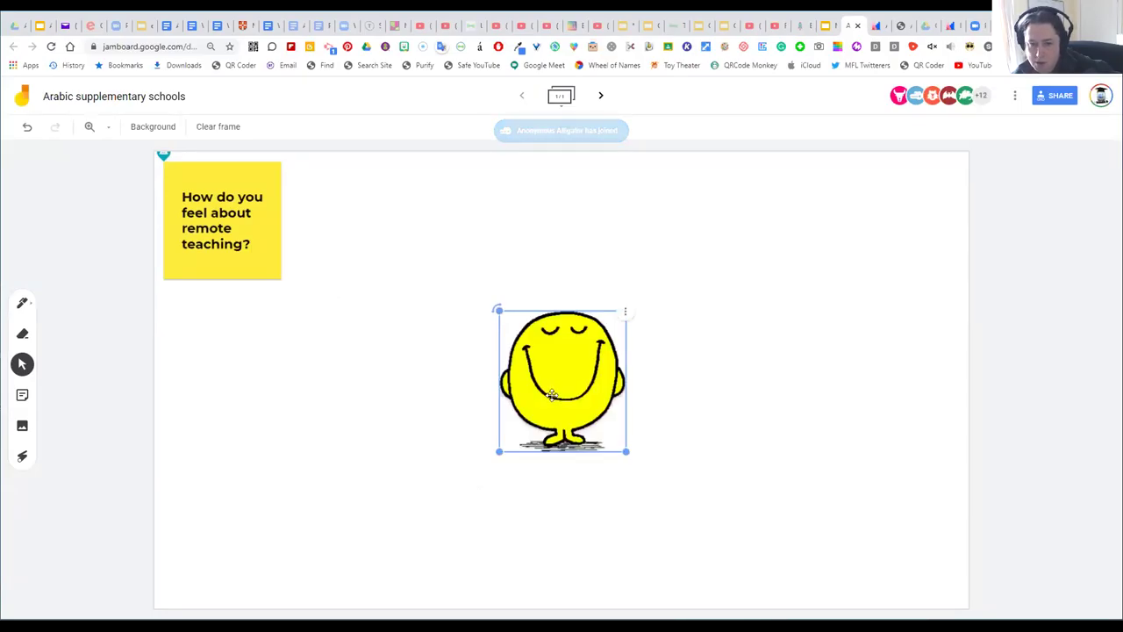
pyautogui.moveTo(554, 395); pyautogui.dragTo(328, 230)
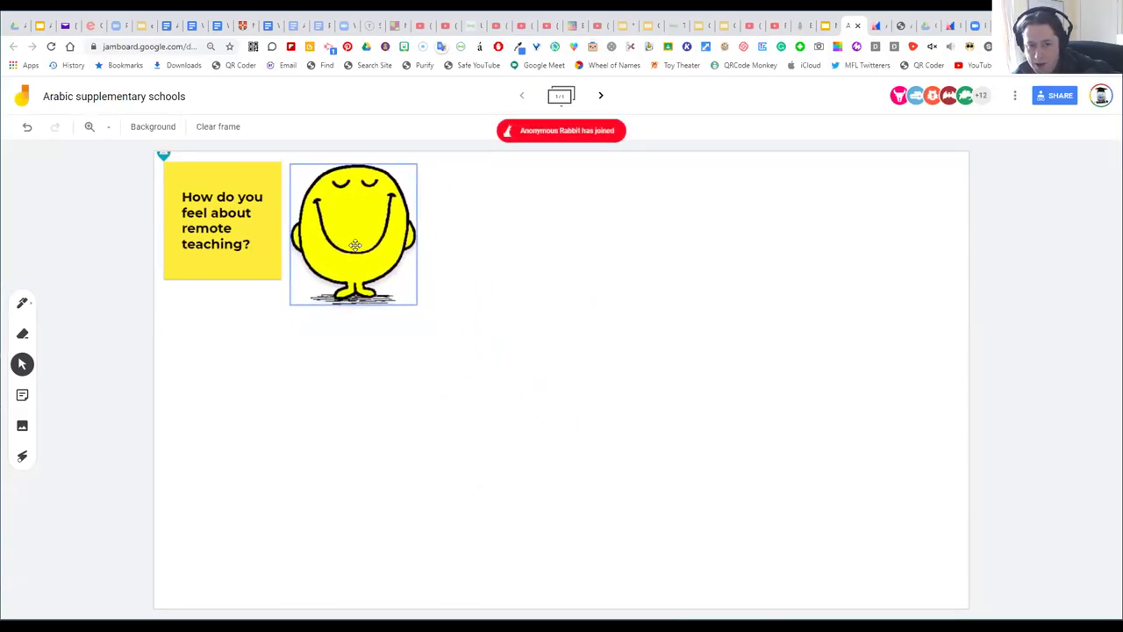
pyautogui.moveTo(413, 304); pyautogui.dragTo(391, 278)
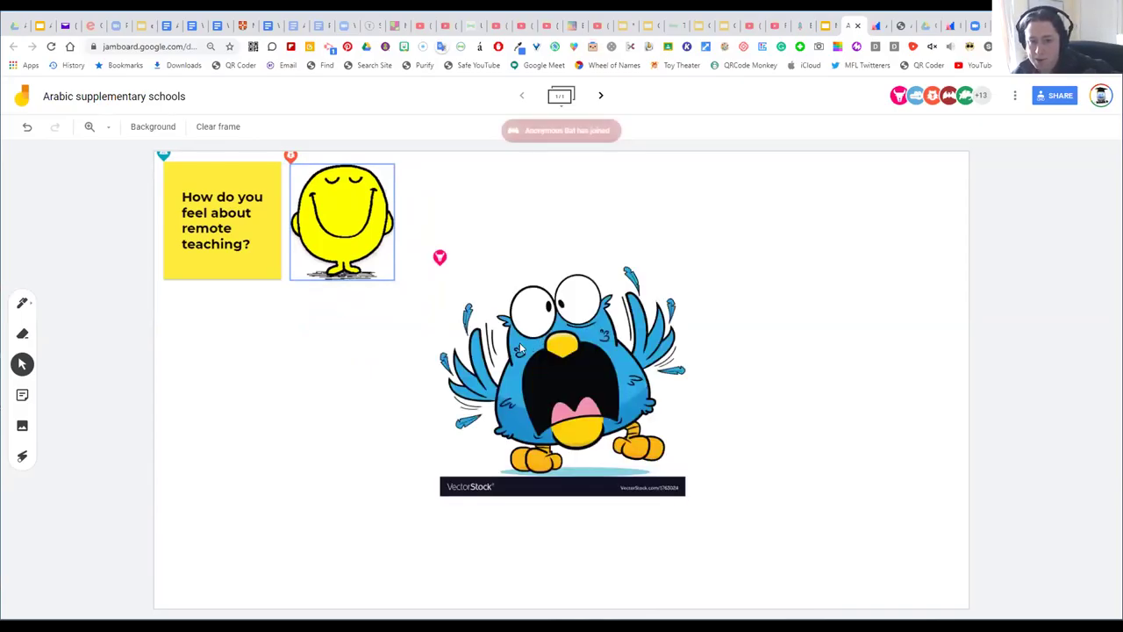
# Shrink the screaming blue bird image to about half its size and place it beside the yellow figure.
pyautogui.click(592, 377)
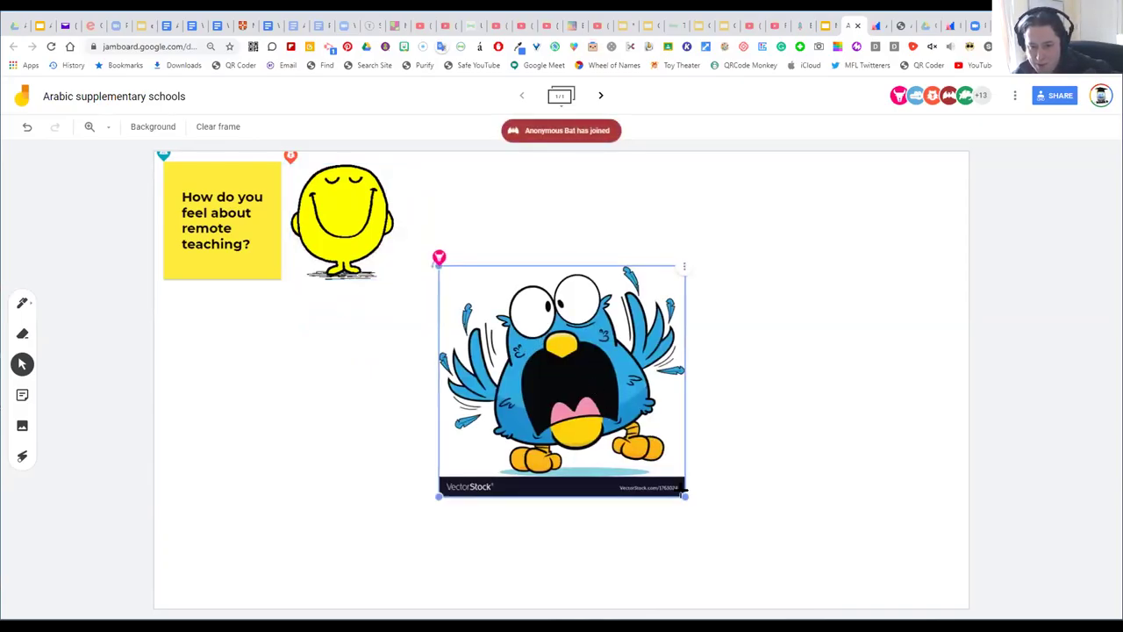
pyautogui.moveTo(684, 491); pyautogui.dragTo(561, 379)
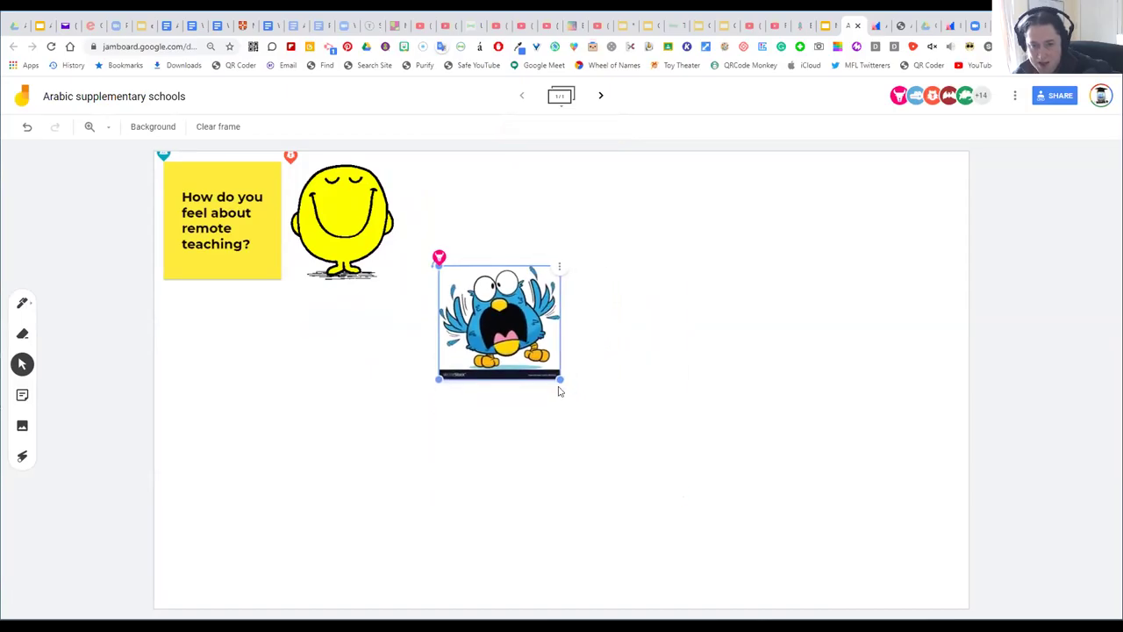
pyautogui.moveTo(515, 332); pyautogui.dragTo(484, 241)
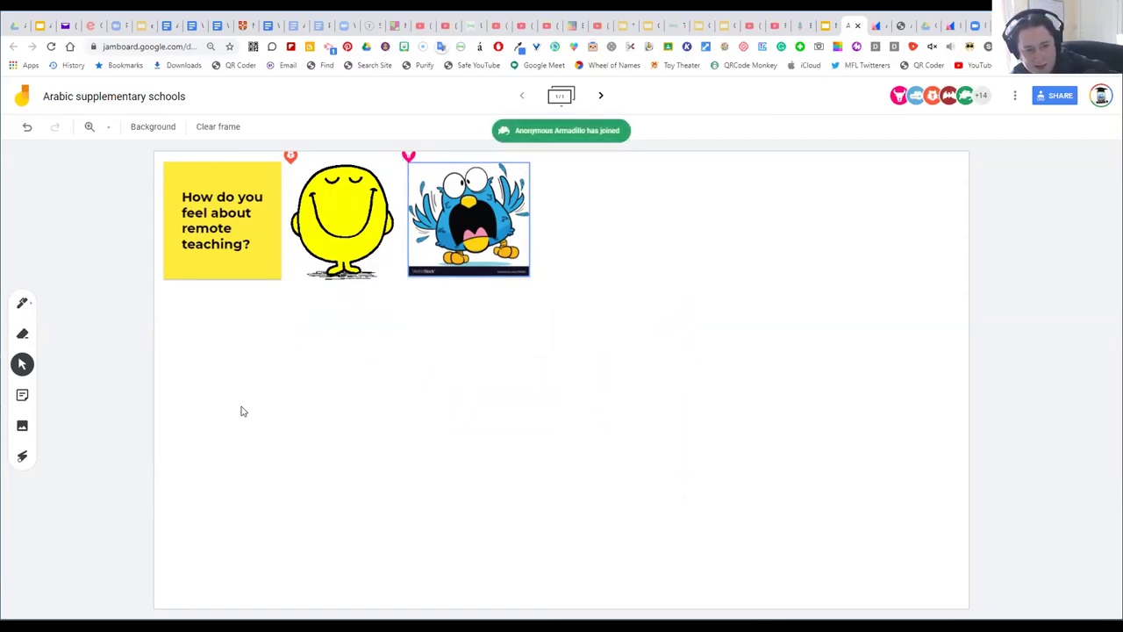
# Draw a red freehand heart below the "How do you feel about remote teaching?" sticky note.
pyautogui.click(21, 304)
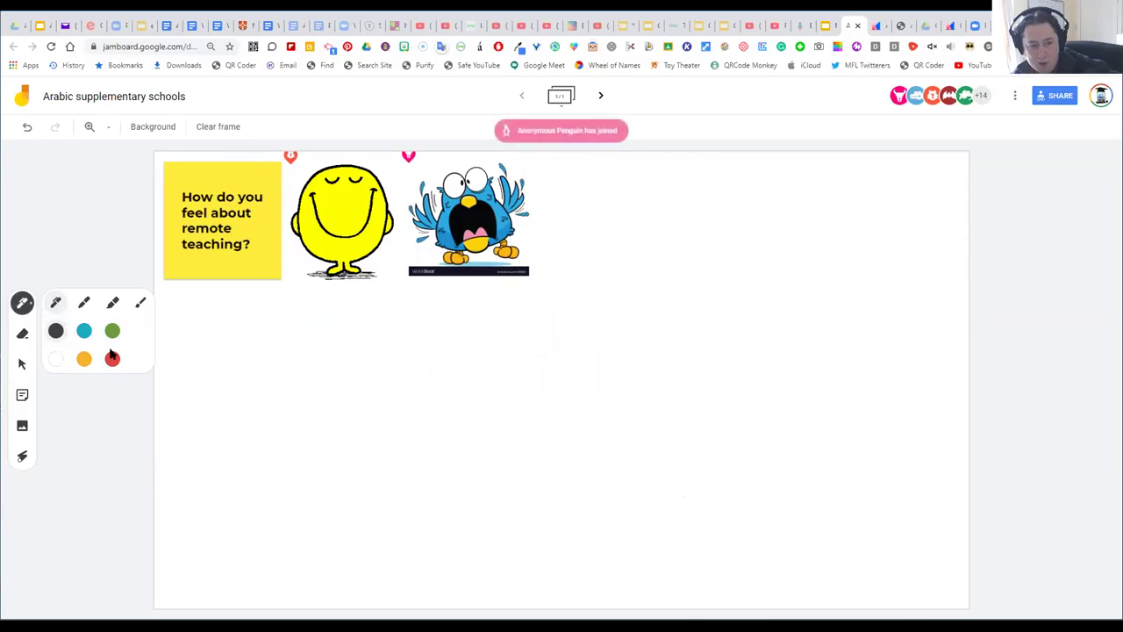
pyautogui.click(109, 356)
pyautogui.click(84, 303)
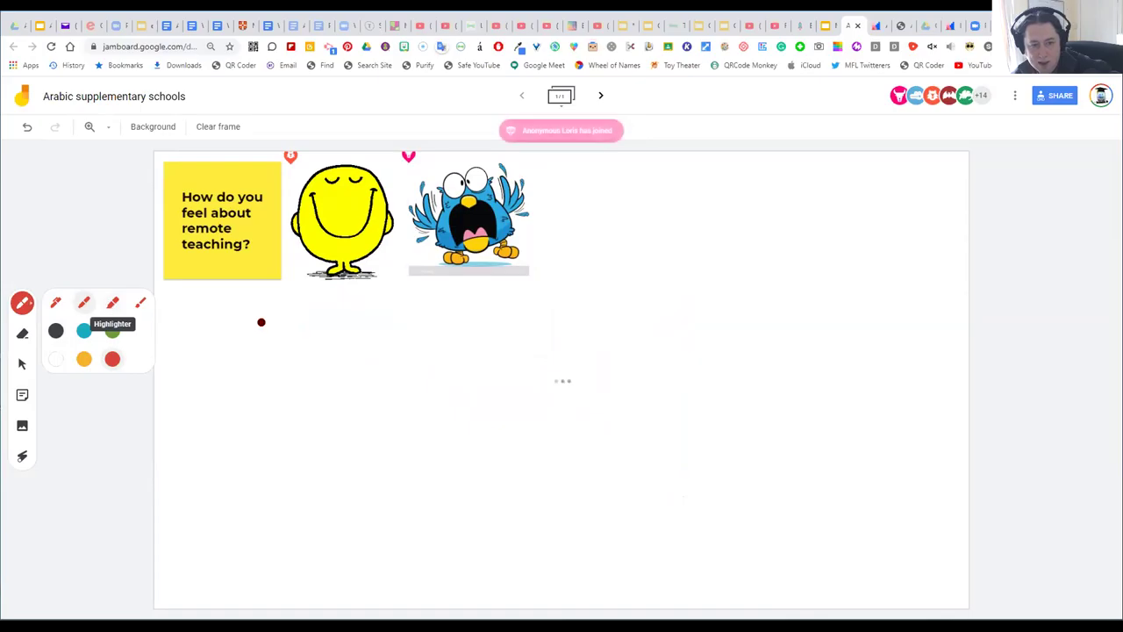
pyautogui.moveTo(226, 321)
pyautogui.mouseDown()
pyautogui.moveTo(234, 306)
pyautogui.moveTo(263, 316)
pyautogui.moveTo(228, 381)
pyautogui.mouseUp()
pyautogui.moveTo(220, 318)
pyautogui.mouseDown()
pyautogui.moveTo(193, 296)
pyautogui.moveTo(201, 348)
pyautogui.moveTo(224, 381)
pyautogui.mouseUp()
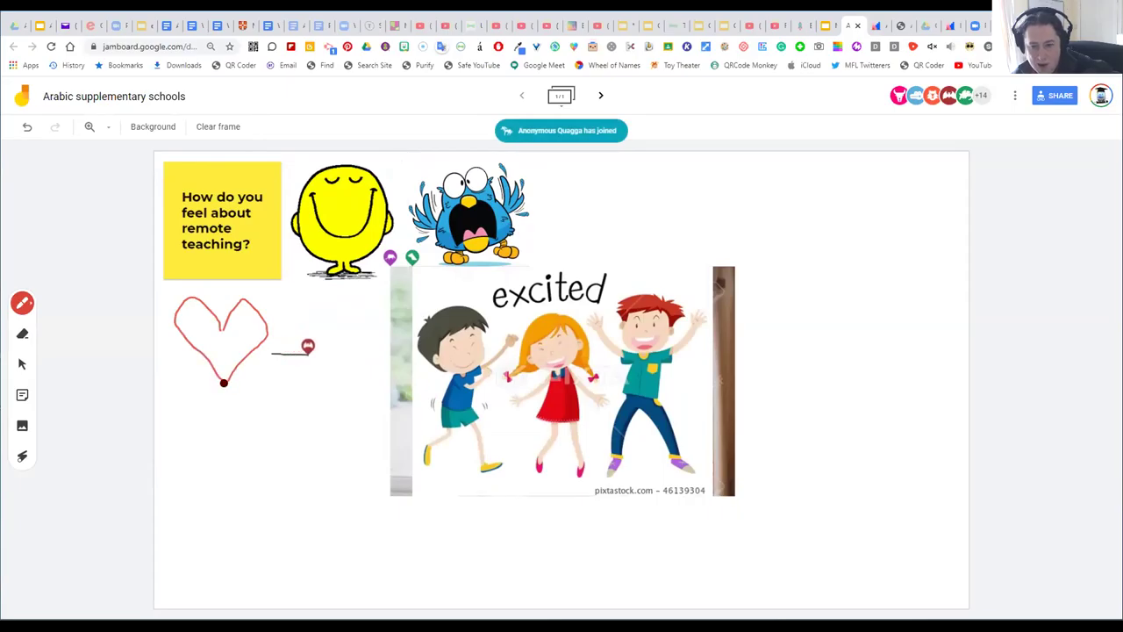
pyautogui.click(21, 365)
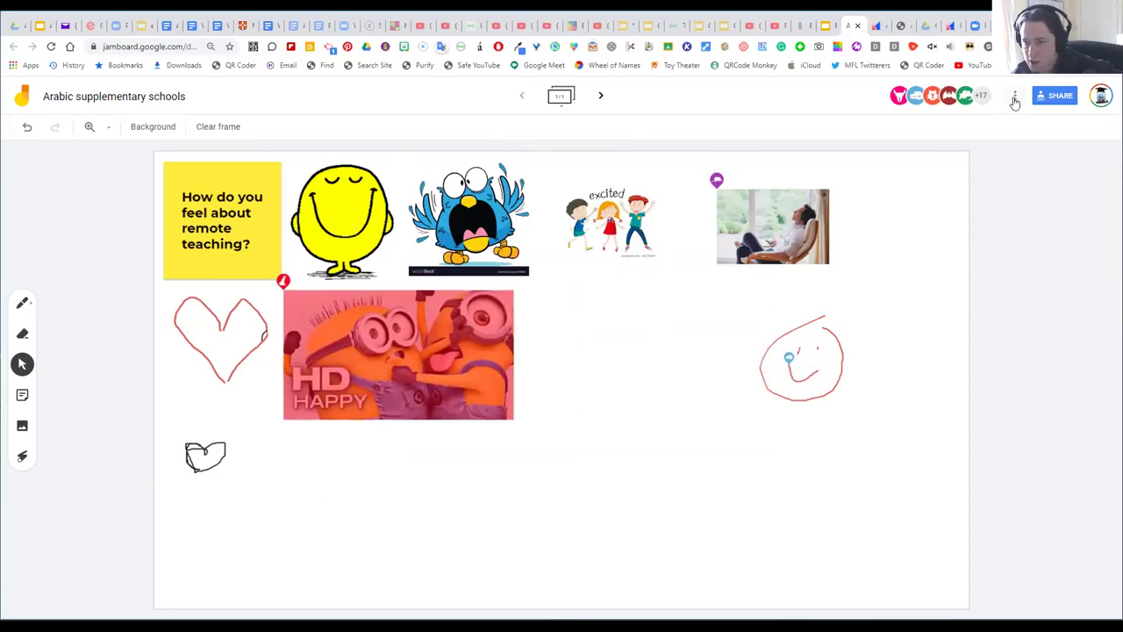
# Review the board's options for renaming, downloading, saving as an image and copying.
pyautogui.click(1014, 97)
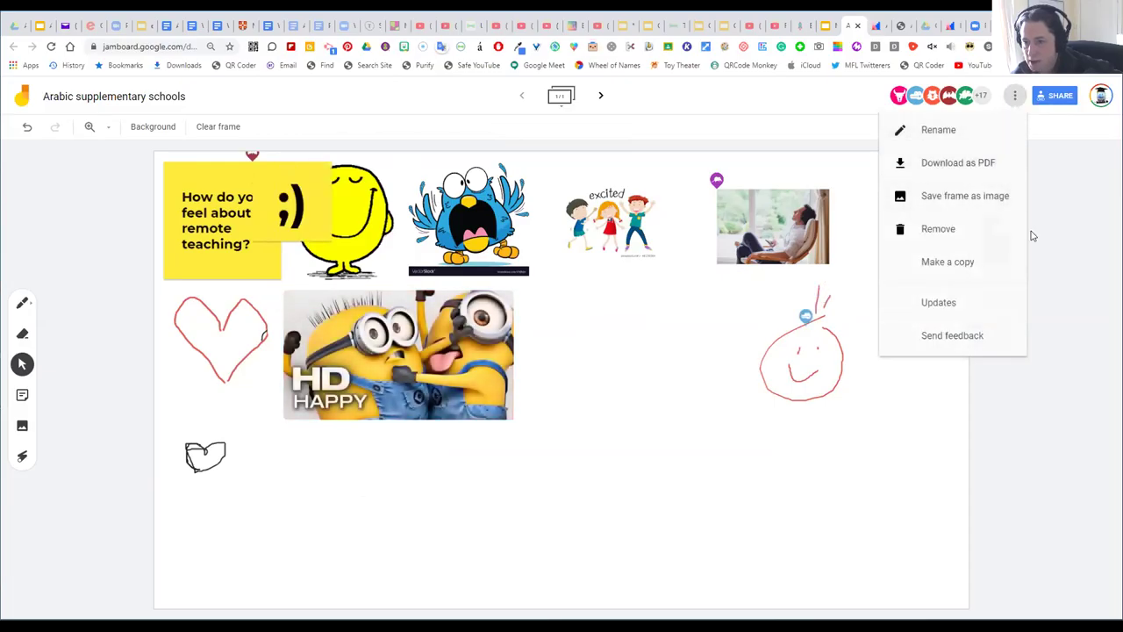
pyautogui.click(1058, 243)
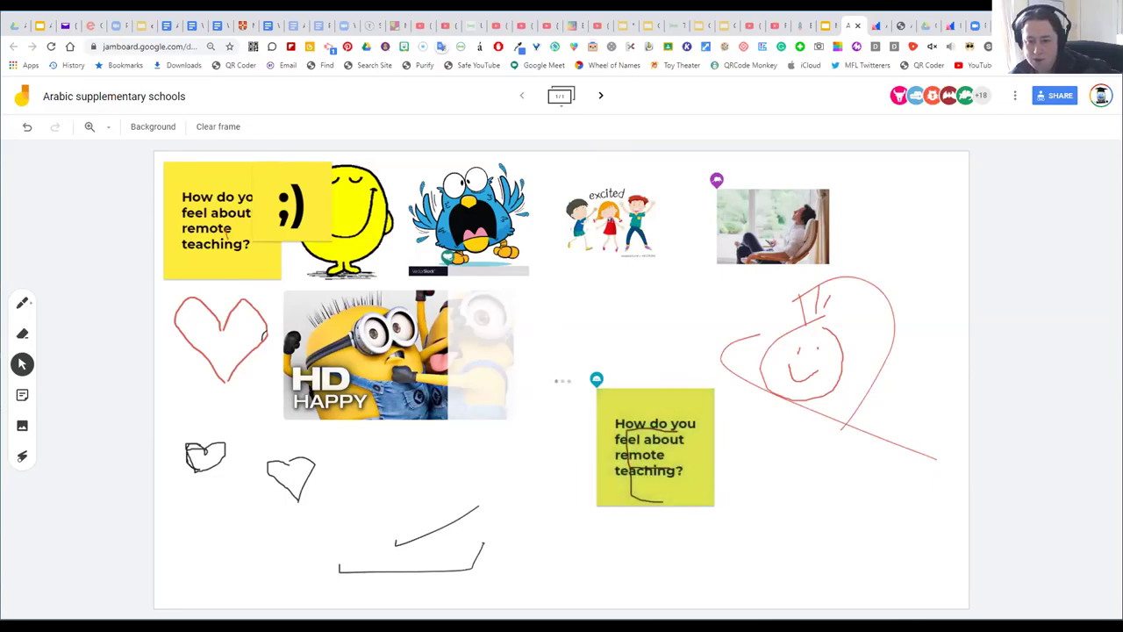
# Change the duplicate sticky note's text to "Happy" with no background colour, and move it beside the drawn letter E.
pyautogui.click(653, 401)
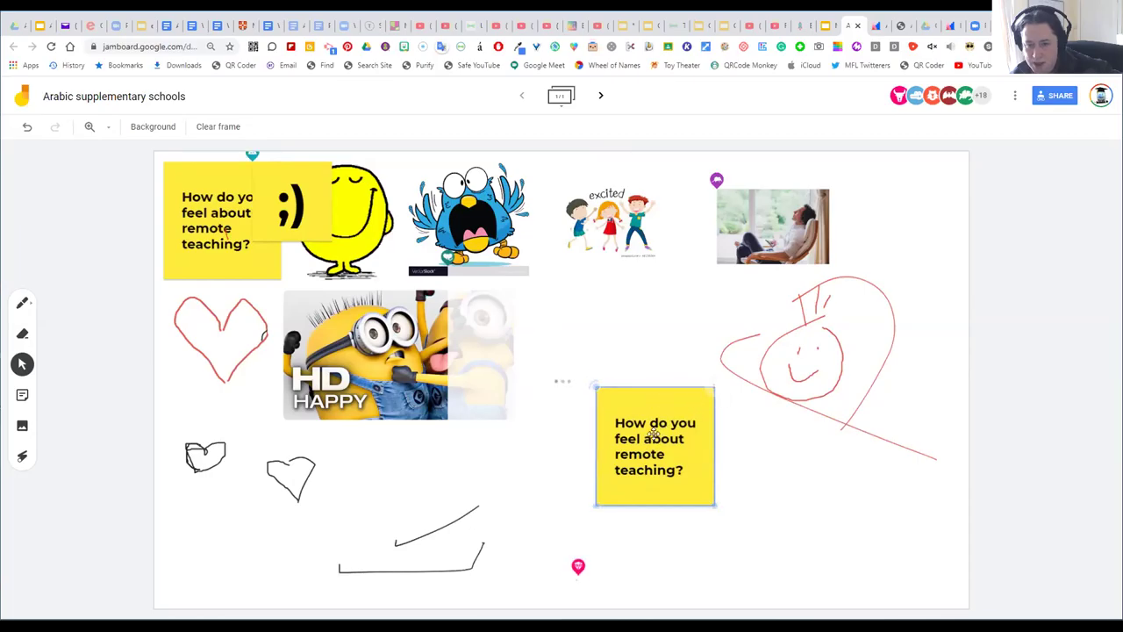
pyautogui.doubleClick(654, 430)
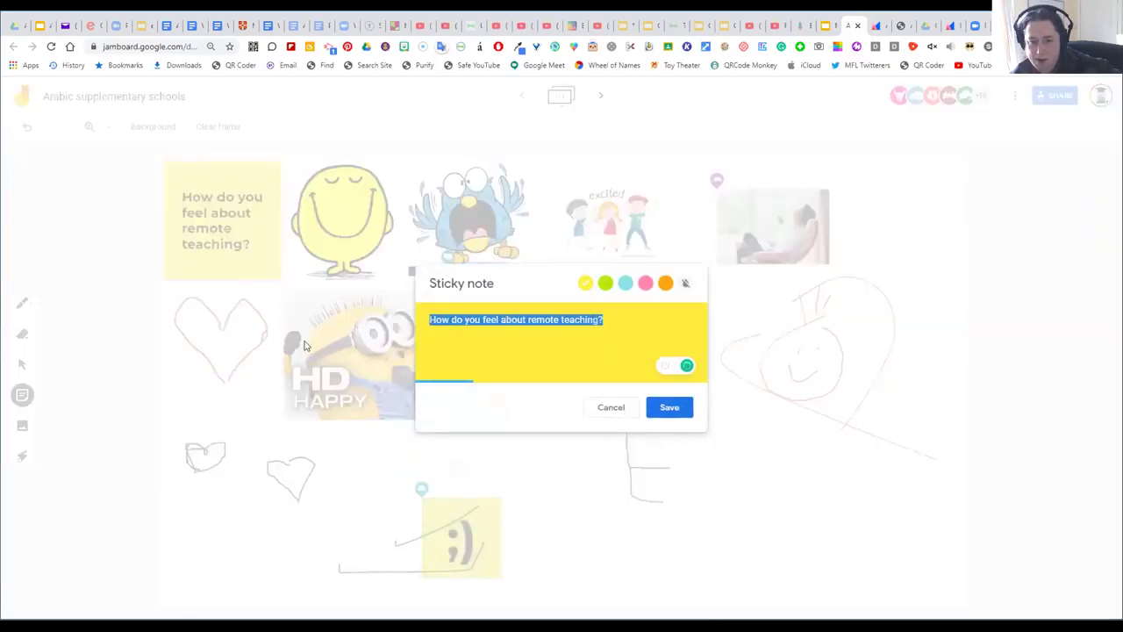
pyautogui.write('Happy')
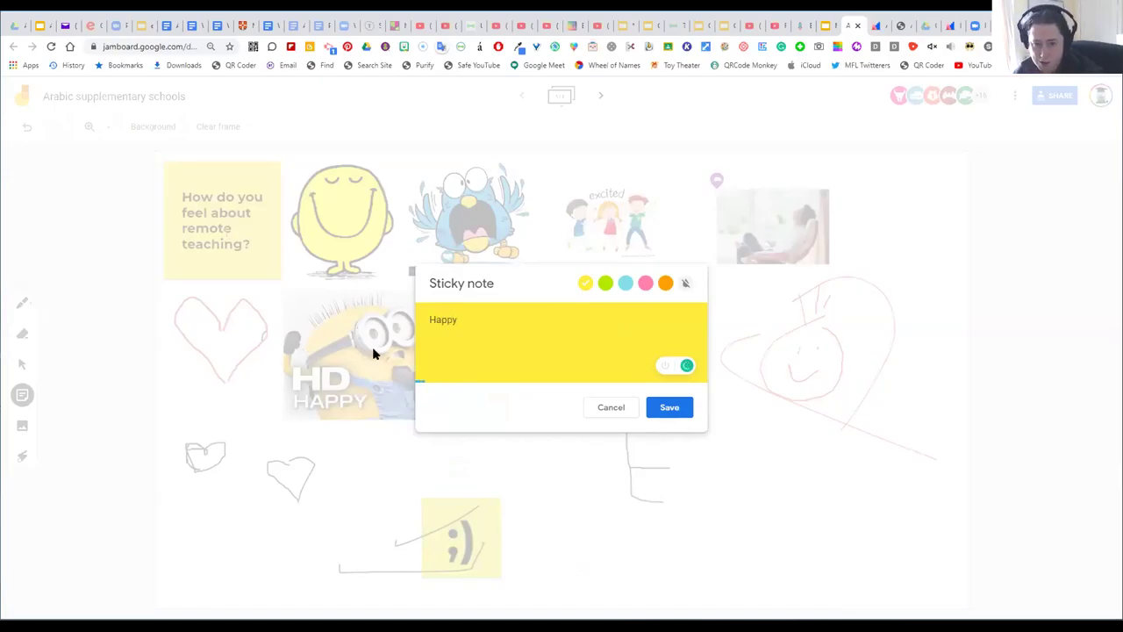
pyautogui.click(685, 285)
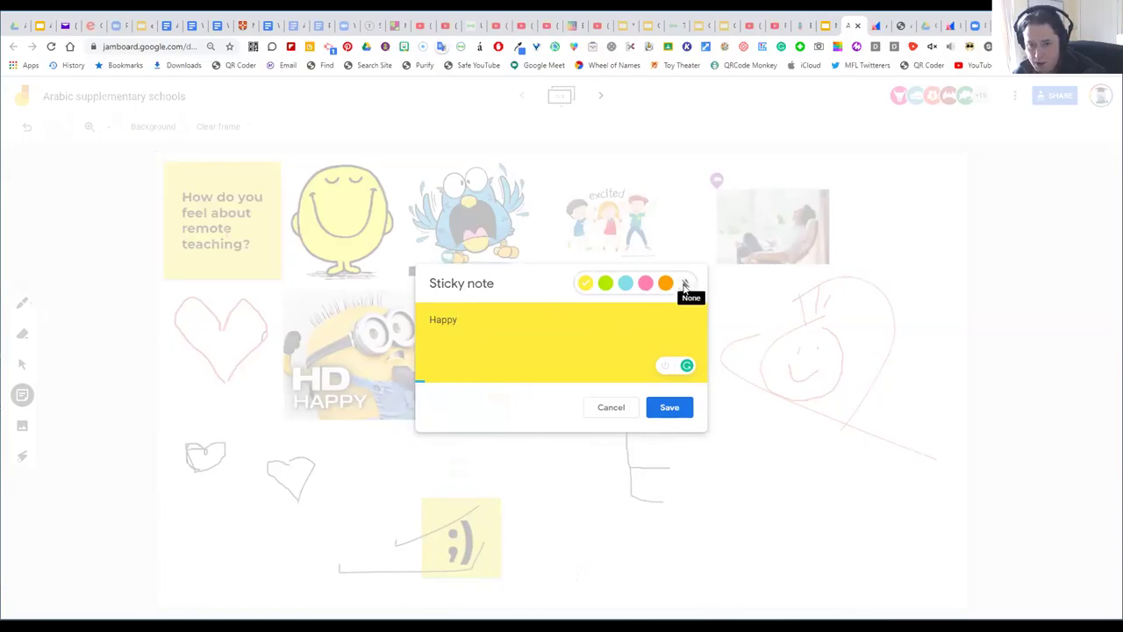
pyautogui.click(669, 409)
pyautogui.moveTo(654, 456); pyautogui.dragTo(742, 515)
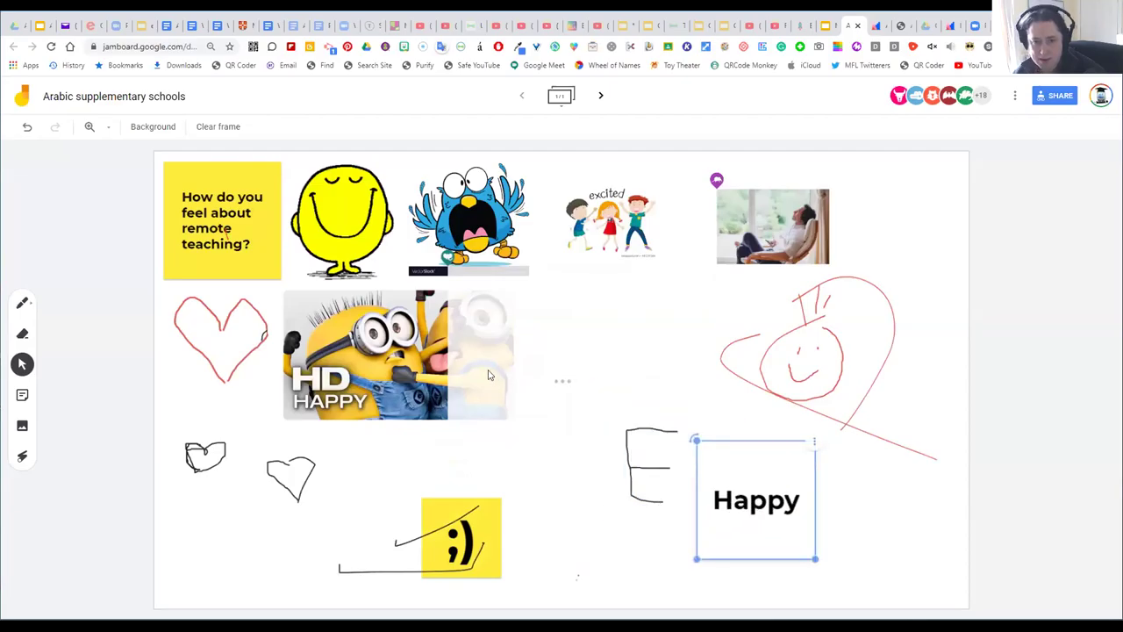
# Move the blank, still-loading image off the minions picture into the open area of the frame.
pyautogui.moveTo(516, 347)
pyautogui.mouseDown()
pyautogui.moveTo(420, 373)
pyautogui.moveTo(563, 434)
pyautogui.moveTo(581, 429)
pyautogui.moveTo(567, 440)
pyautogui.mouseUp()
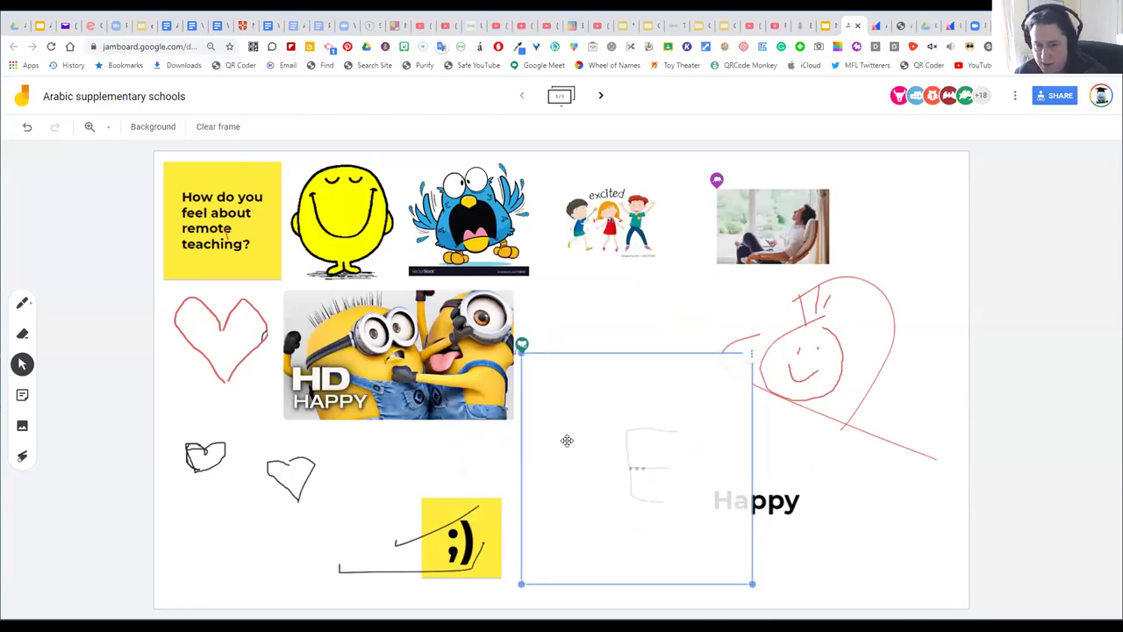
# Delete the blank, still-loading image and rotate the tilted picture of blue sad faces upright.
pyautogui.press('Delete')
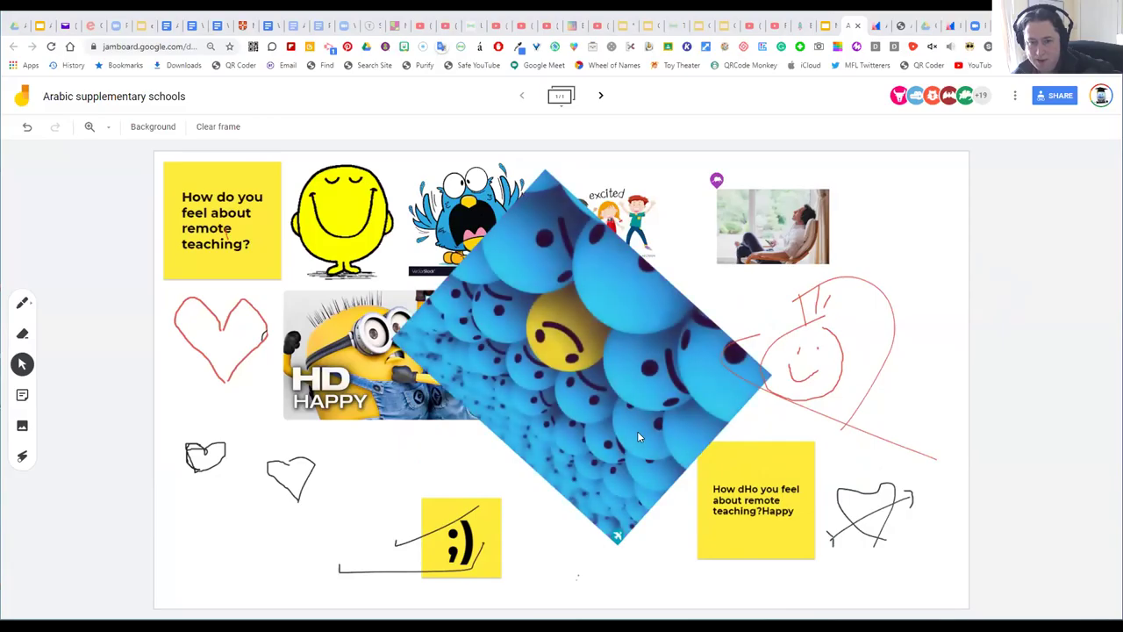
pyautogui.click(603, 398)
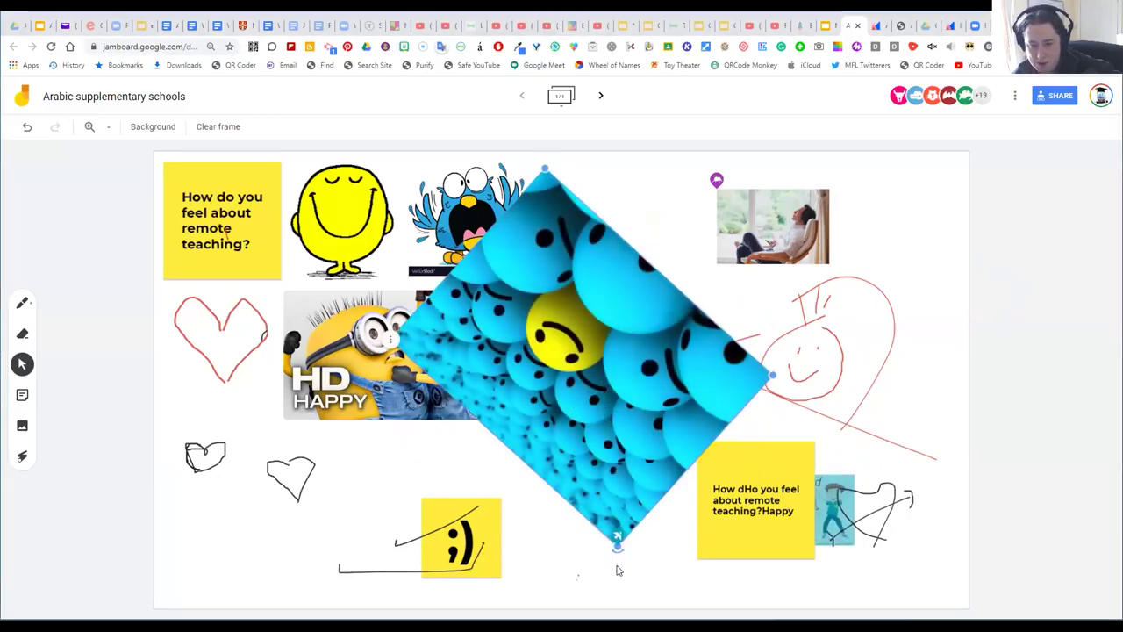
pyautogui.moveTo(616, 543); pyautogui.dragTo(436, 473)
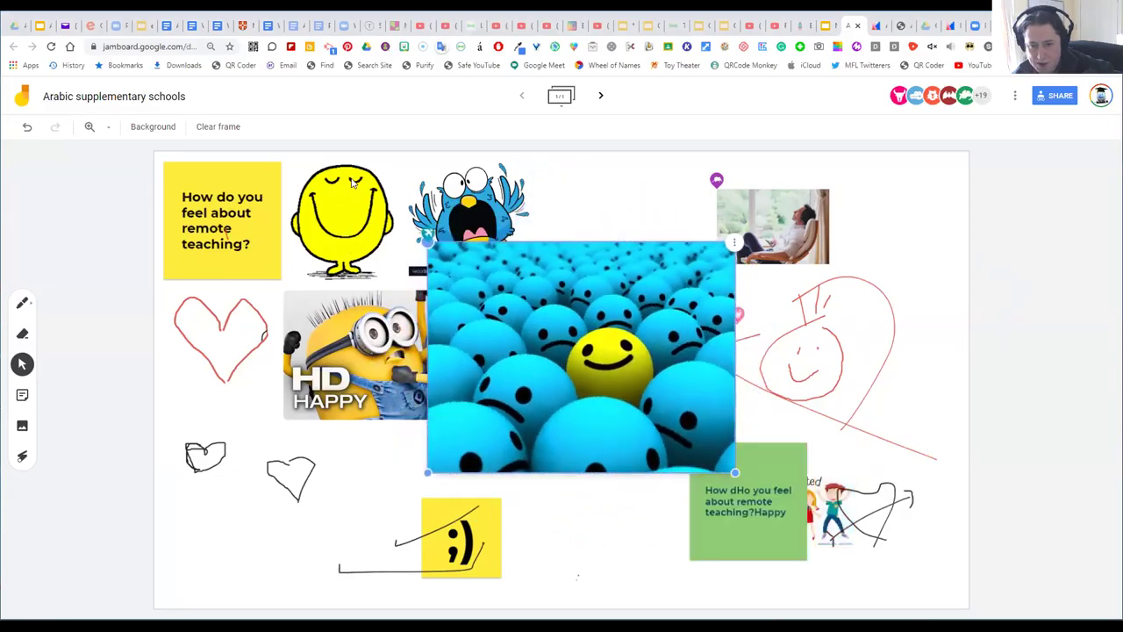
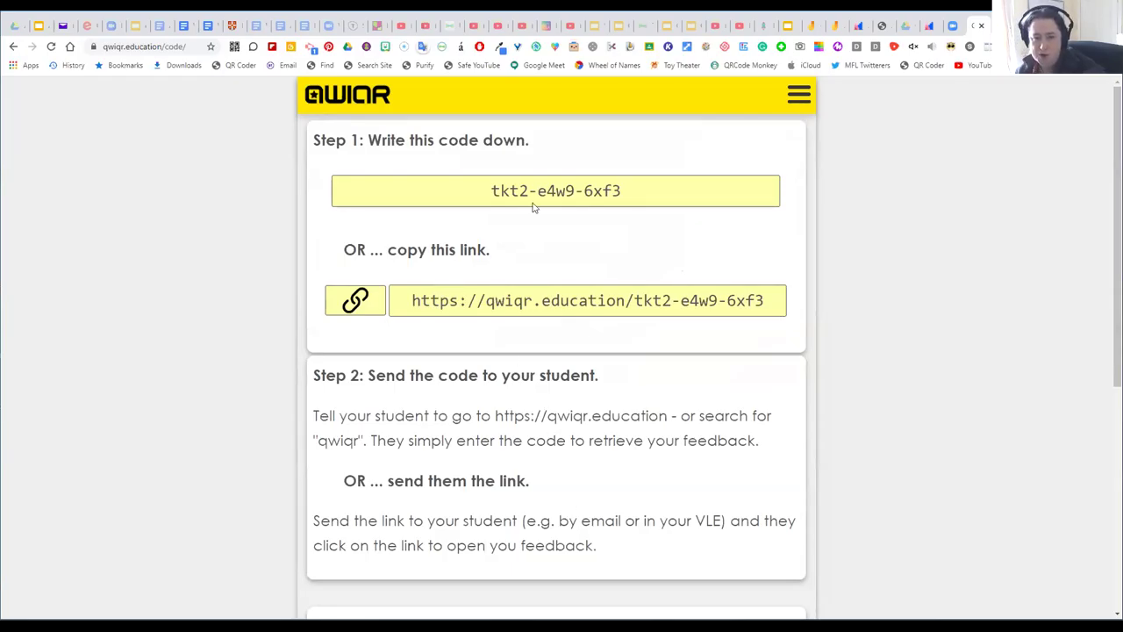
# In QWIQR, start a conversation from the new feedback code and record an audio message about 9 seconds long.
pyautogui.scroll(-5, 561, 427)
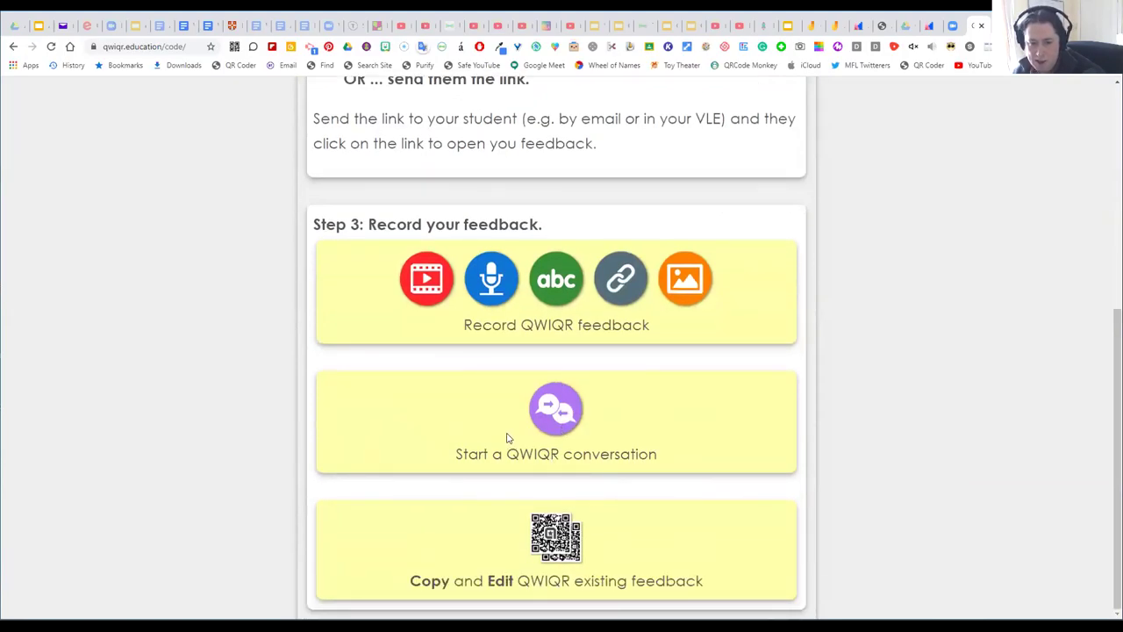
pyautogui.click(552, 417)
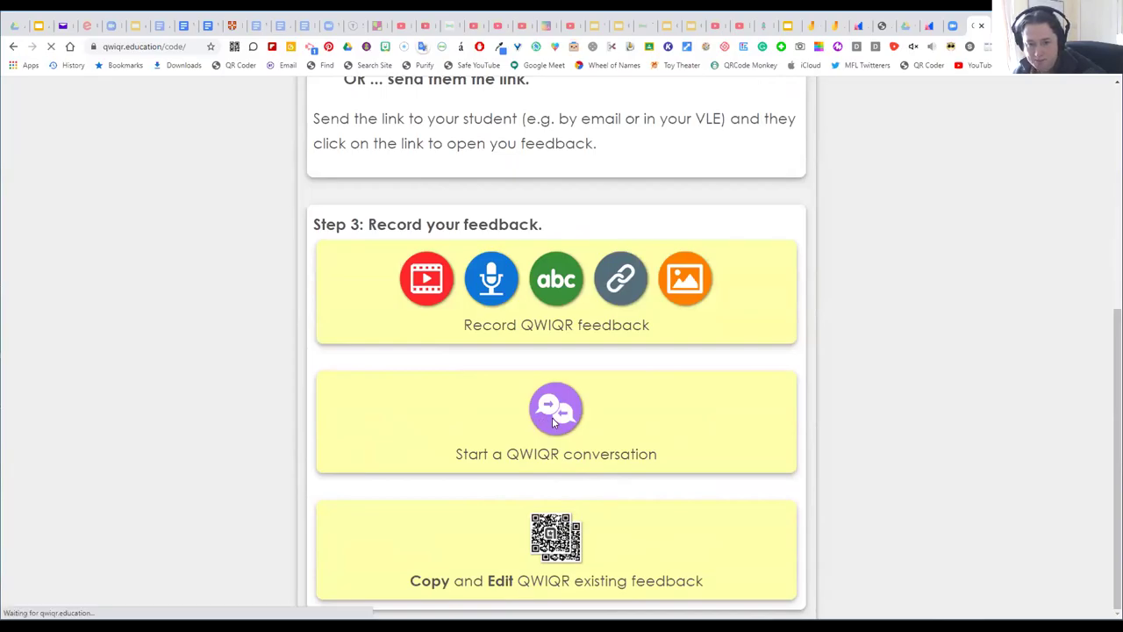
pyautogui.scroll(-2, 710, 423)
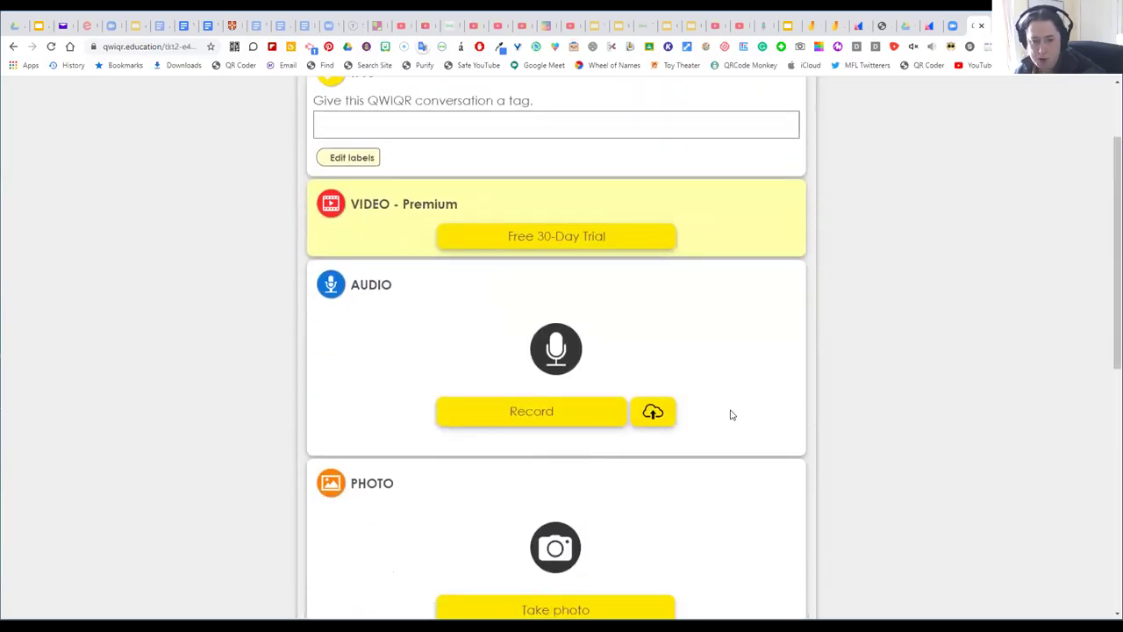
pyautogui.click(521, 417)
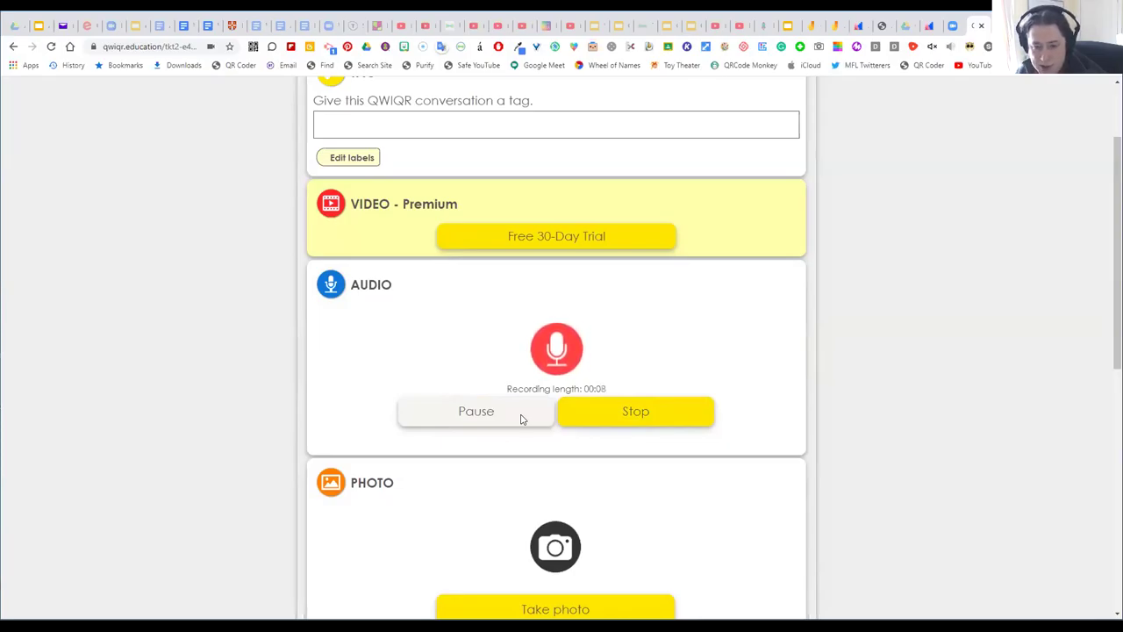
pyautogui.click(636, 412)
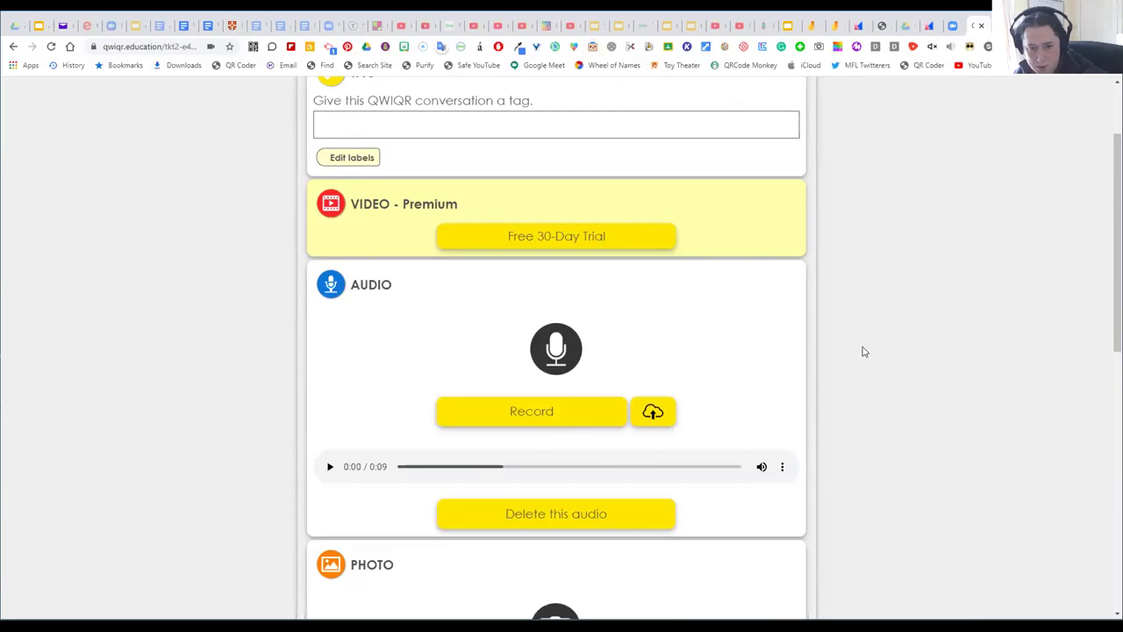
# Turn on moderation for the conversation, keeping all response types allowed, and start the QWIQR conversation.
pyautogui.scroll(-2, 863, 351)
pyautogui.scroll(-2, 862, 352)
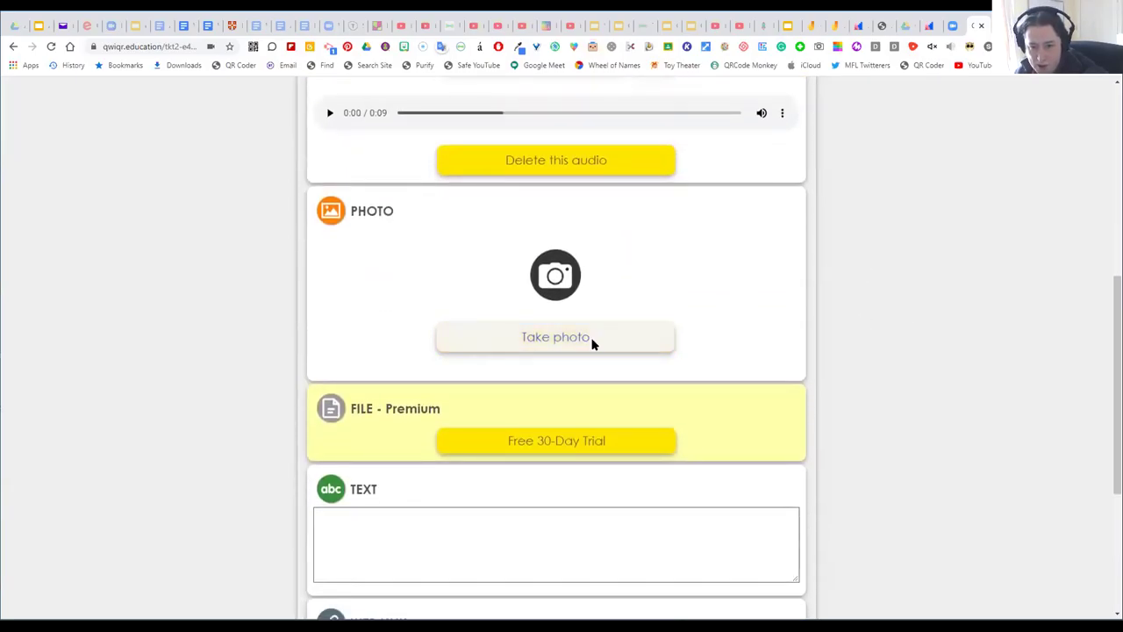
pyautogui.scroll(-2, 431, 496)
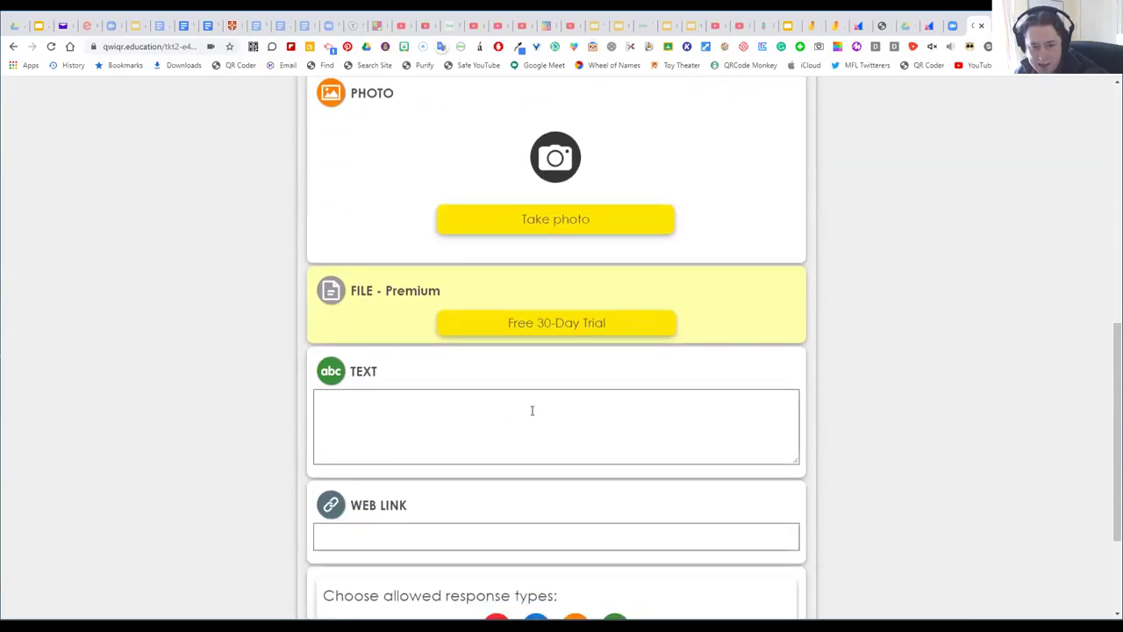
pyautogui.scroll(-2, 468, 436)
pyautogui.scroll(-1, 532, 427)
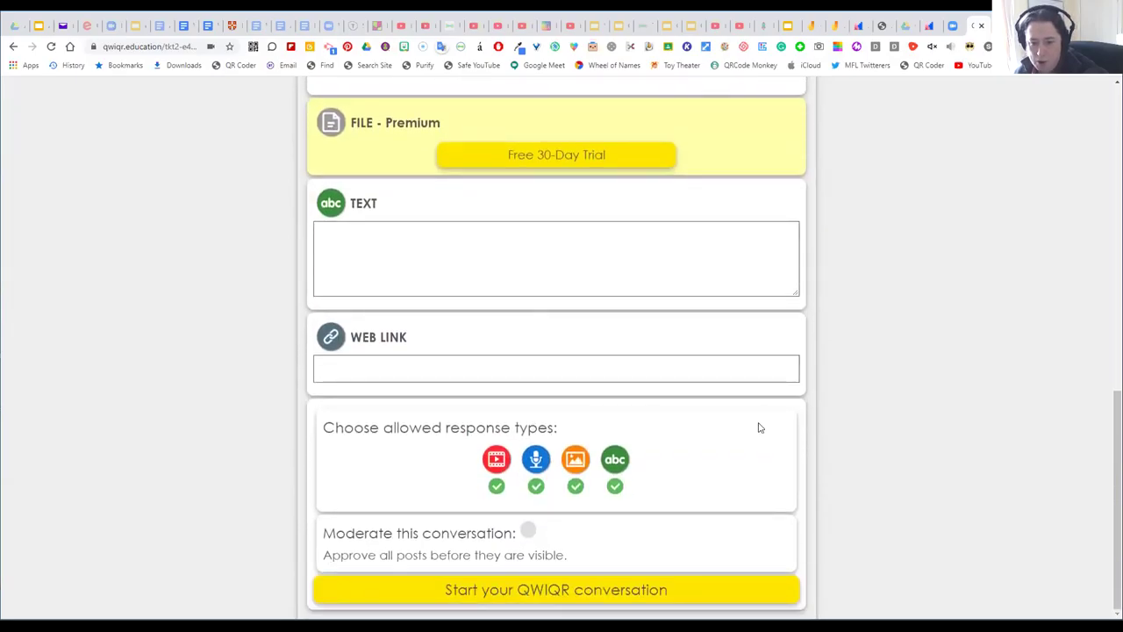
pyautogui.click(528, 532)
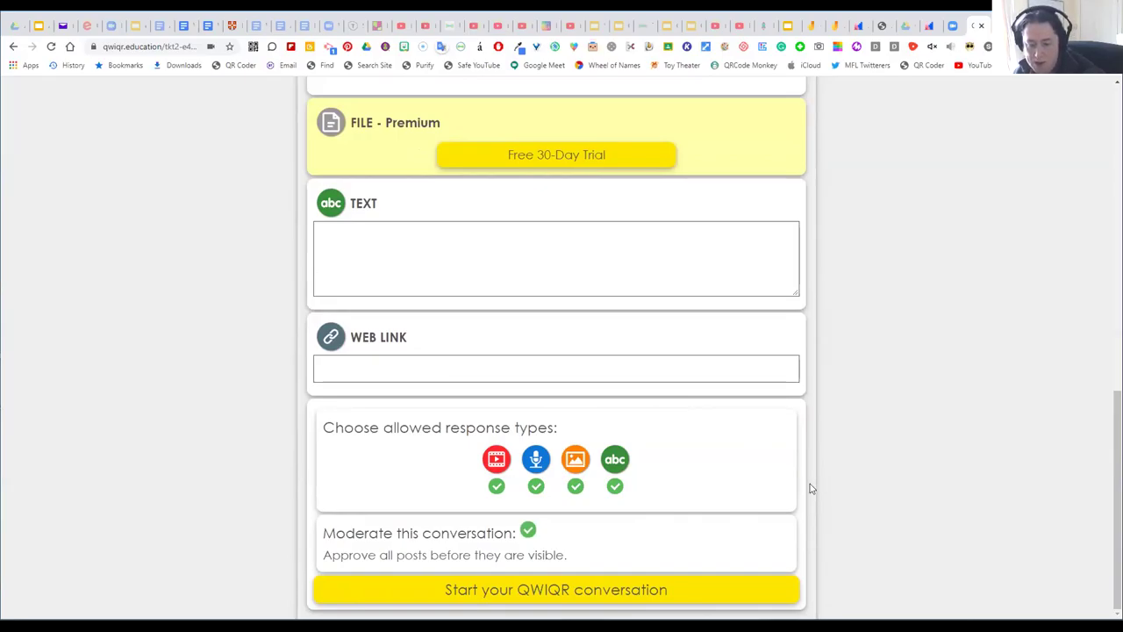
pyautogui.click(542, 592)
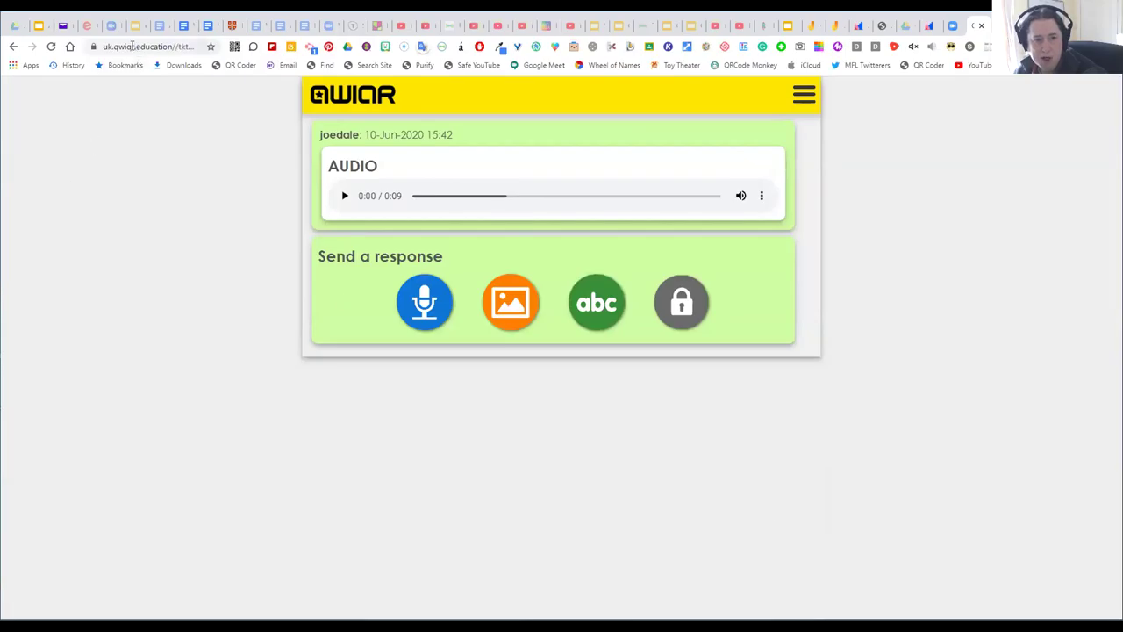
# Copy the conversation page's web address for sharing and display a QR code for the page.
pyautogui.click(131, 49)
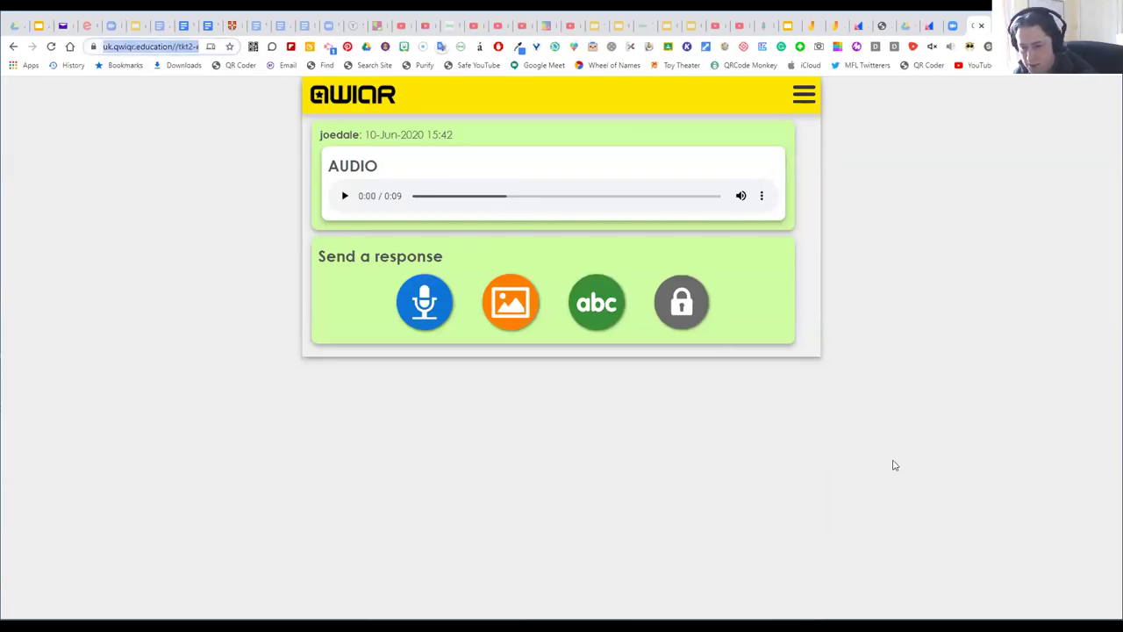
pyautogui.click(880, 558)
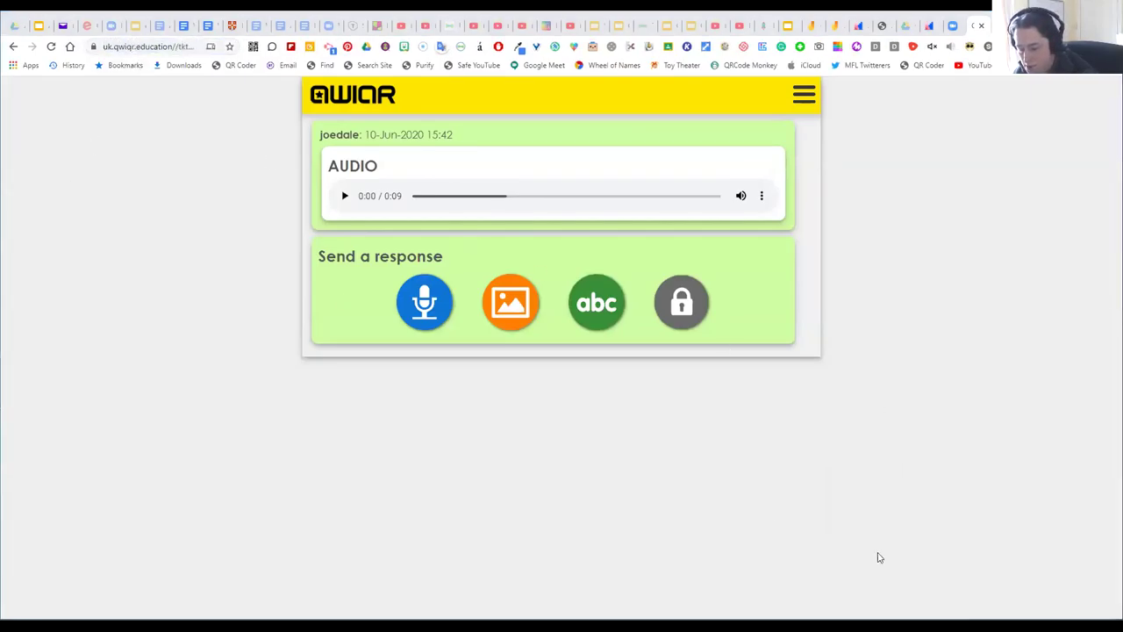
pyautogui.click(253, 48)
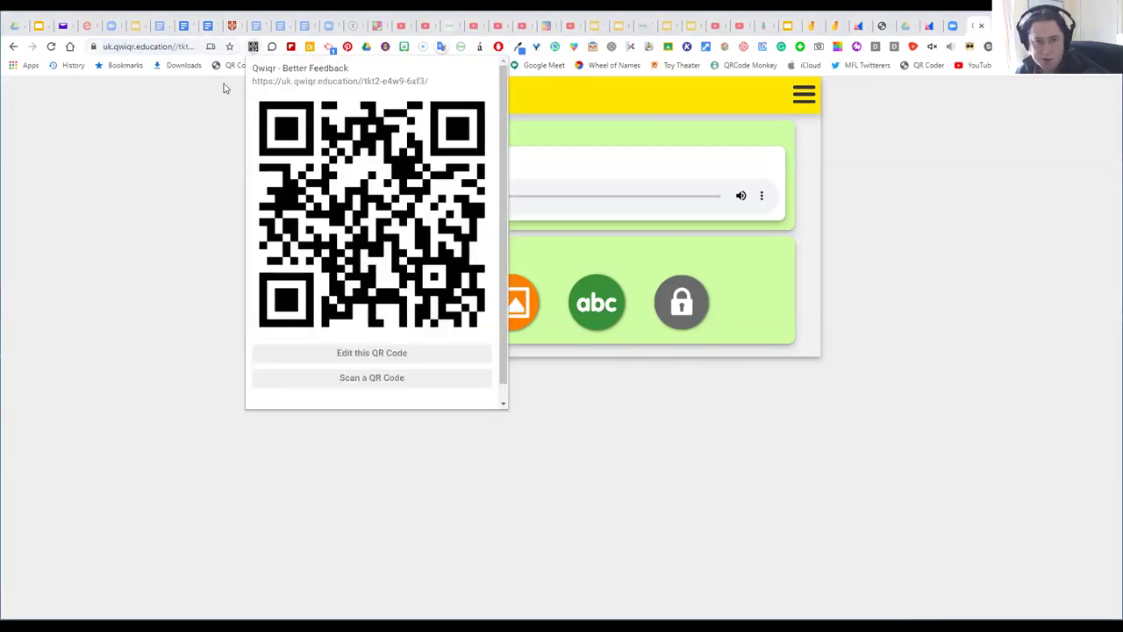
pyautogui.click(197, 134)
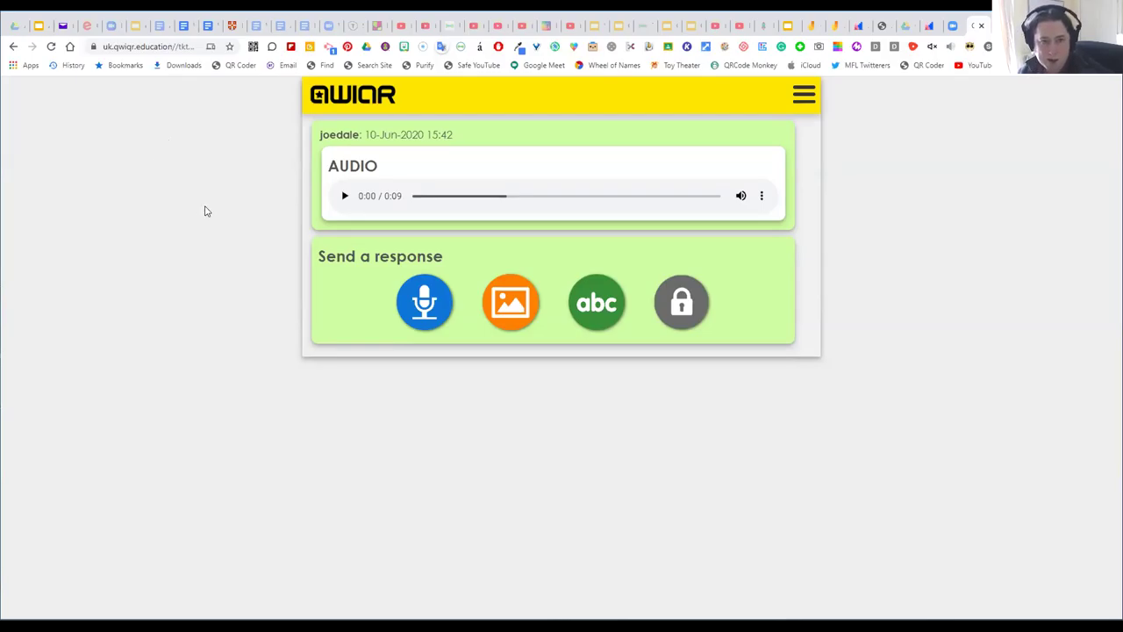
# Reload the conversation page to check for responses and view the audio message's save options.
pyautogui.click(51, 47)
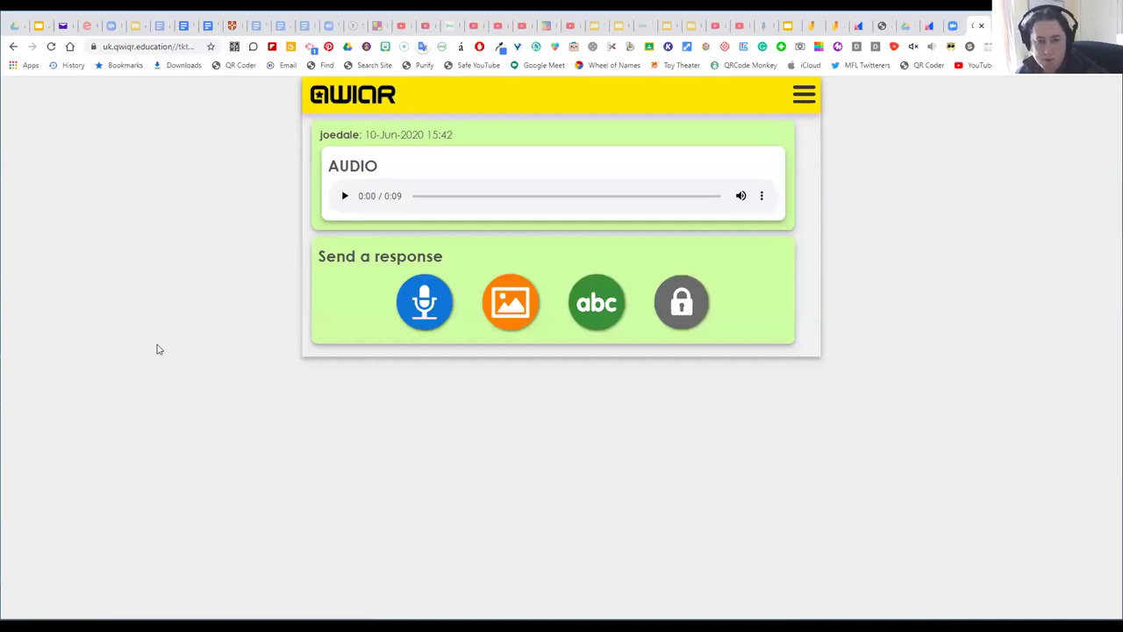
pyautogui.click(50, 46)
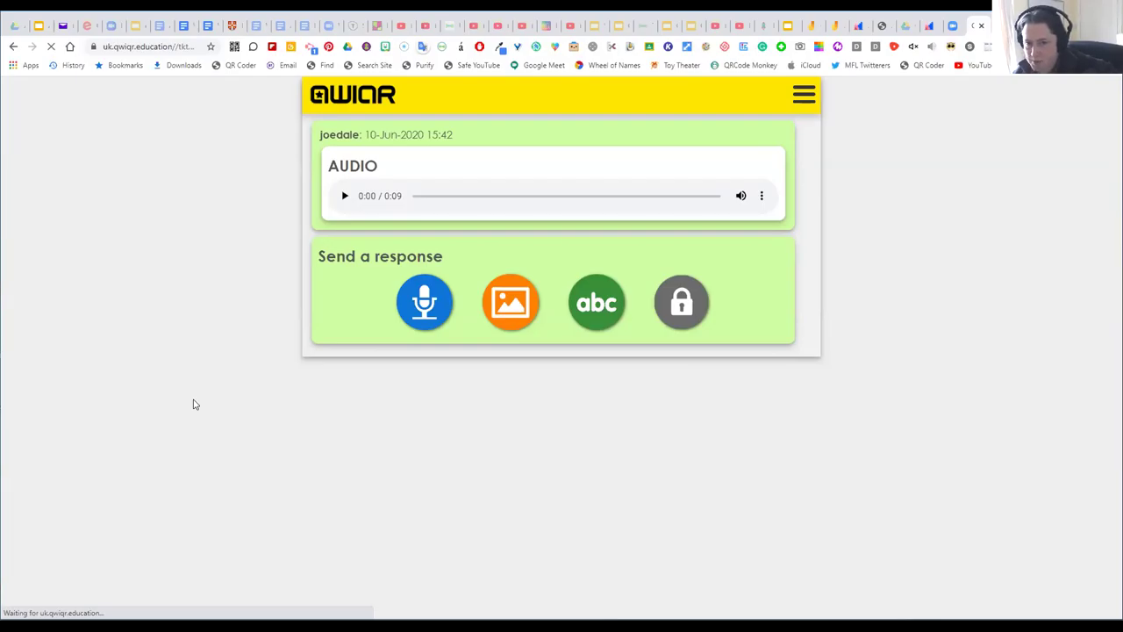
pyautogui.rightClick(563, 207)
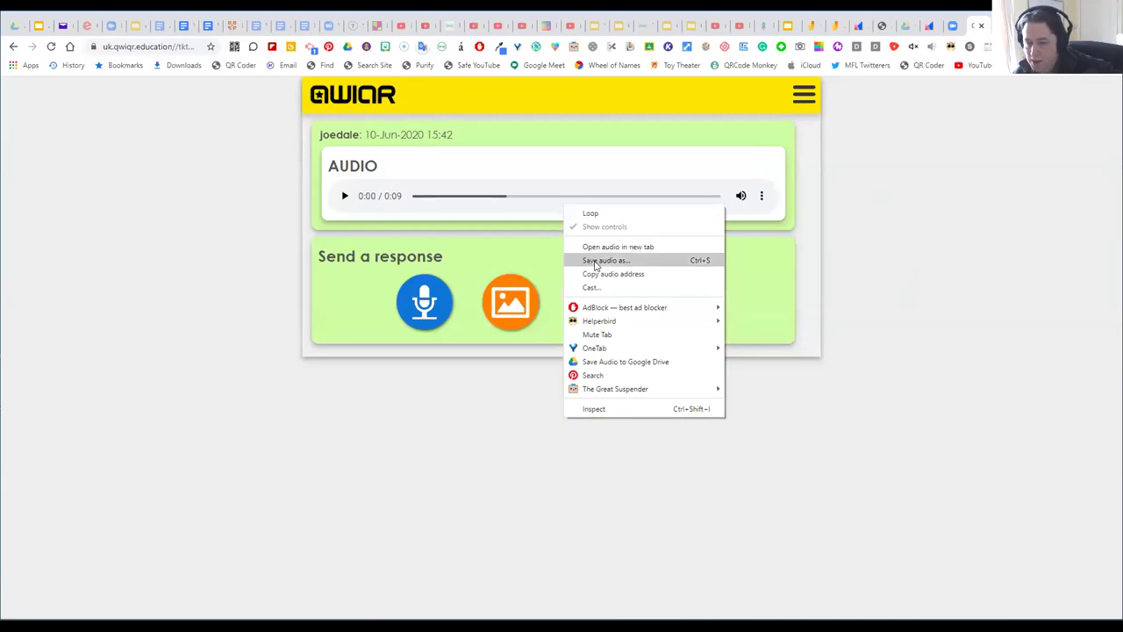
pyautogui.click(225, 252)
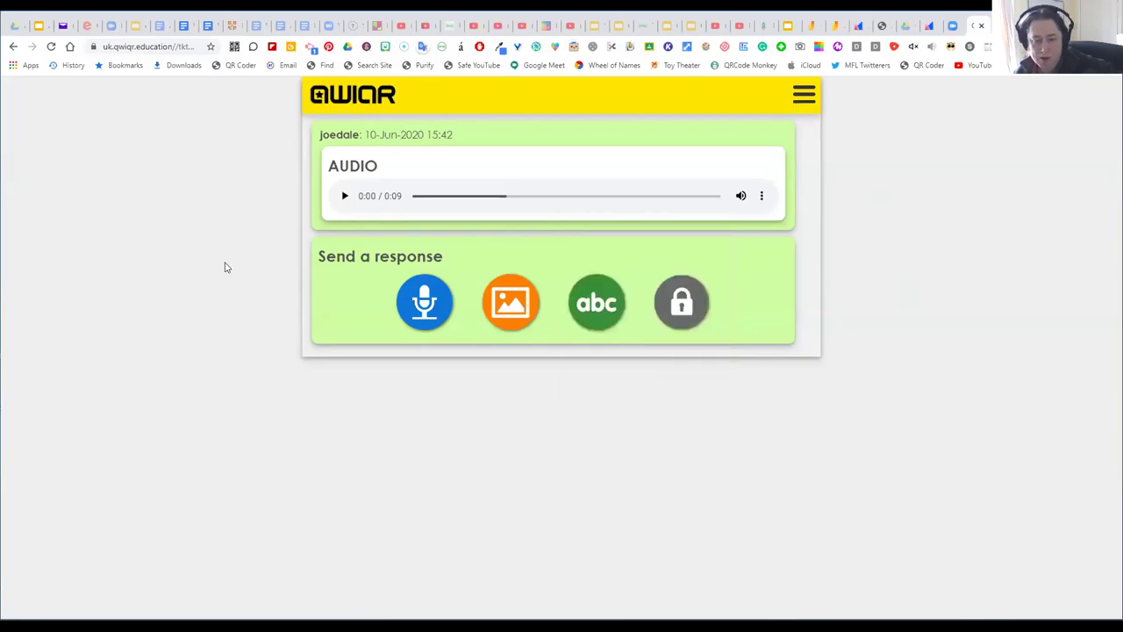
# Refresh the conversation and approve the text message response "أهلا يا جماعة".
pyautogui.click(50, 48)
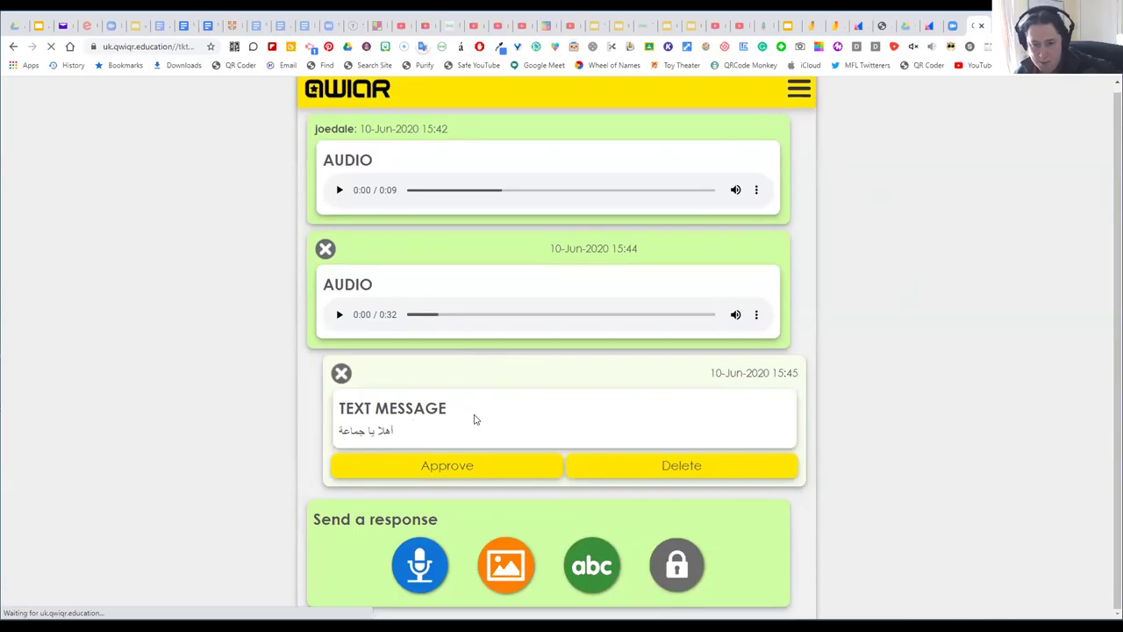
pyautogui.click(450, 467)
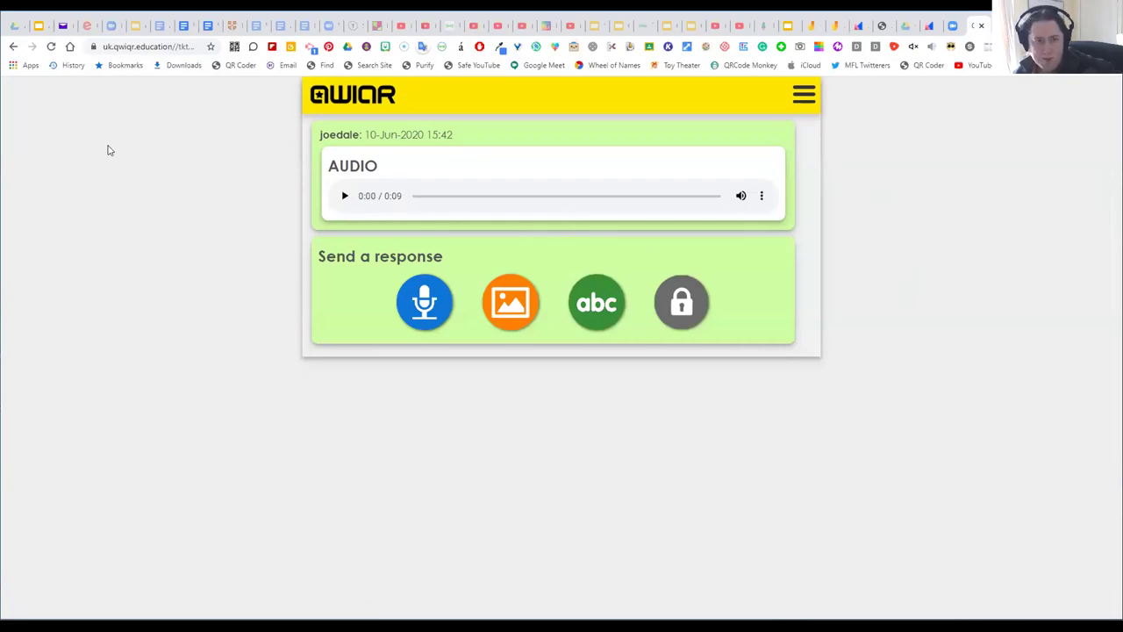
pyautogui.click(51, 47)
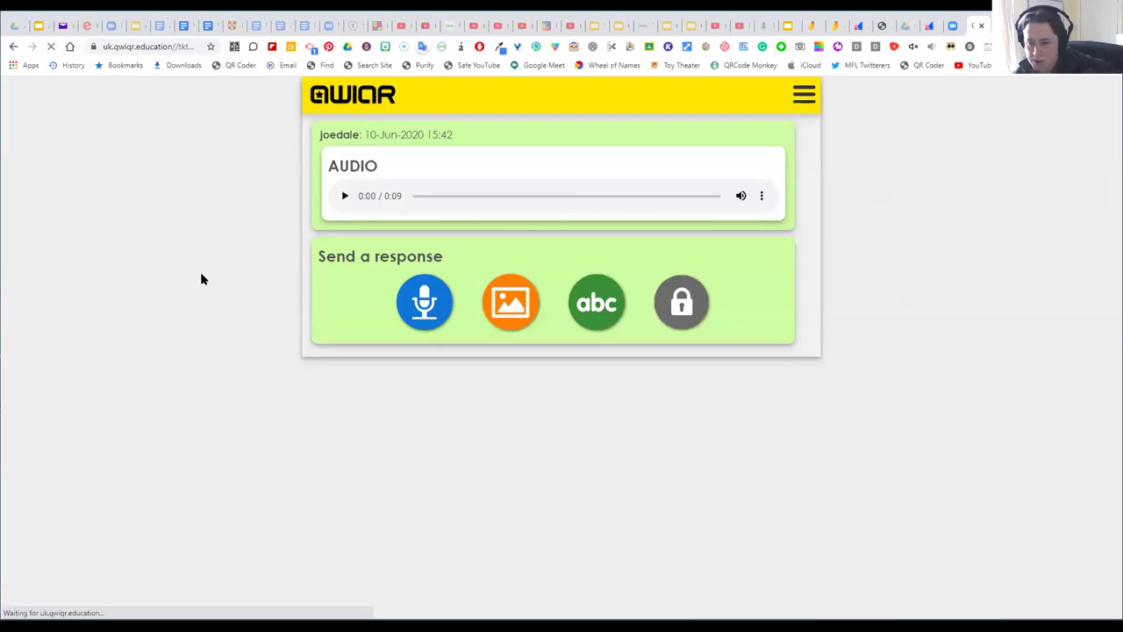
pyautogui.click(451, 473)
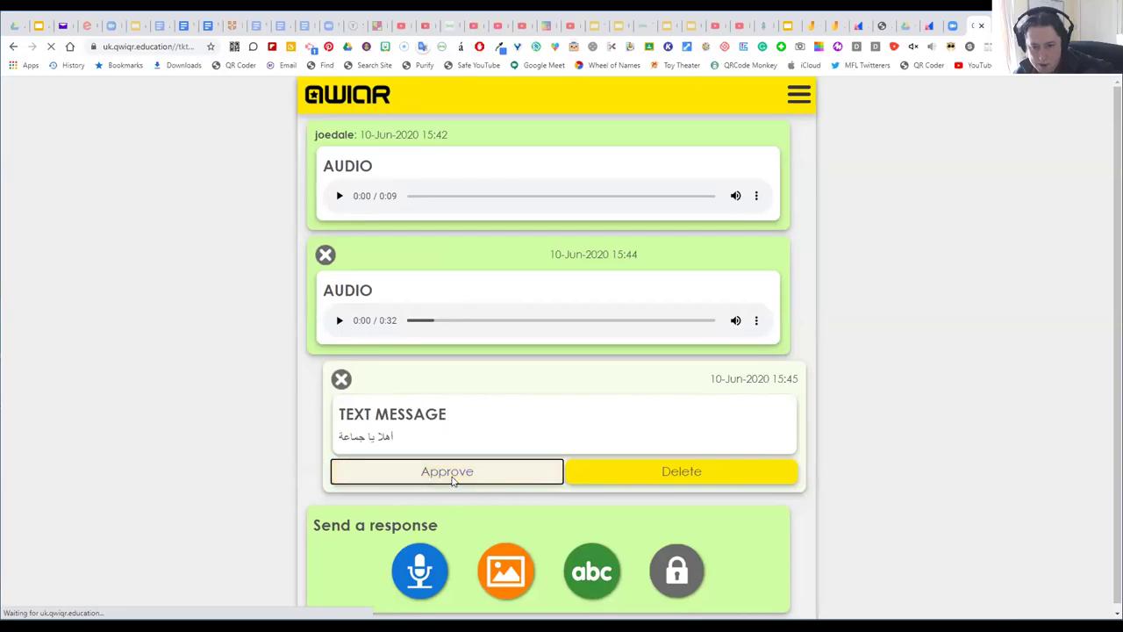
pyautogui.click(451, 472)
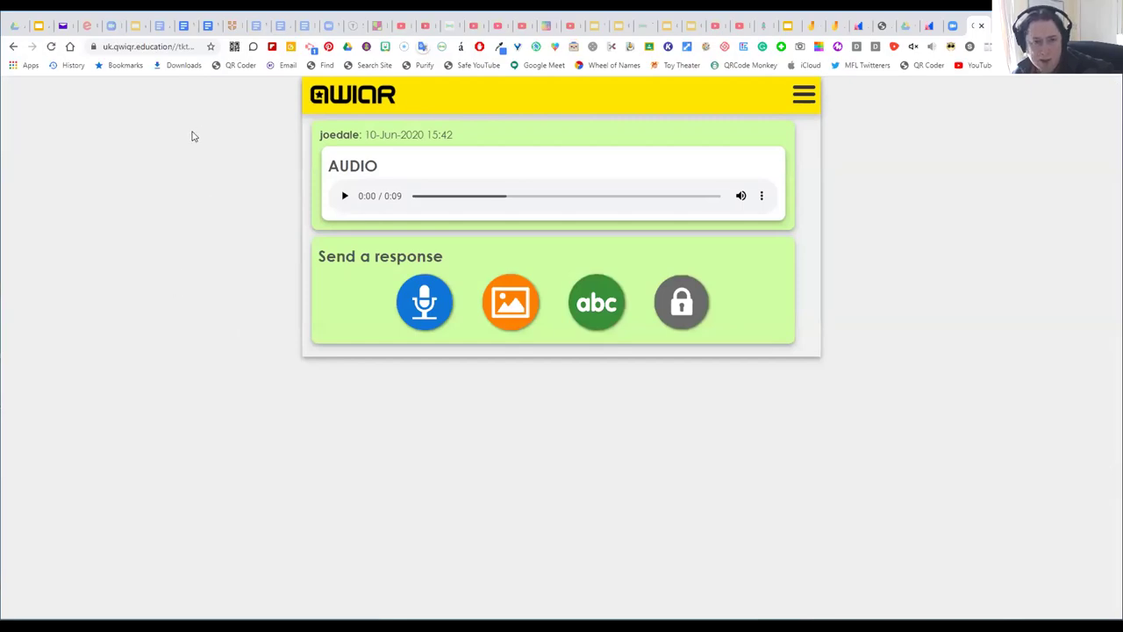
# Refresh the conversation again and approve the text message response "شكرا".
pyautogui.click(51, 47)
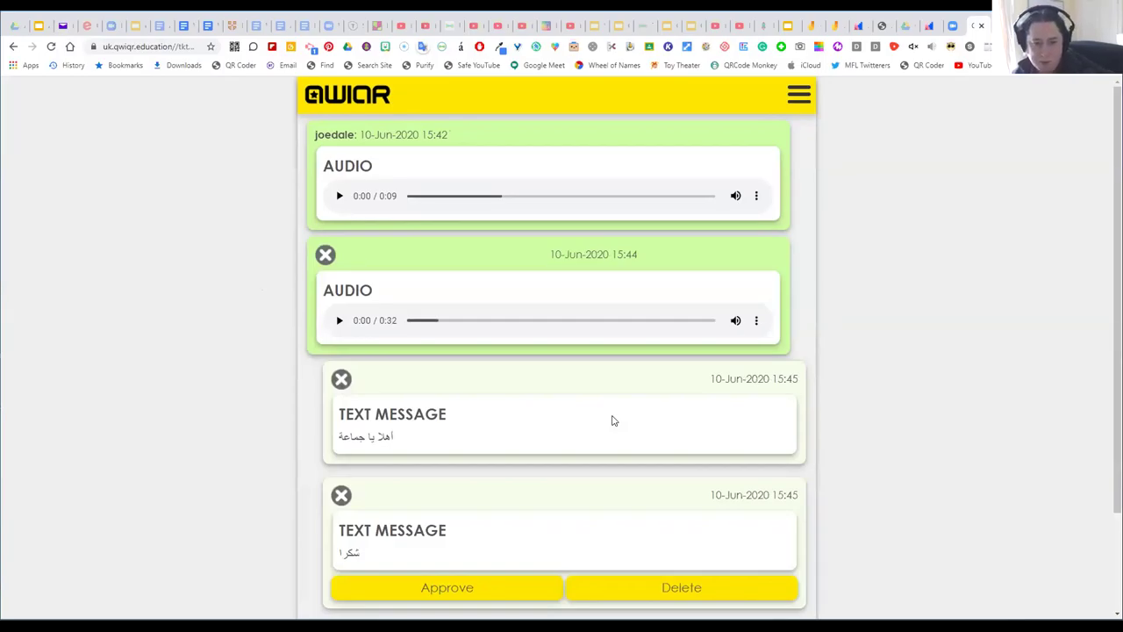
pyautogui.scroll(-2, 613, 422)
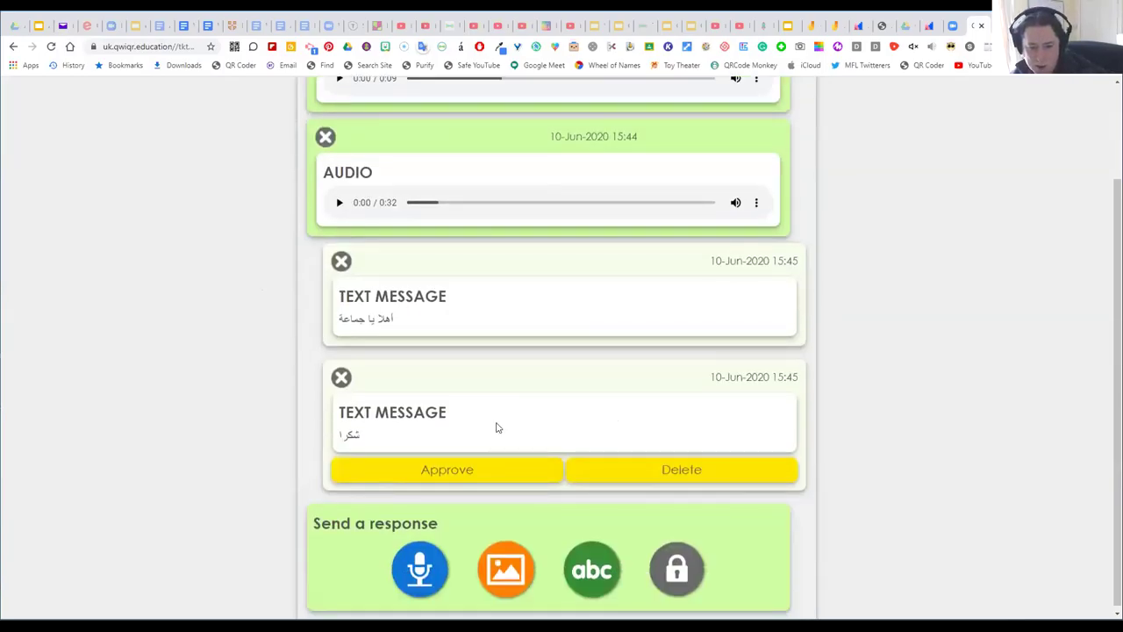
pyautogui.click(447, 470)
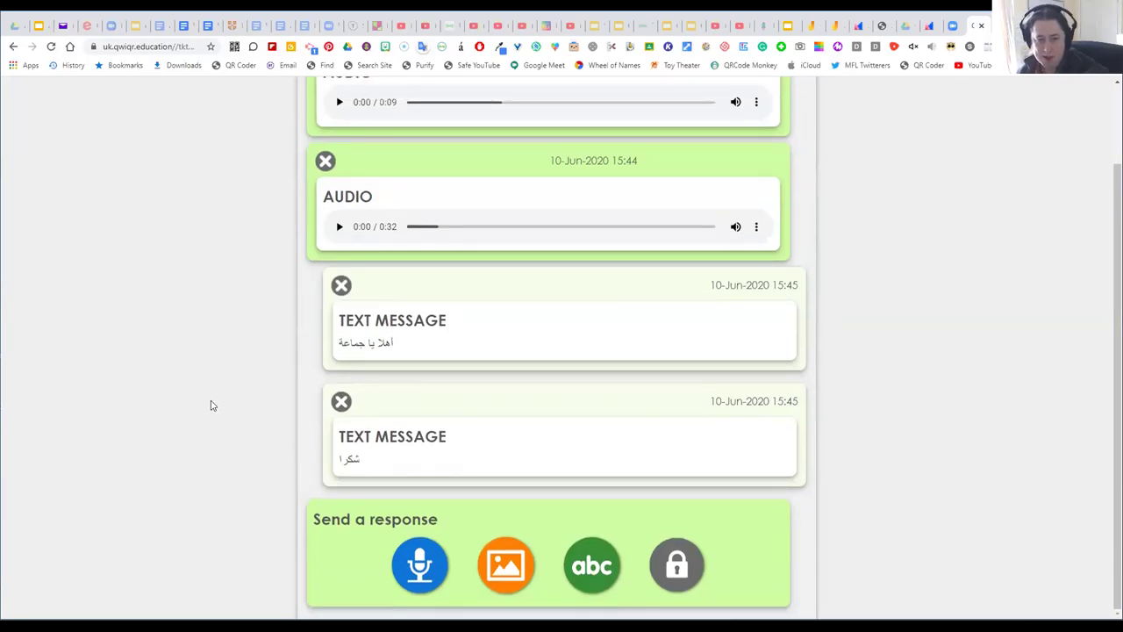
# Look through the incoming responses and play the 7-second audio response awaiting approval.
pyautogui.scroll(1, 205, 299)
pyautogui.scroll(-1, 205, 299)
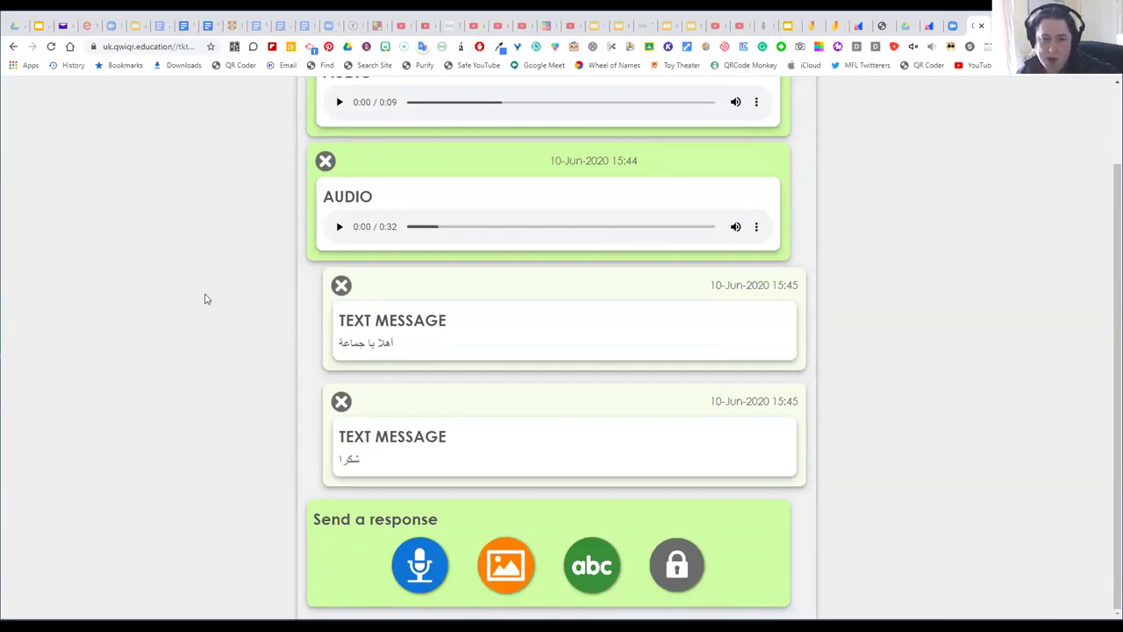
pyautogui.scroll(1, 204, 299)
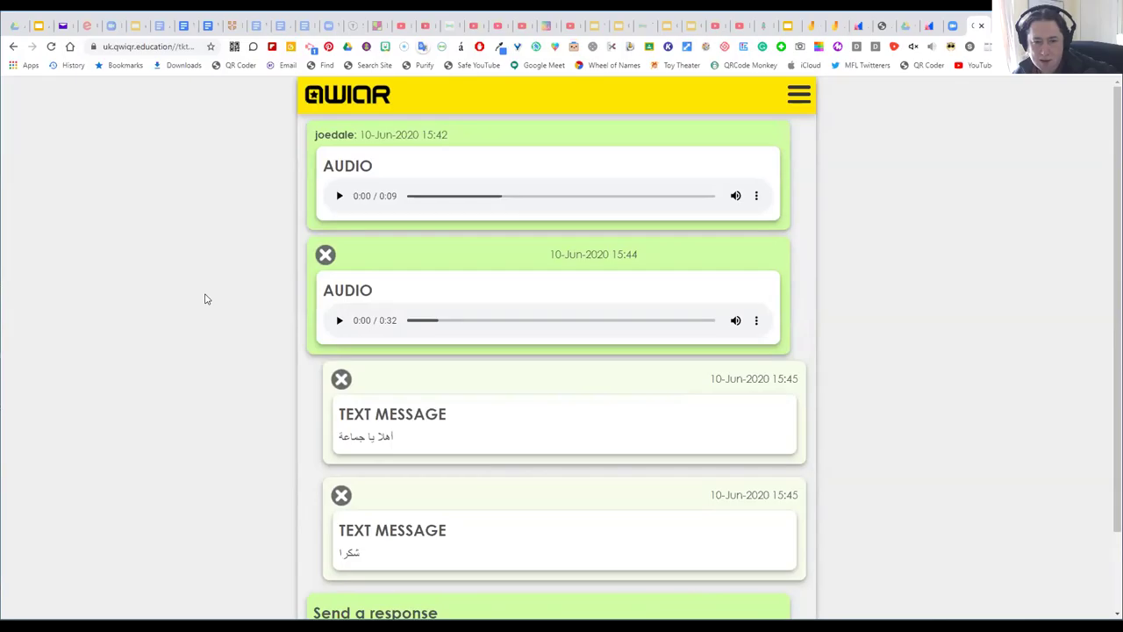
pyautogui.scroll(-1, 204, 299)
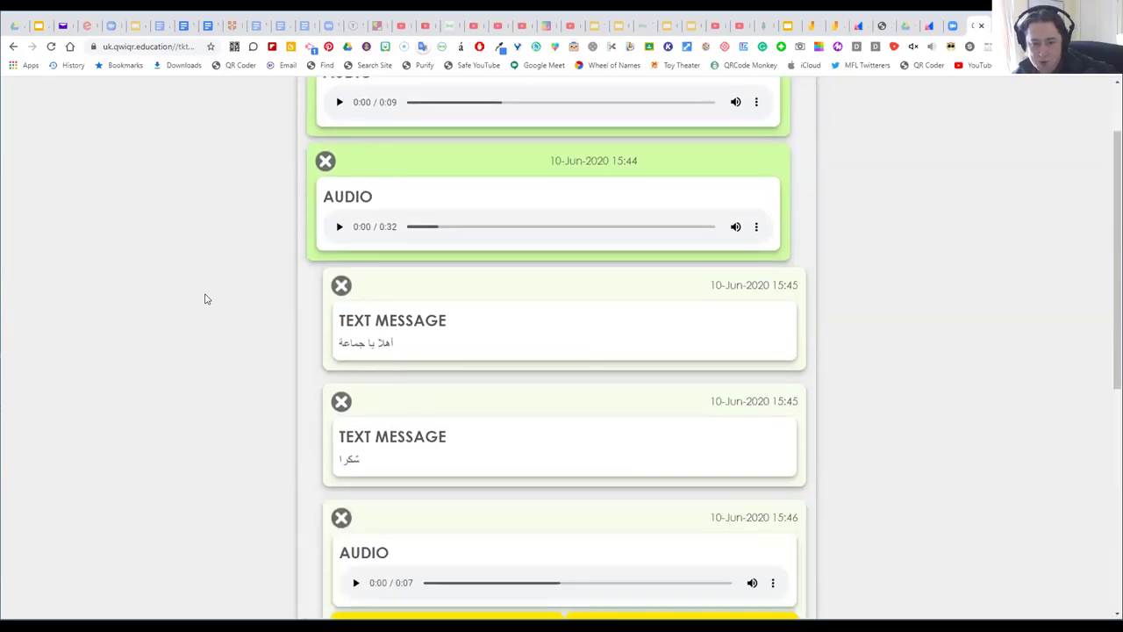
pyautogui.scroll(-3, 204, 299)
pyautogui.scroll(-1, 140, 402)
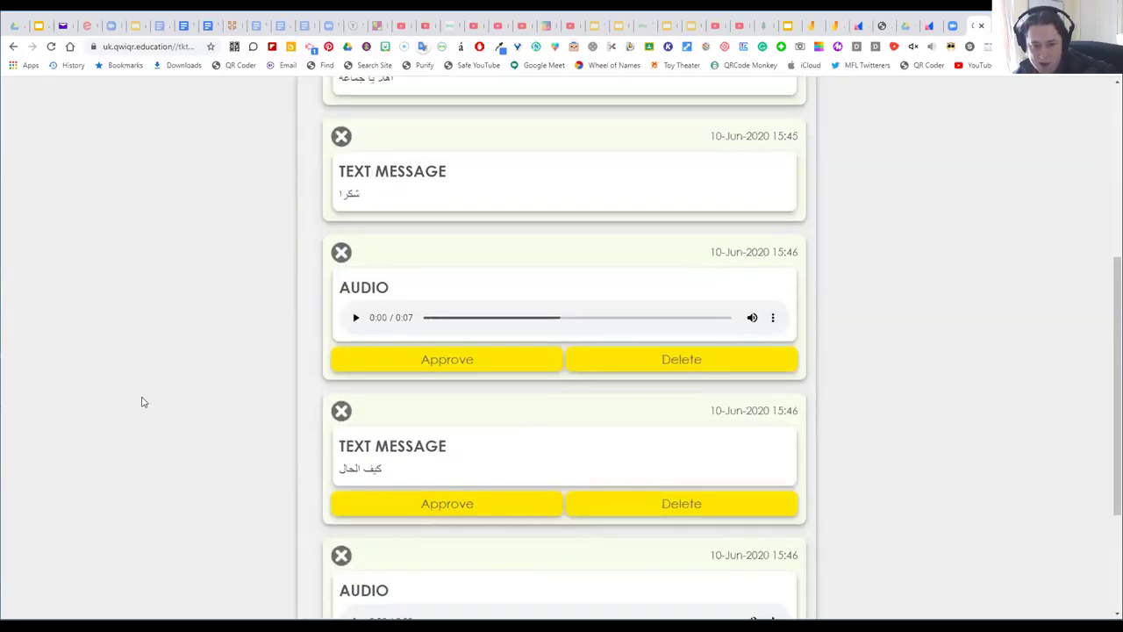
pyautogui.click(356, 287)
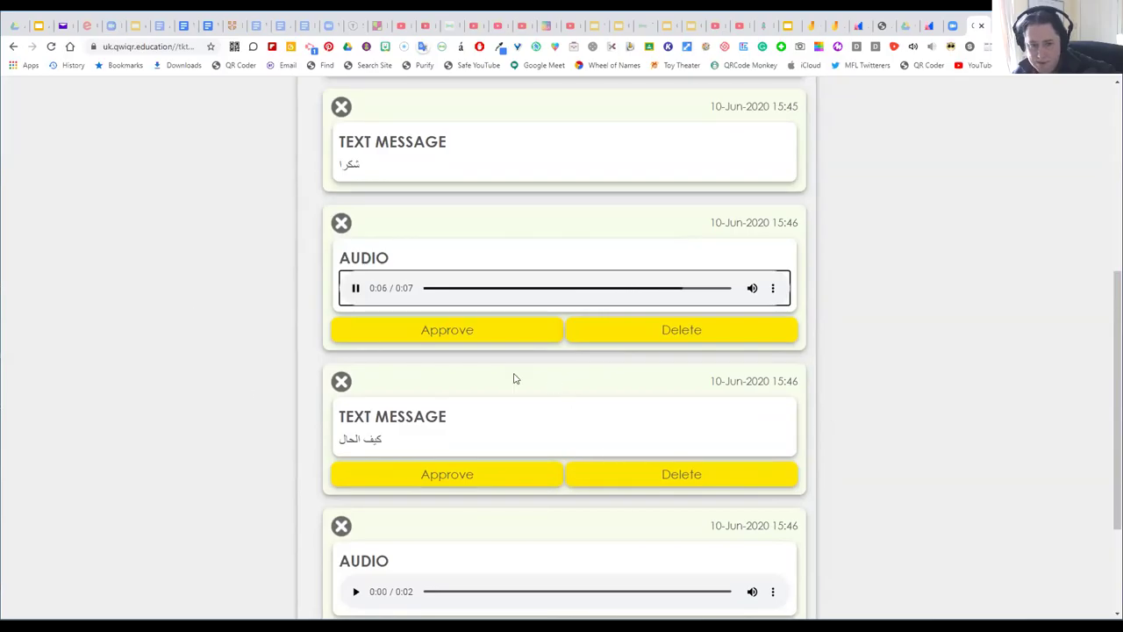
# Approve the 7-second audio response and the text message "كيف الحال", and reload the conversation for new responses.
pyautogui.click(434, 335)
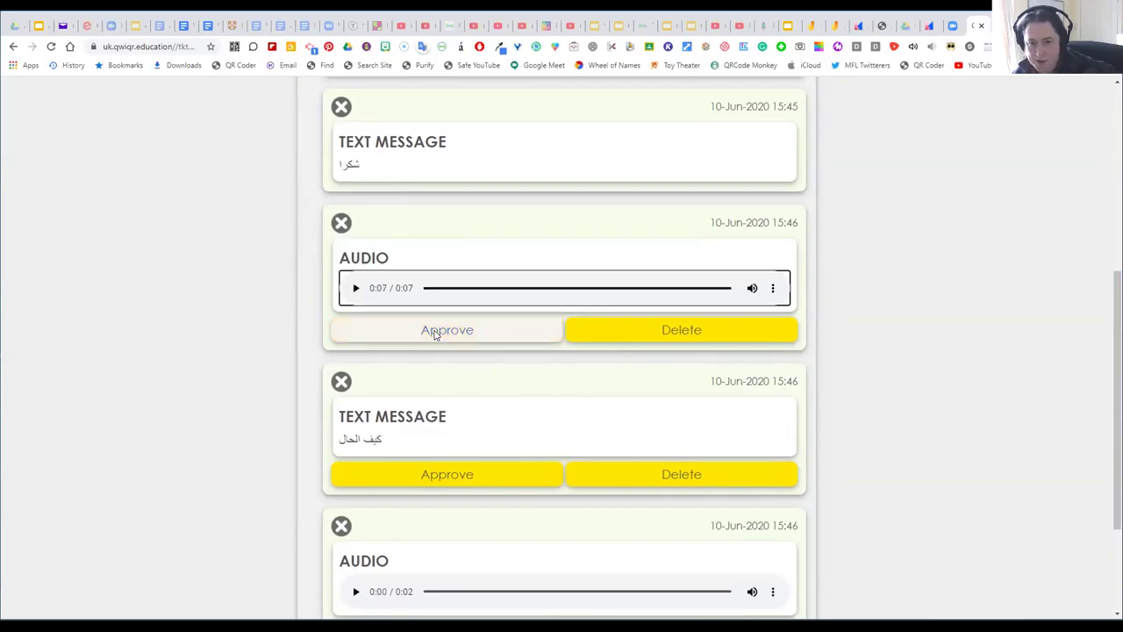
pyautogui.click(461, 480)
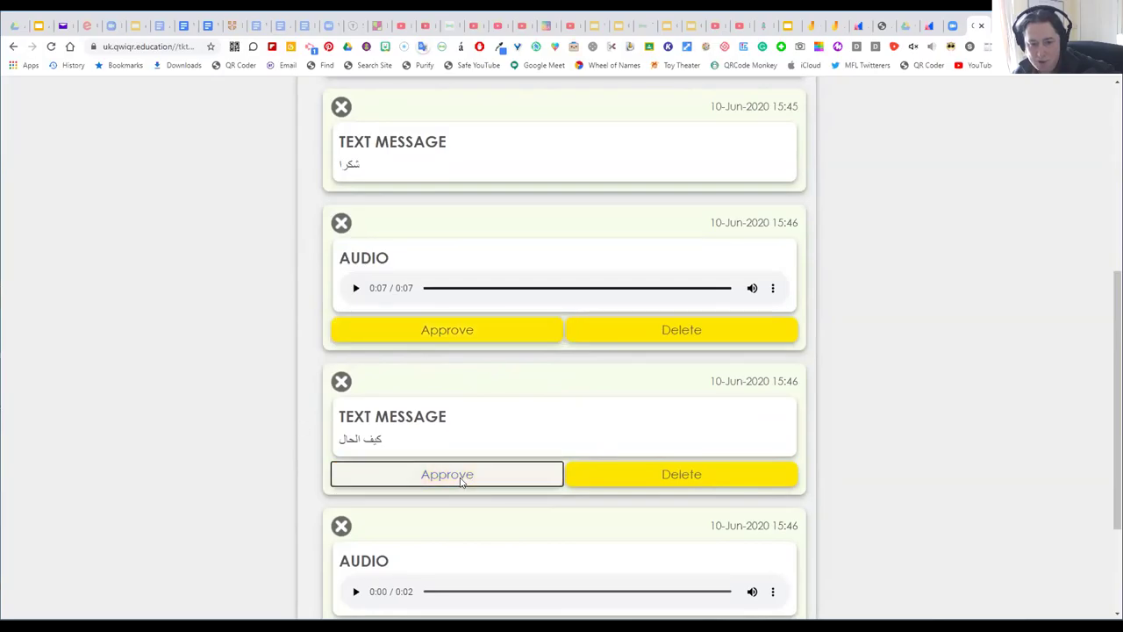
pyautogui.scroll(-2, 155, 418)
pyautogui.click(441, 167)
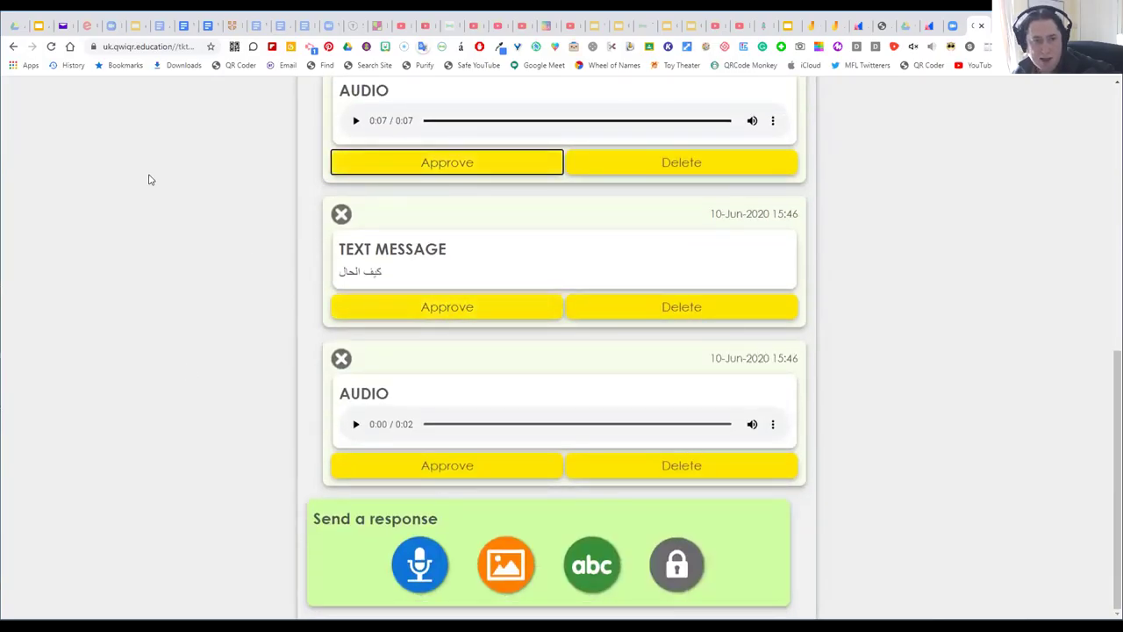
pyautogui.click(143, 47)
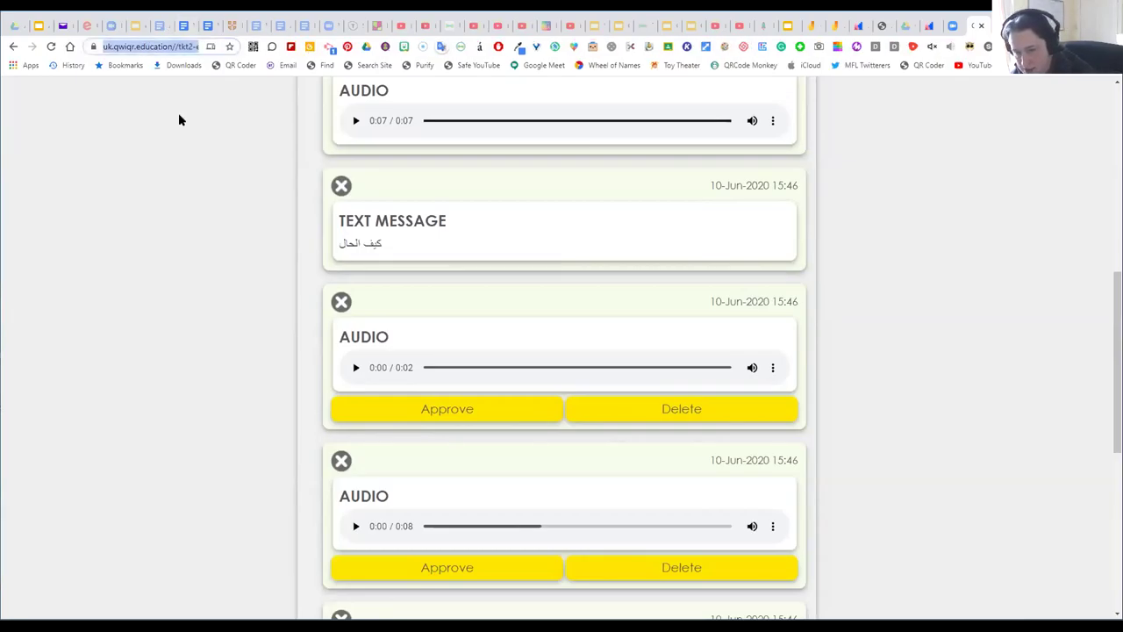
pyautogui.click(883, 576)
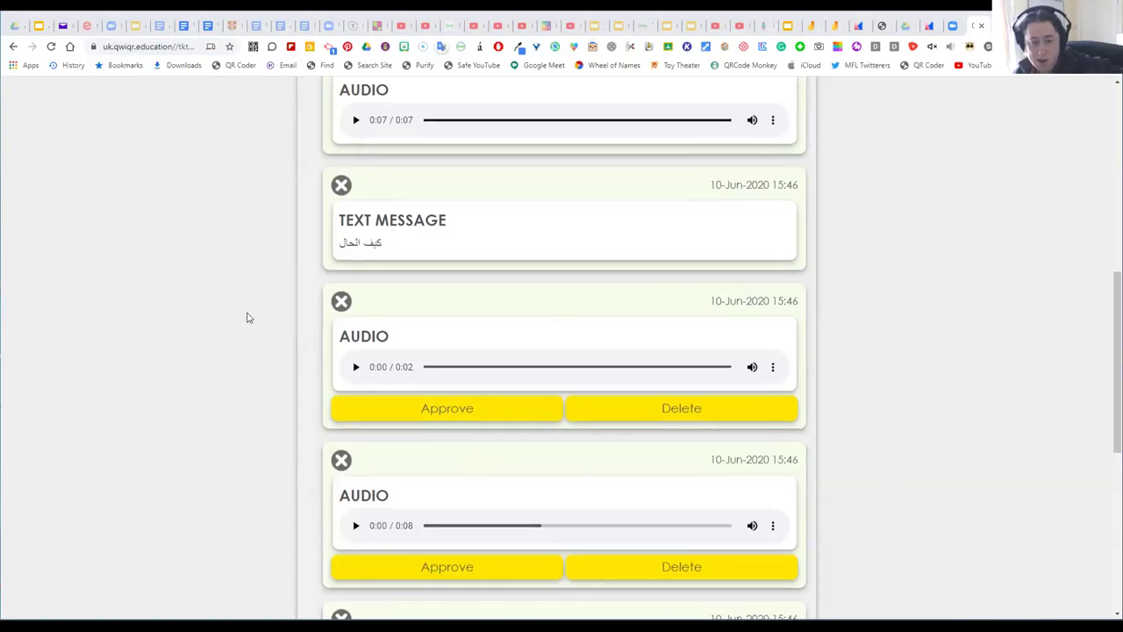
# Play and approve the 2-second audio response, and start playback of the 8-second audio response.
pyautogui.scroll(-1, 248, 318)
pyautogui.click(355, 309)
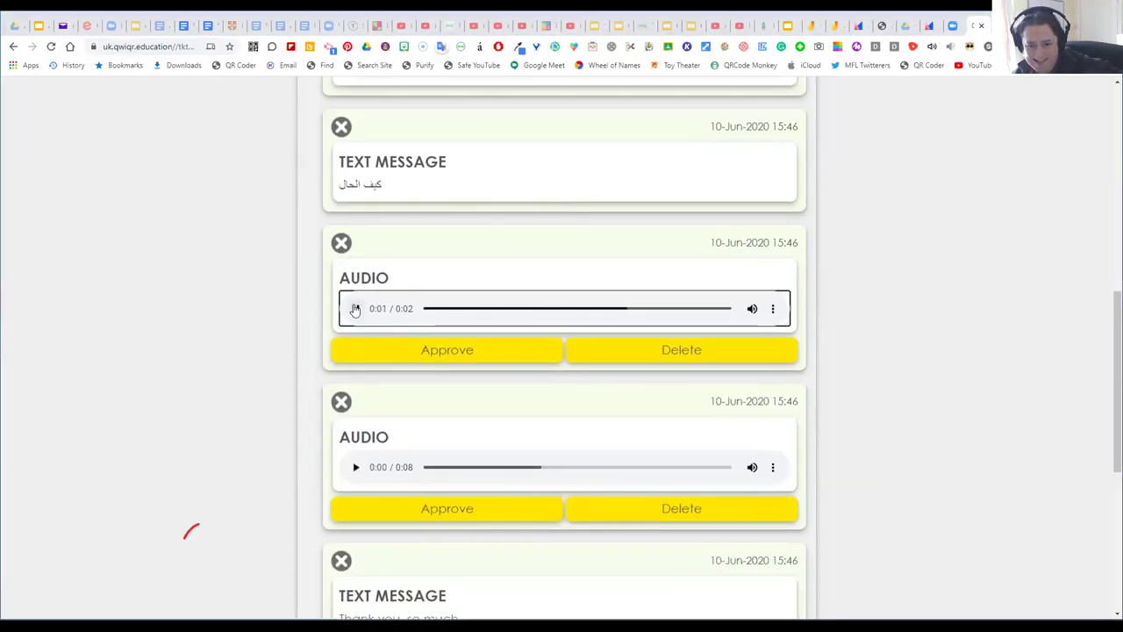
pyautogui.click(441, 352)
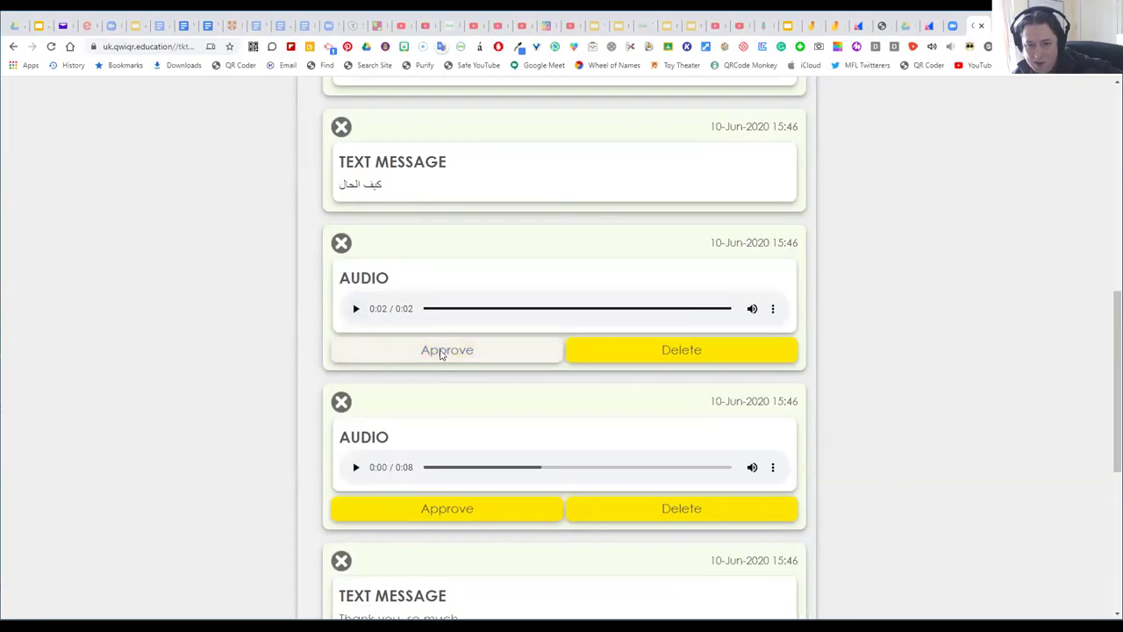
pyautogui.scroll(-2, 182, 337)
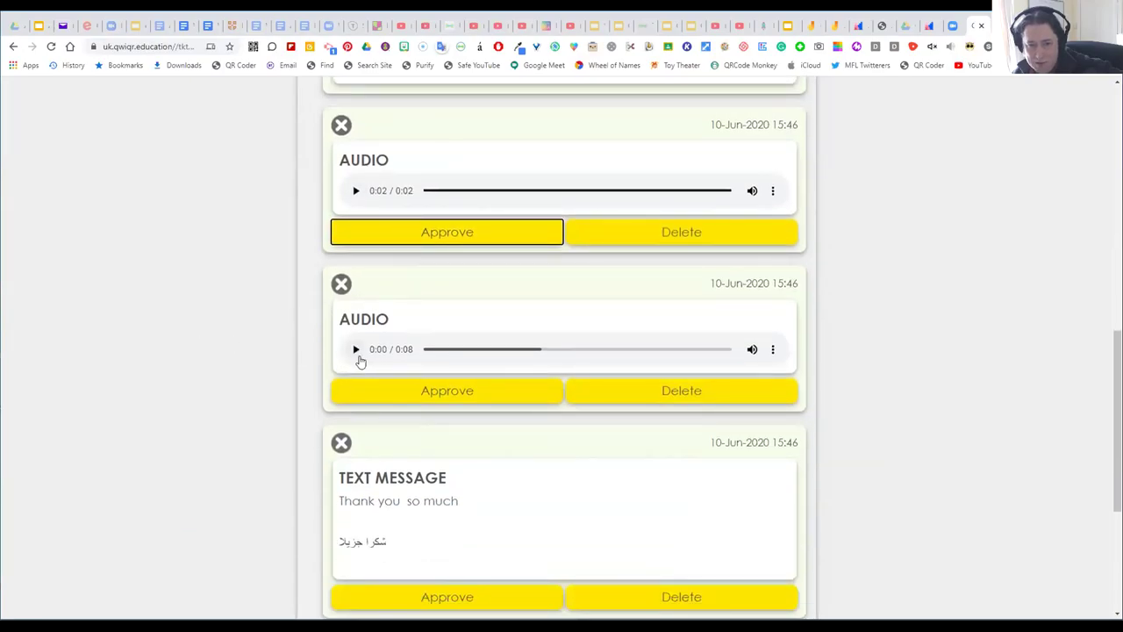
pyautogui.click(355, 349)
pyautogui.click(429, 234)
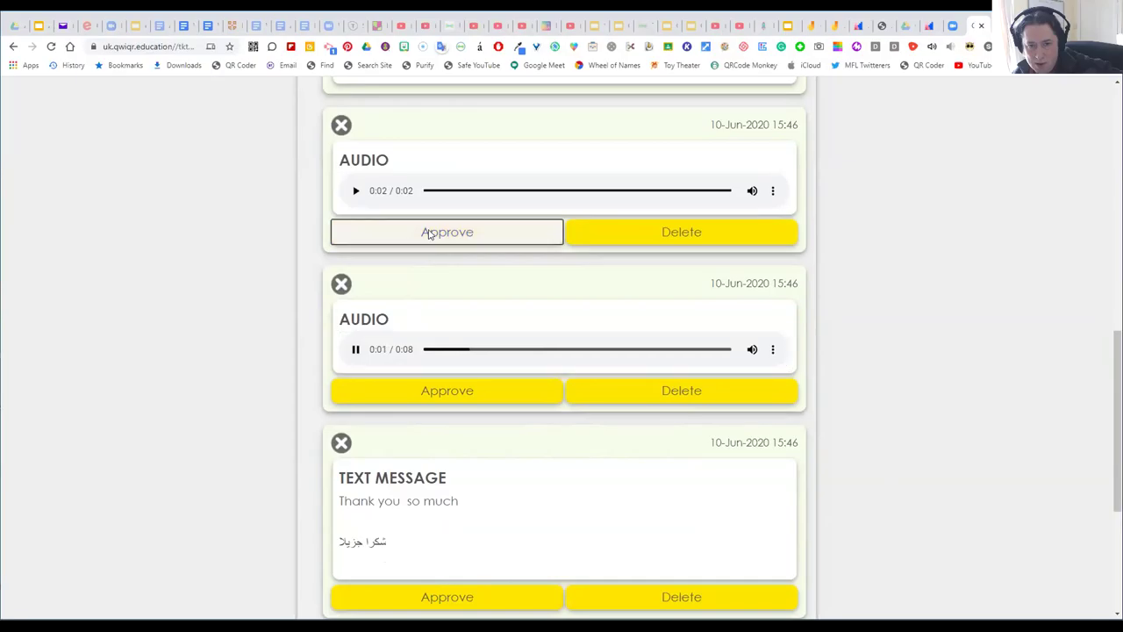
# Approve the 8-second audio response and the text message "Thank you so much شكرا جزيلا".
pyautogui.click(438, 373)
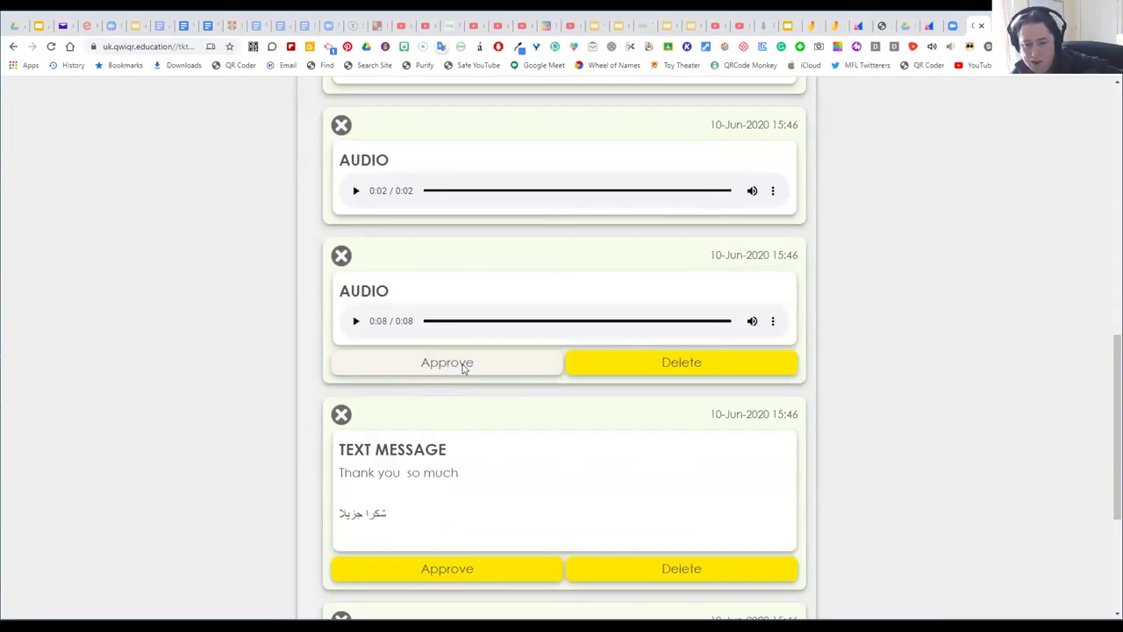
pyautogui.click(459, 369)
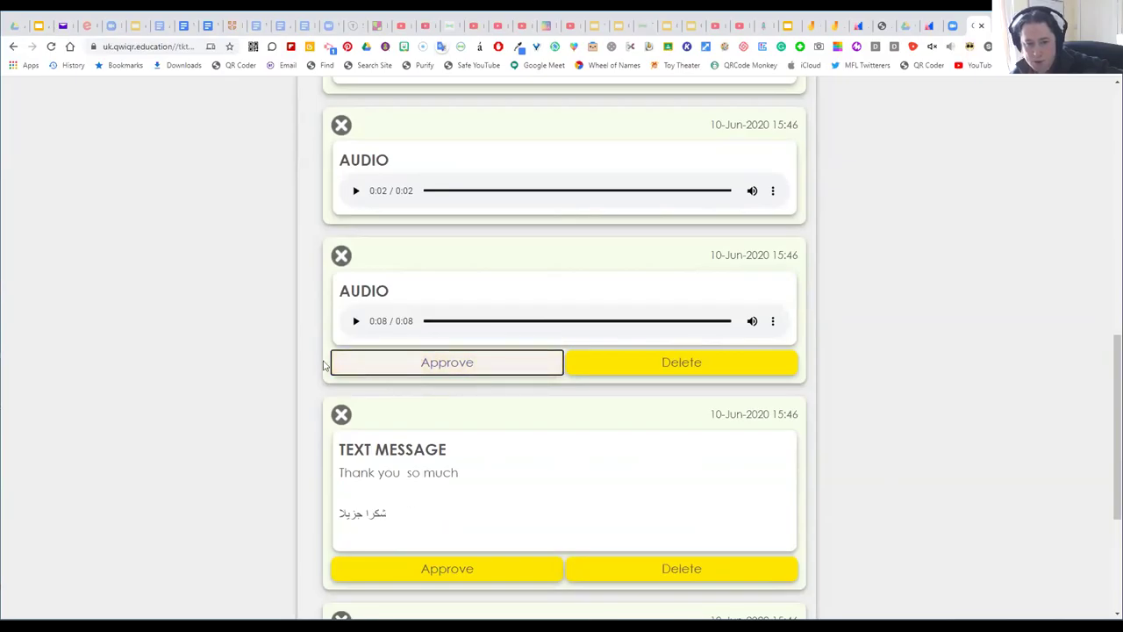
pyautogui.scroll(-2, 180, 346)
pyautogui.click(443, 453)
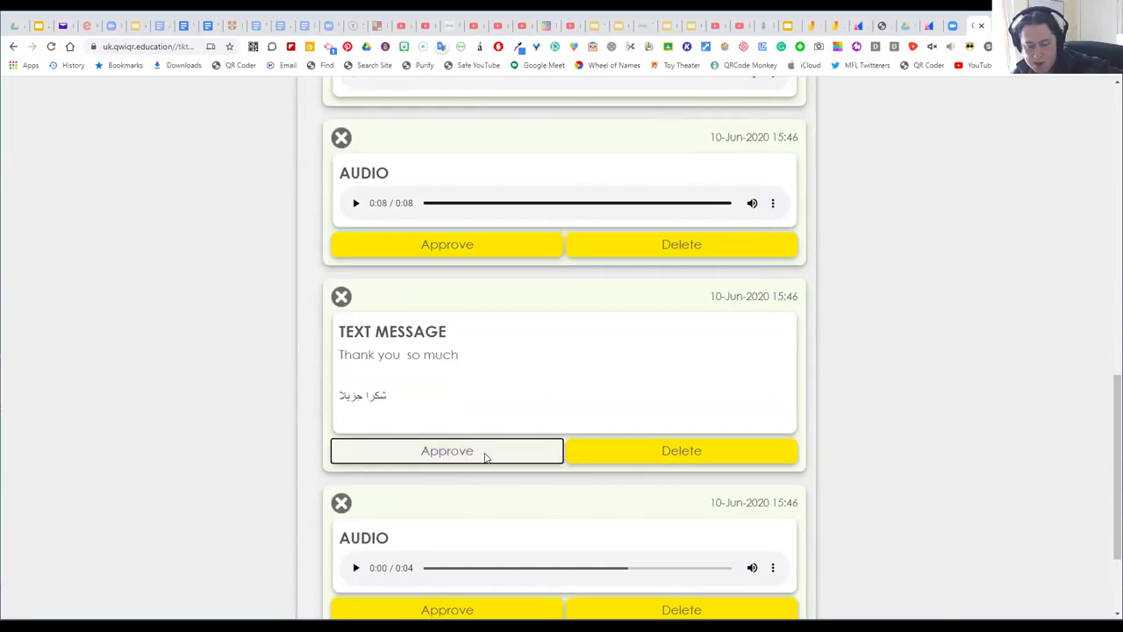
pyautogui.click(442, 245)
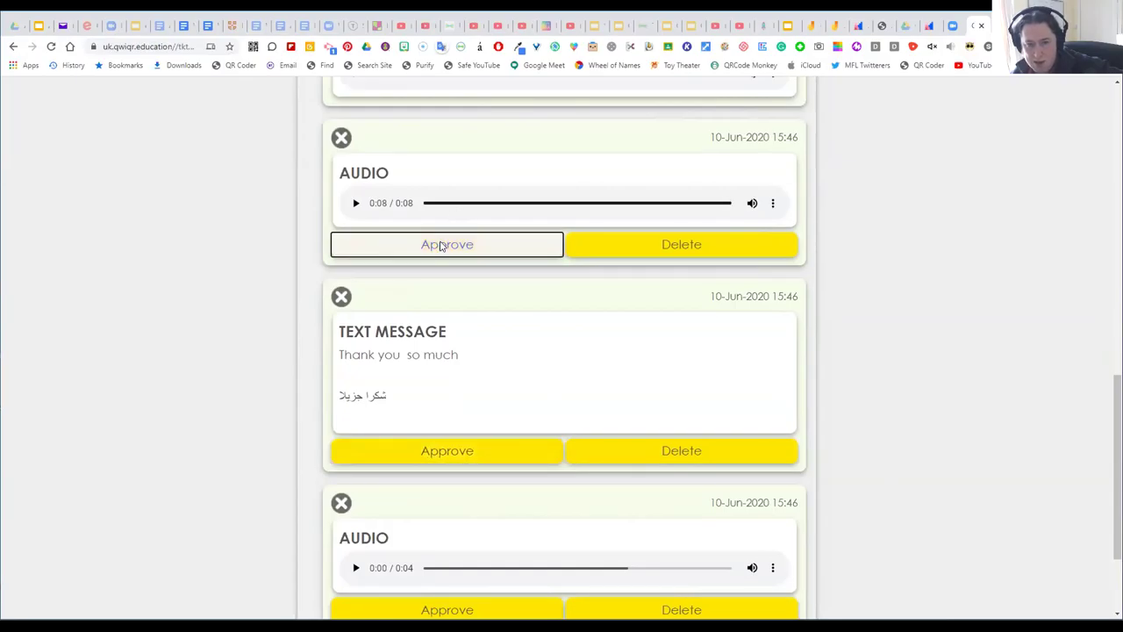
# Approve the 4-second audio response at the end of the conversation.
pyautogui.scroll(-3, 166, 316)
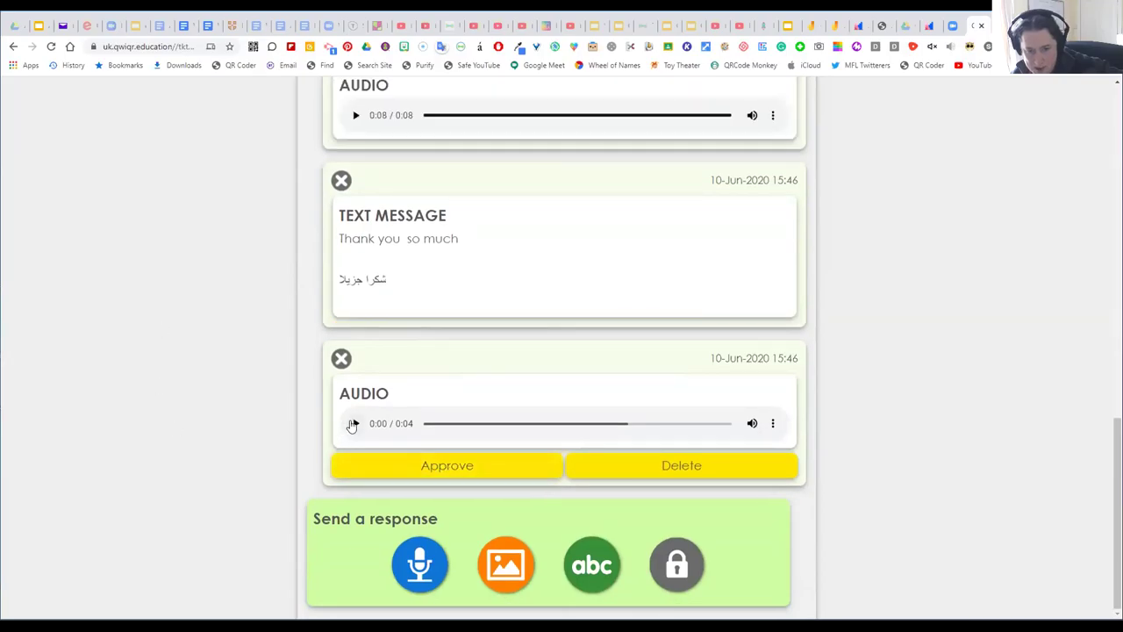
pyautogui.click(421, 471)
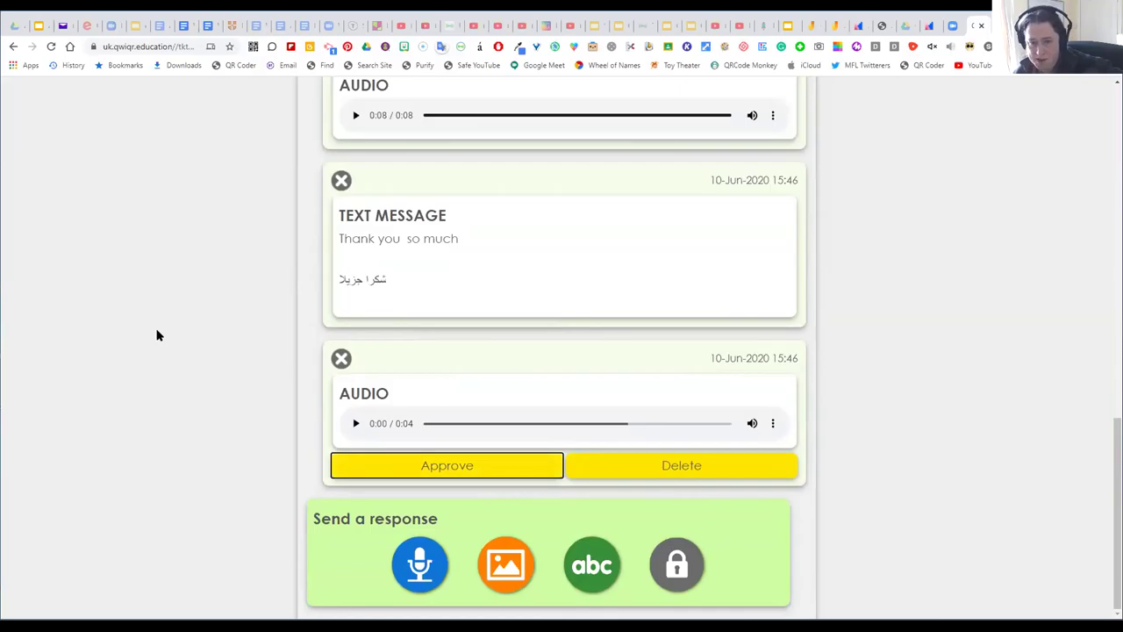
pyautogui.scroll(10, 158, 335)
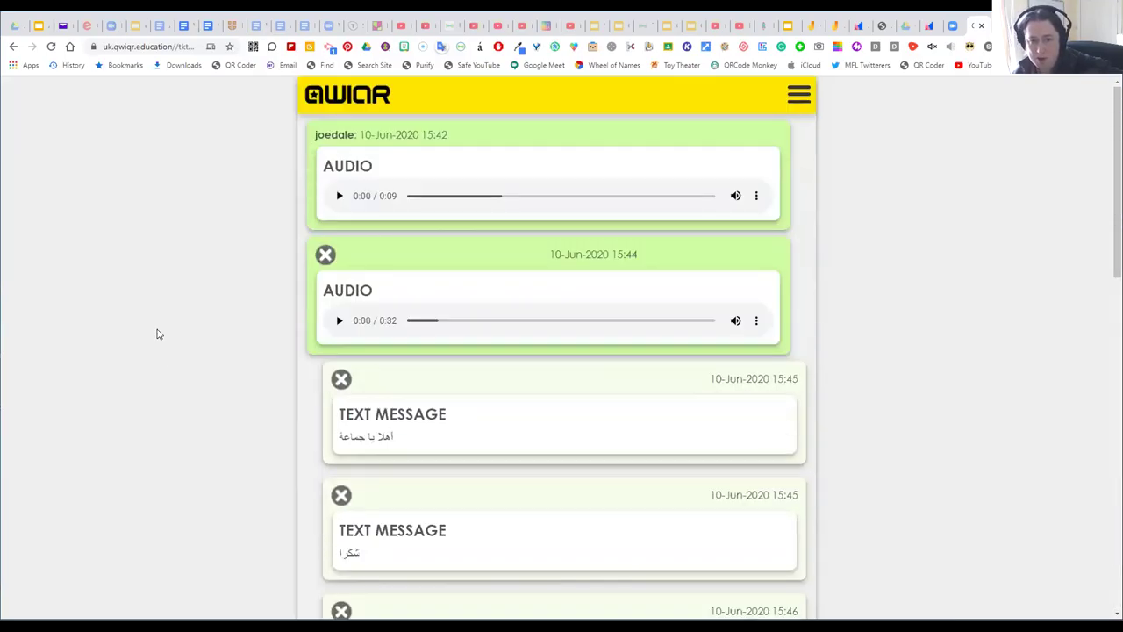
pyautogui.scroll(-10, 158, 334)
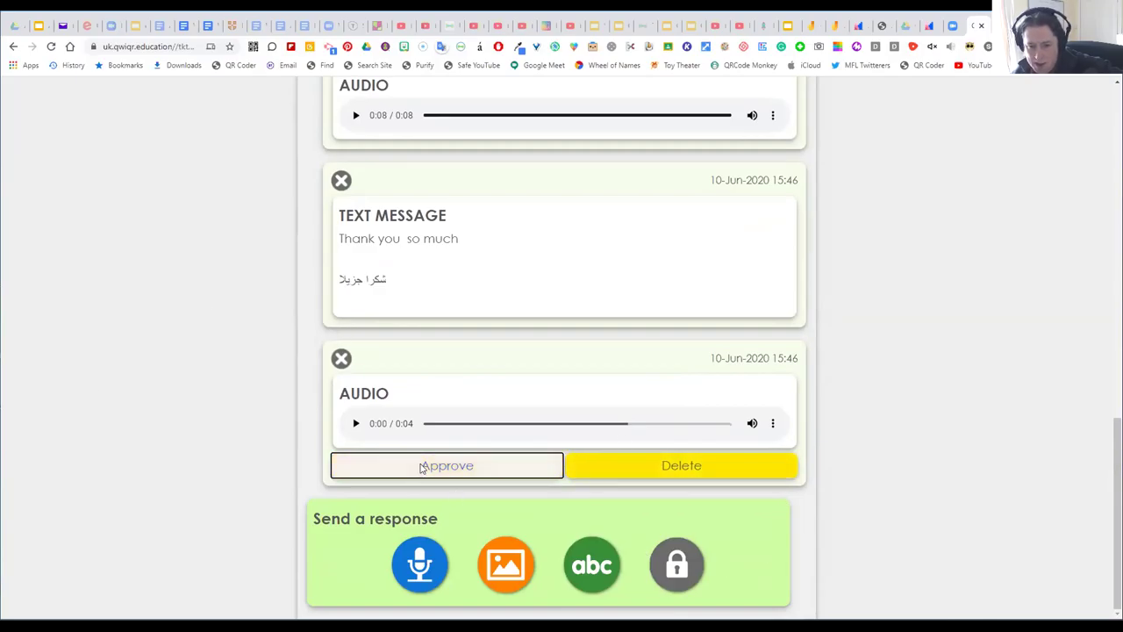
pyautogui.click(488, 475)
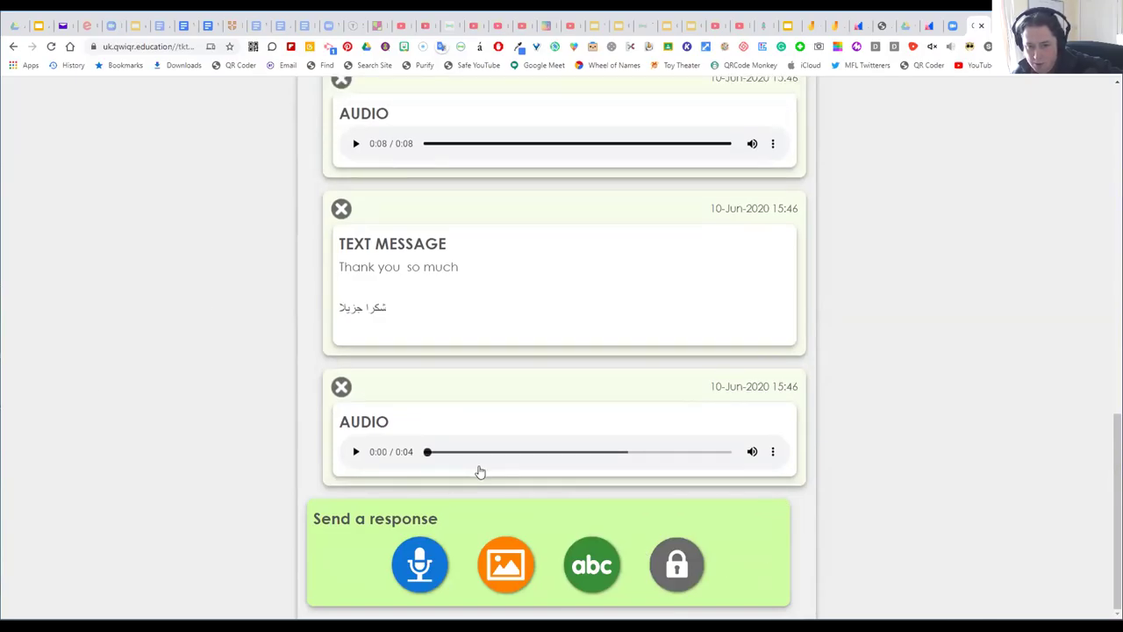
# Lock the conversation to stop others from leaving further responses.
pyautogui.click(676, 570)
pyautogui.scroll(-2, 739, 534)
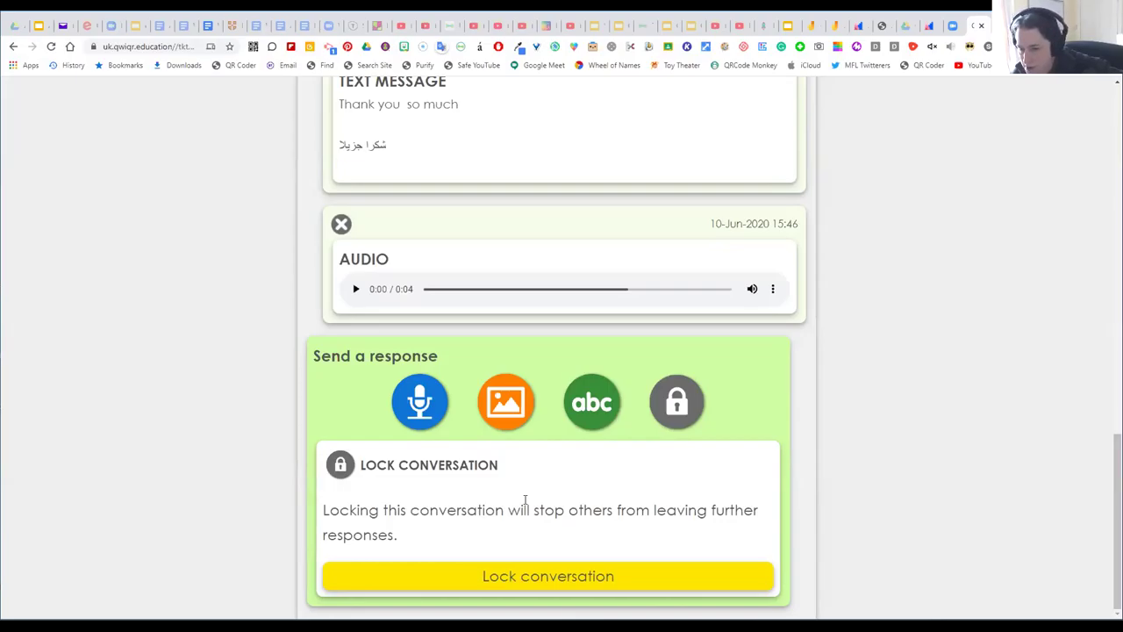
pyautogui.click(568, 577)
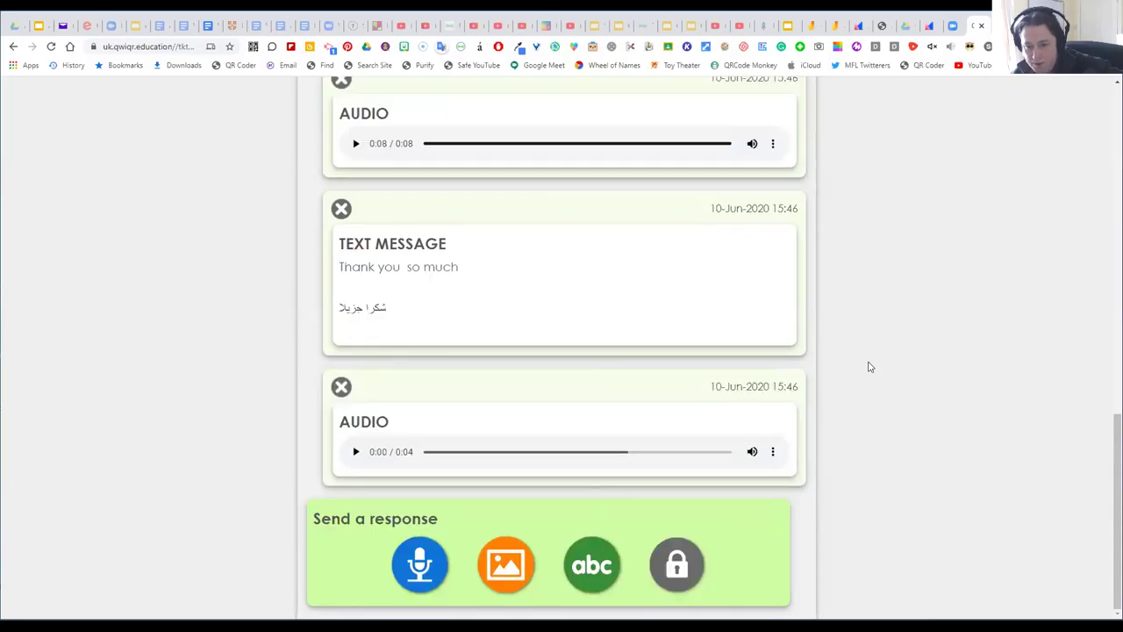
# Switch to the Google Slides deck and present it from the slide "QWIQR Conversations for remote speaking practice".
pyautogui.scroll(8, 868, 367)
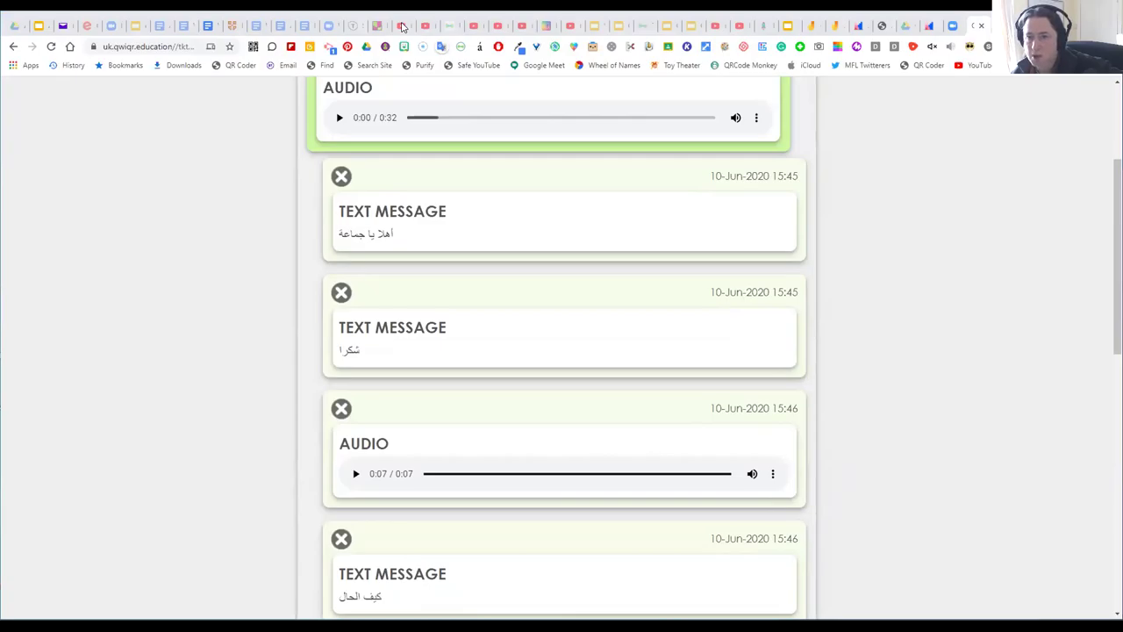
pyautogui.click(786, 25)
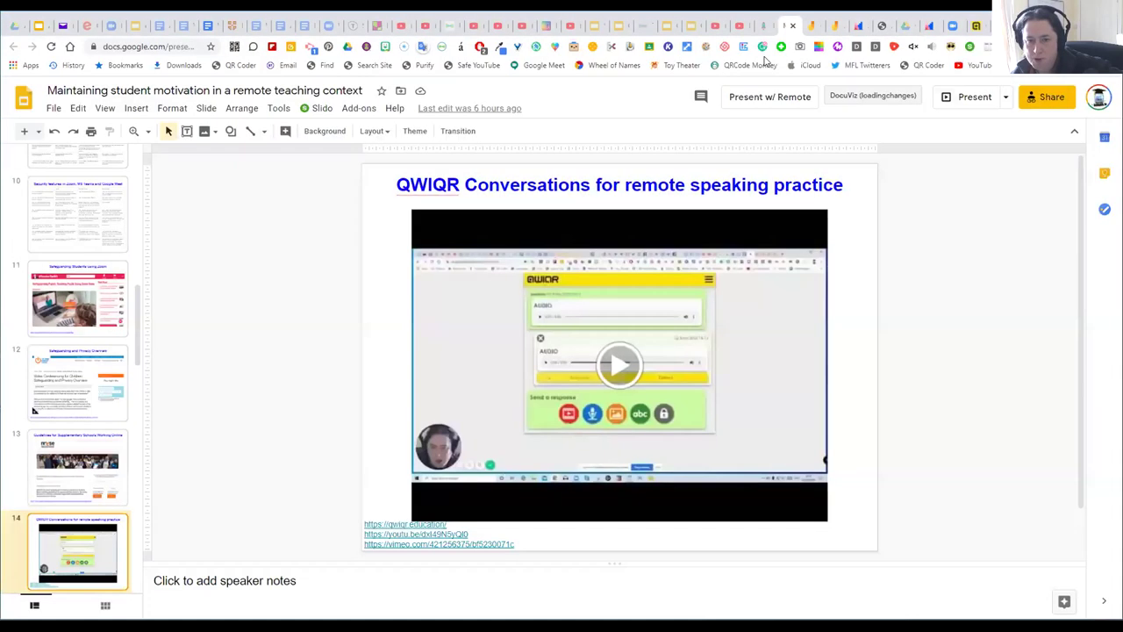
pyautogui.click(971, 99)
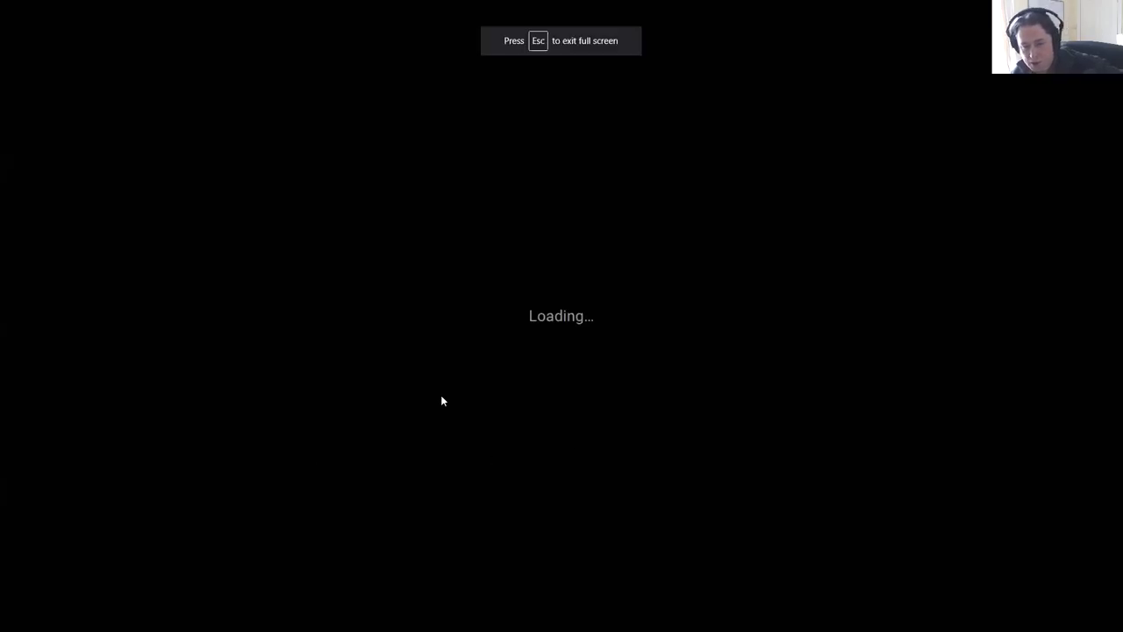
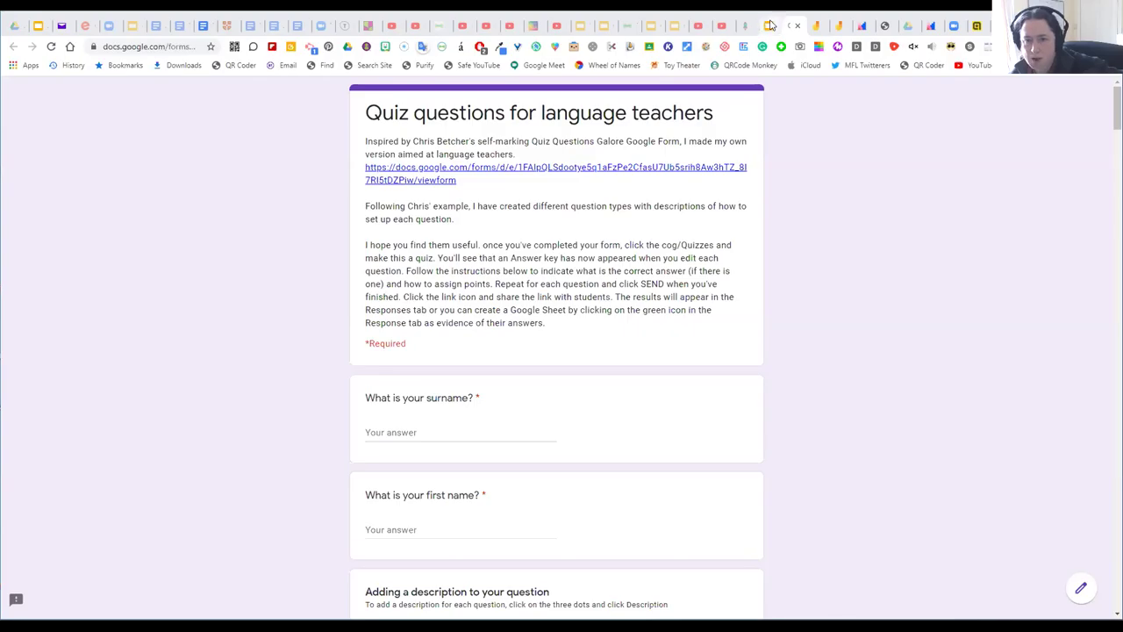
# Return to the running presentation, show the previous slide "Speaking homework and exam revision" in full screen, and end the slideshow.
pyautogui.click(761, 24)
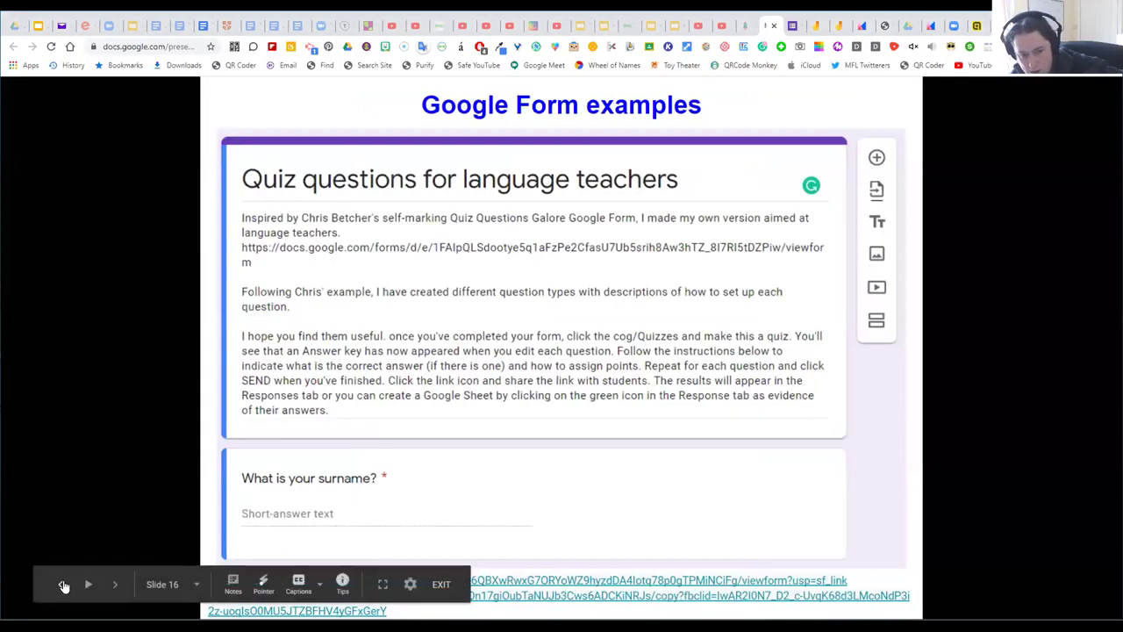
pyautogui.click(60, 584)
pyautogui.hotkey('ctrl', 'shift', 'f')
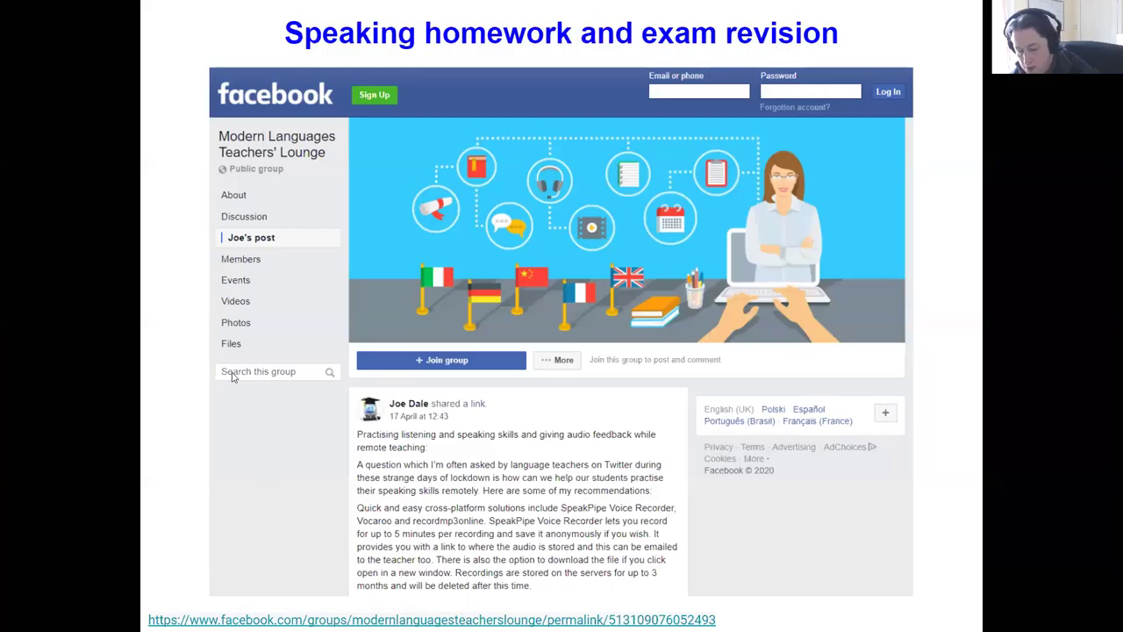
pyautogui.press('Escape')
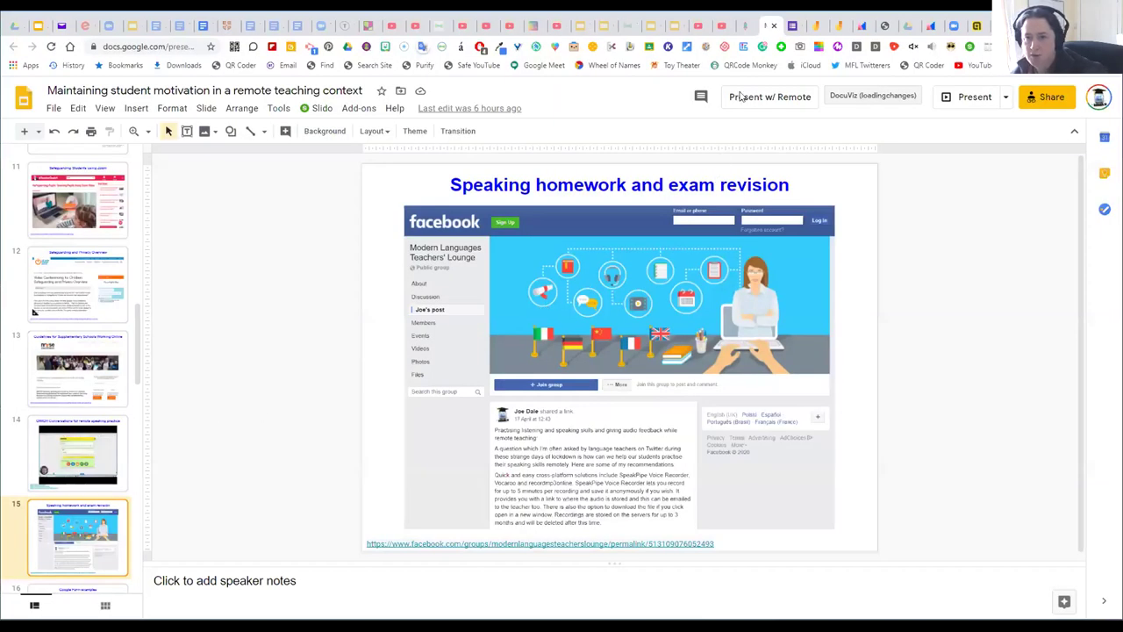
# Switch to the Google Form "Quiz questions for language teachers" and examine its introduction, name fields and first question.
pyautogui.click(793, 26)
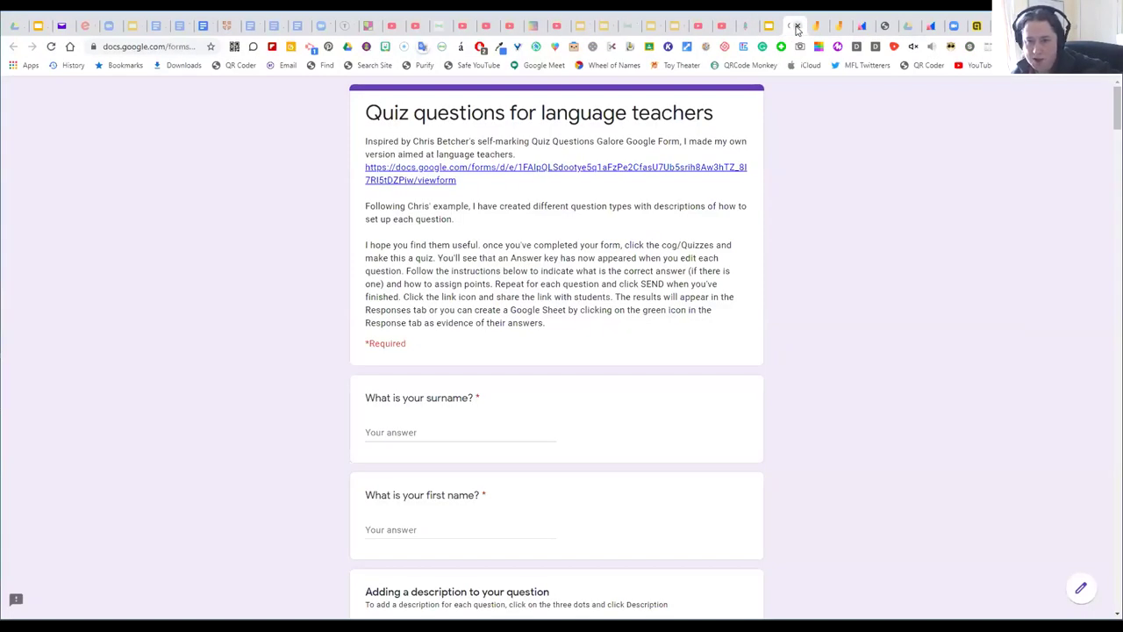
pyautogui.scroll(-3, 282, 297)
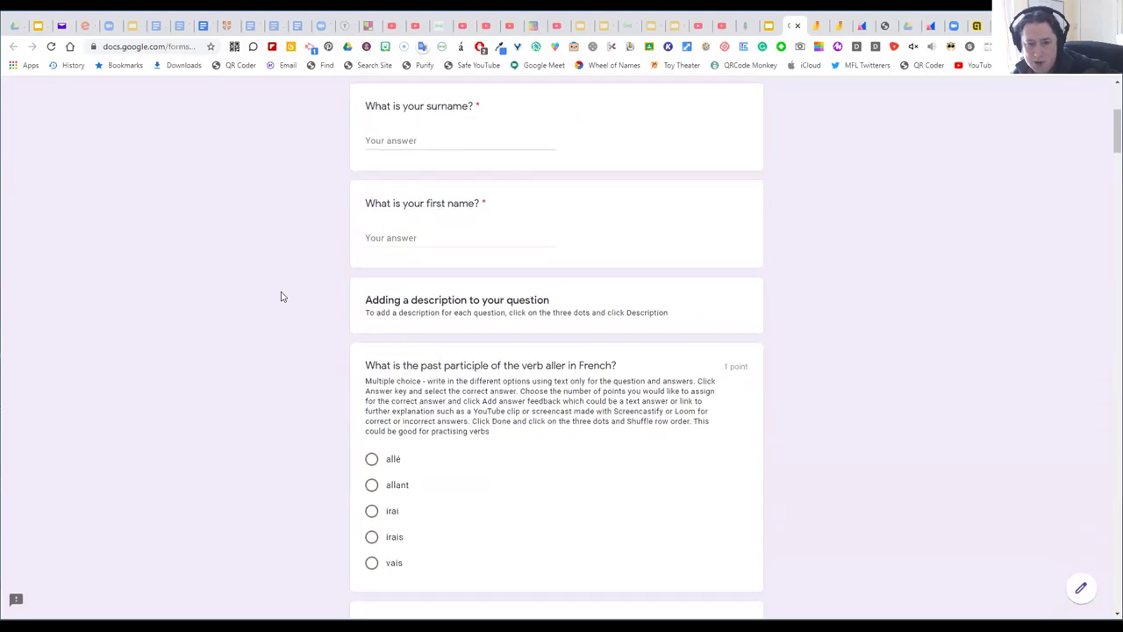
pyautogui.scroll(1, 280, 297)
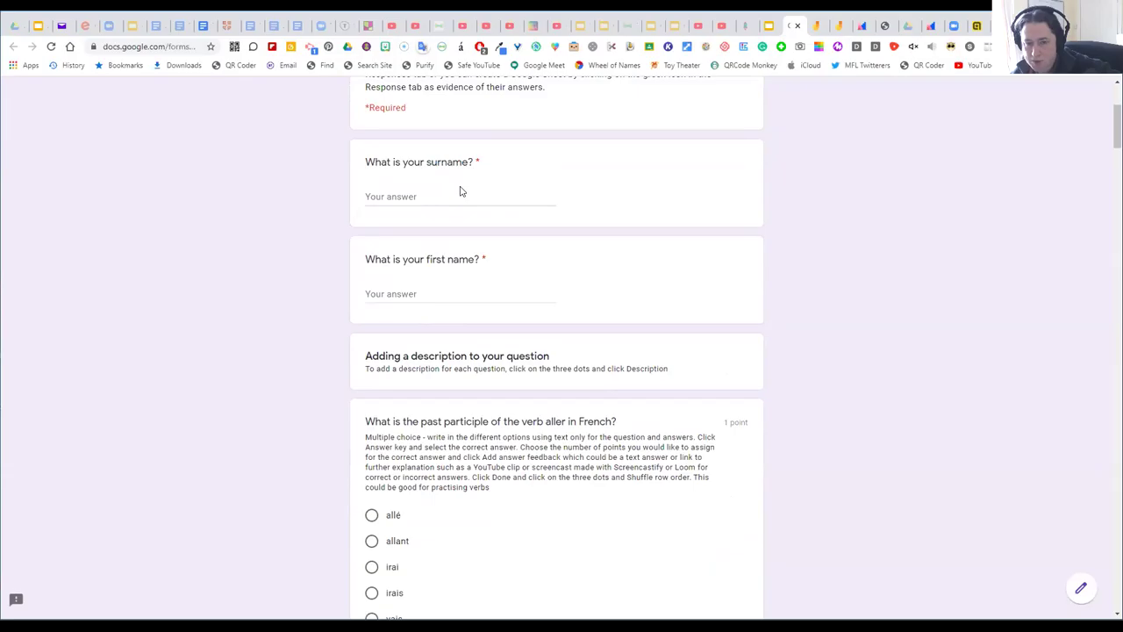
pyautogui.scroll(2, 461, 191)
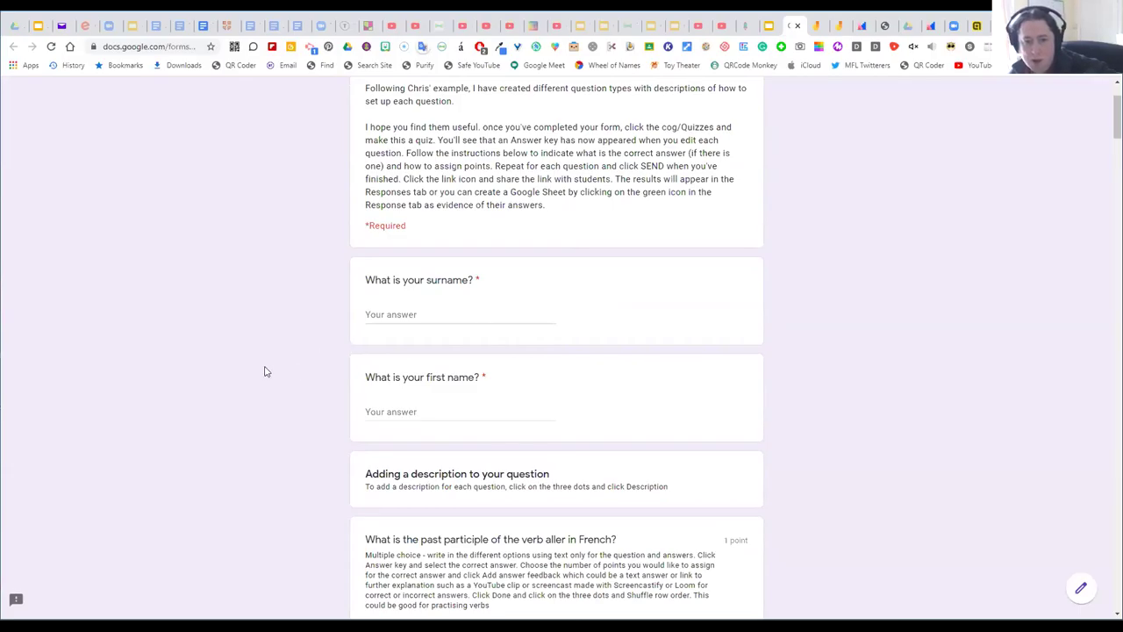
pyautogui.scroll(-4, 265, 371)
pyautogui.scroll(1, 266, 371)
pyautogui.scroll(4, 266, 372)
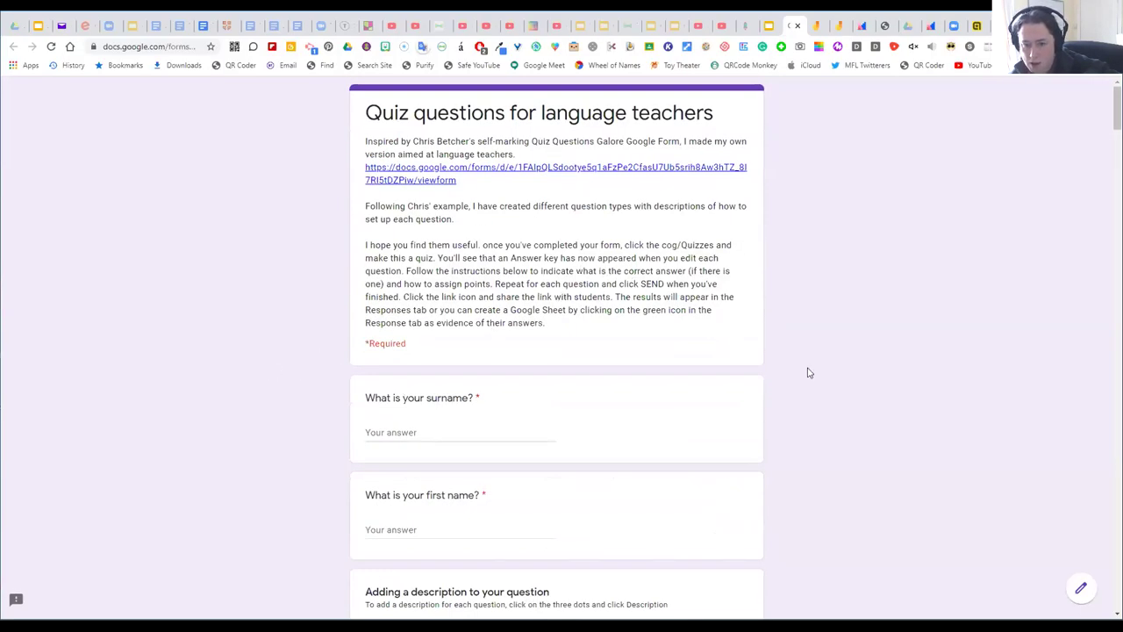
pyautogui.moveTo(1117, 107)
pyautogui.mouseDown()
pyautogui.moveTo(1117, 161)
pyautogui.moveTo(1117, 106)
pyautogui.mouseUp()
# Answer the question about the past participle of the verb aller in French with "allé".
pyautogui.scroll(-3, 293, 379)
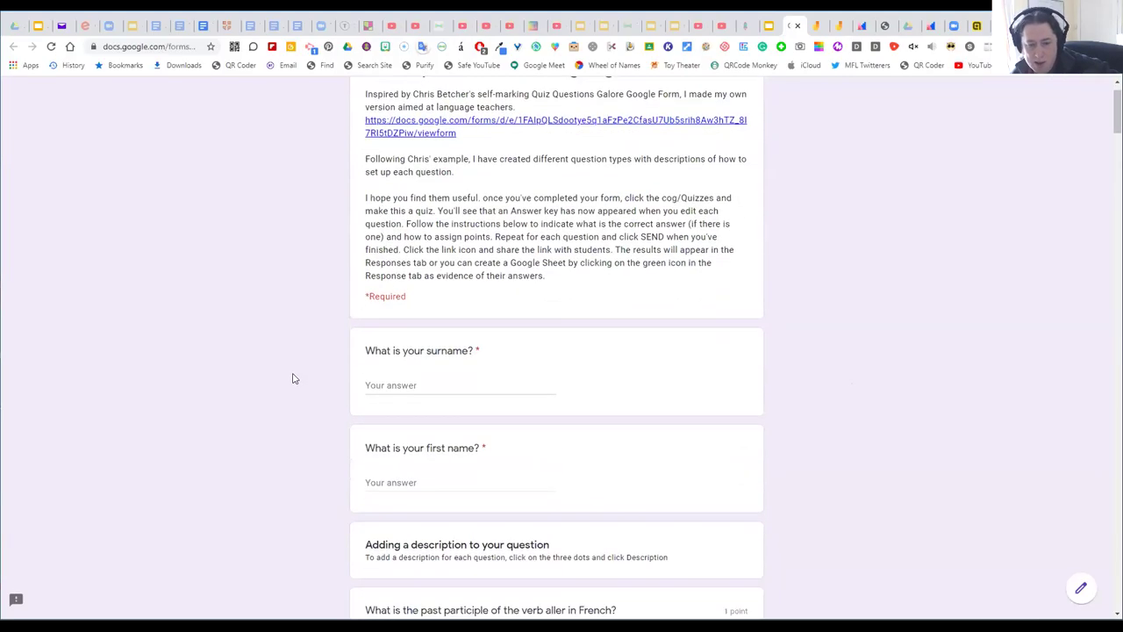
pyautogui.scroll(-2, 293, 378)
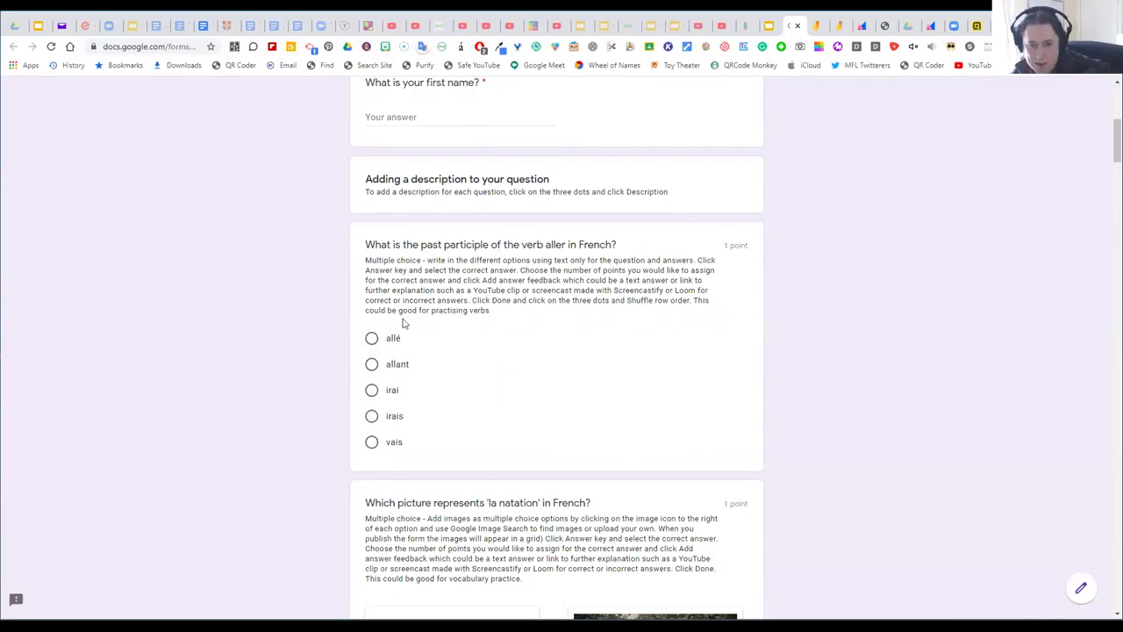
pyautogui.click(372, 338)
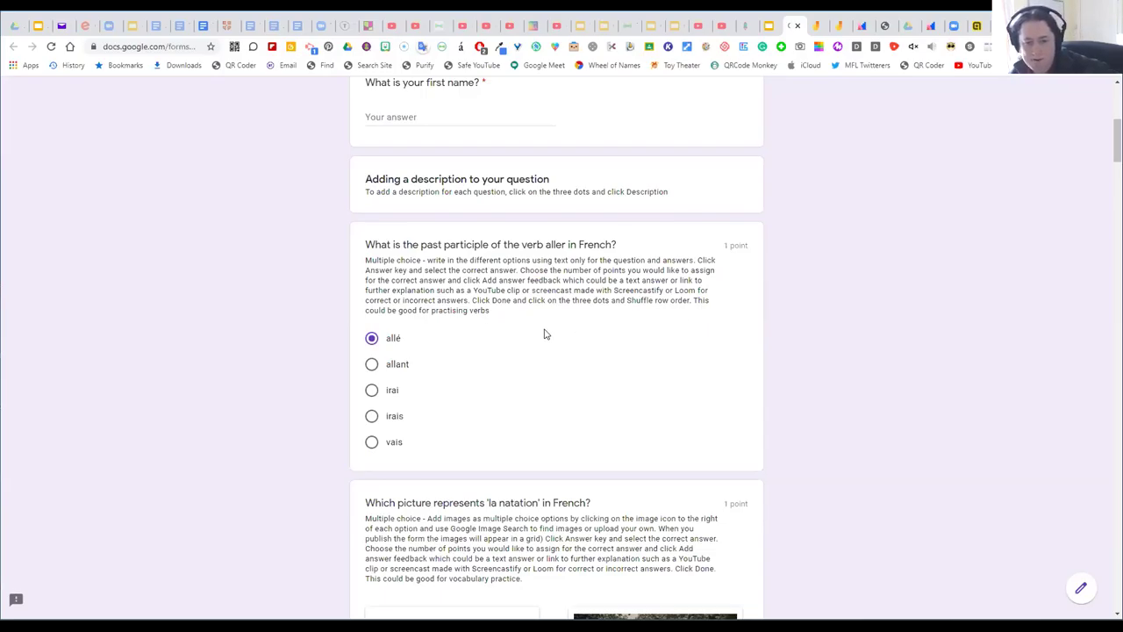
# Answer the question about which picture represents 'la natation' in French with picture A, the swimmer.
pyautogui.scroll(-3, 543, 333)
pyautogui.scroll(-1, 544, 333)
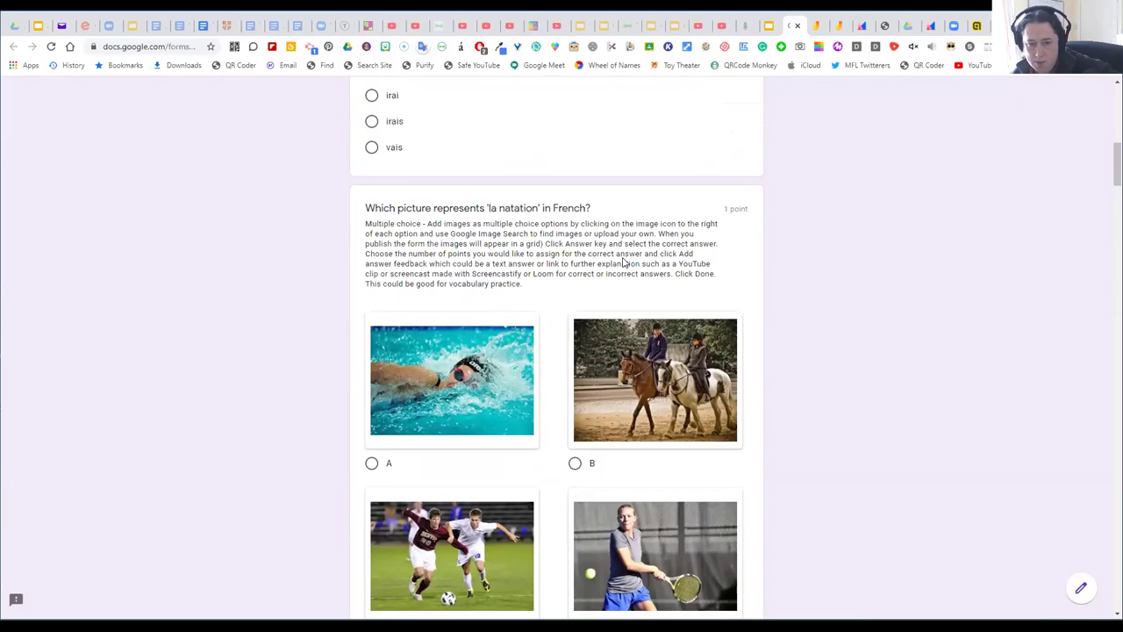
pyautogui.scroll(-2, 625, 262)
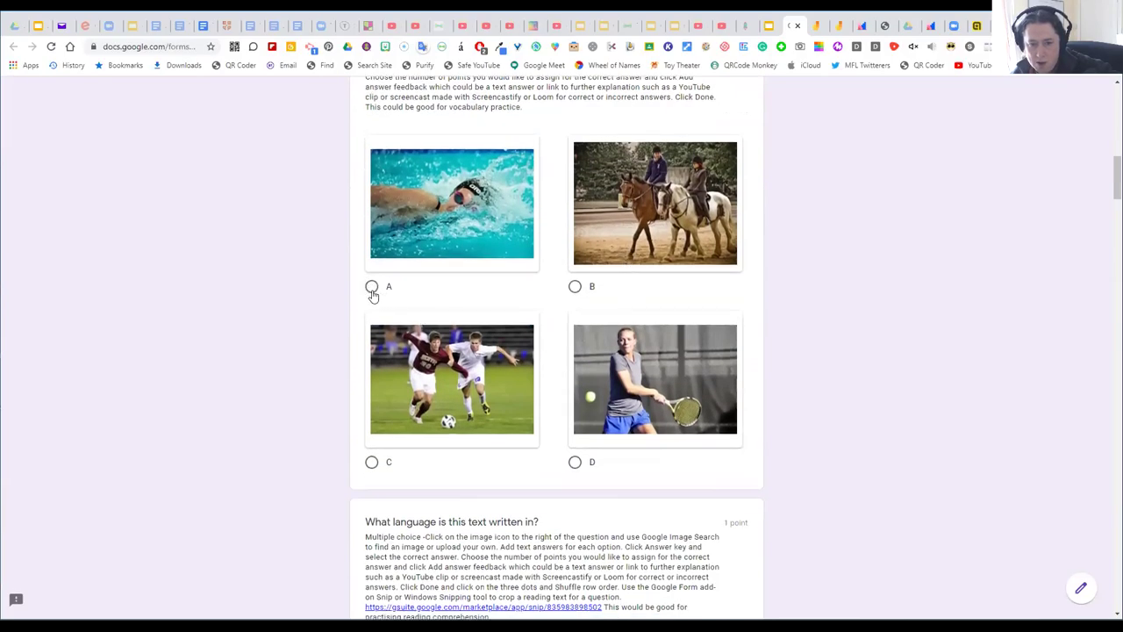
pyautogui.click(372, 287)
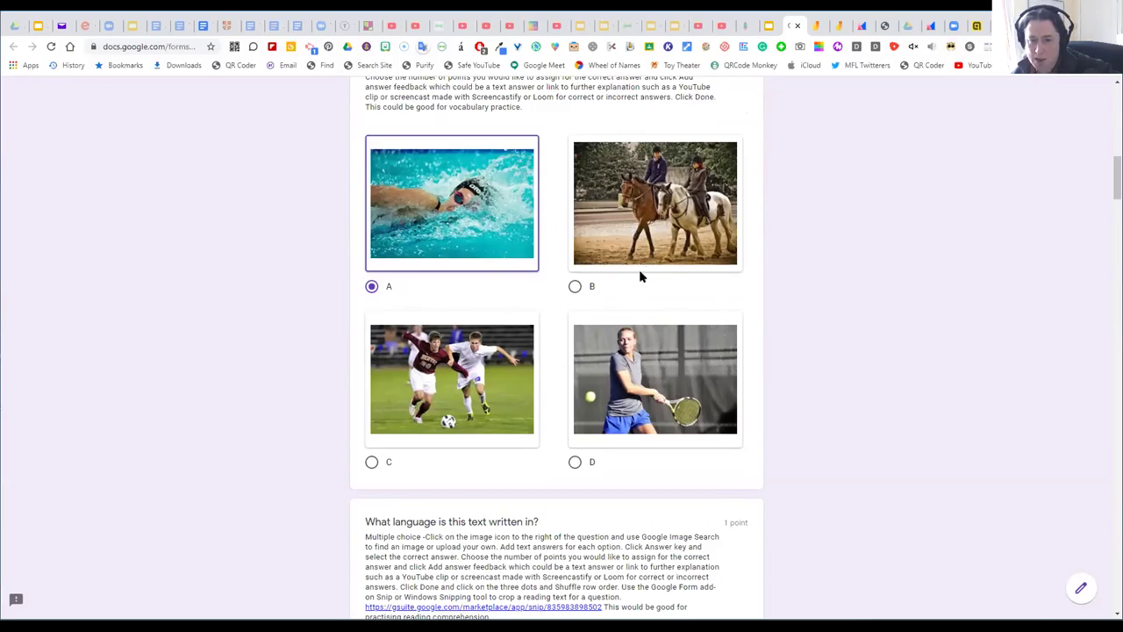
# Examine the quiz questions on the text's language, the person's feelings, images in Google Forms and the pronunciation of answer 1.
pyautogui.scroll(-4, 541, 295)
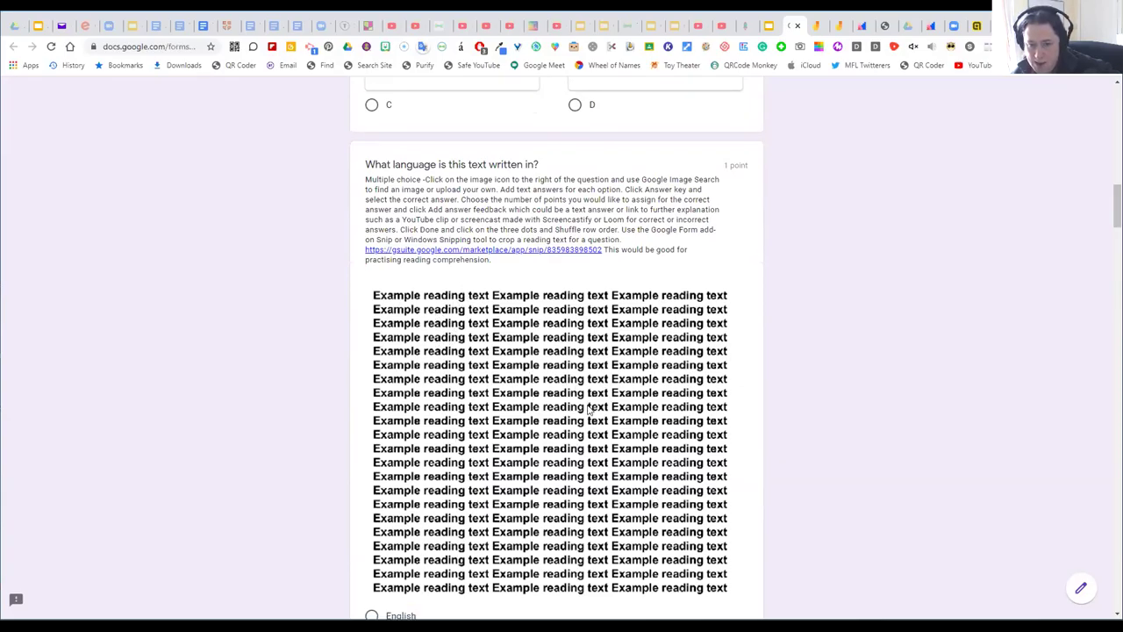
pyautogui.scroll(-2, 562, 439)
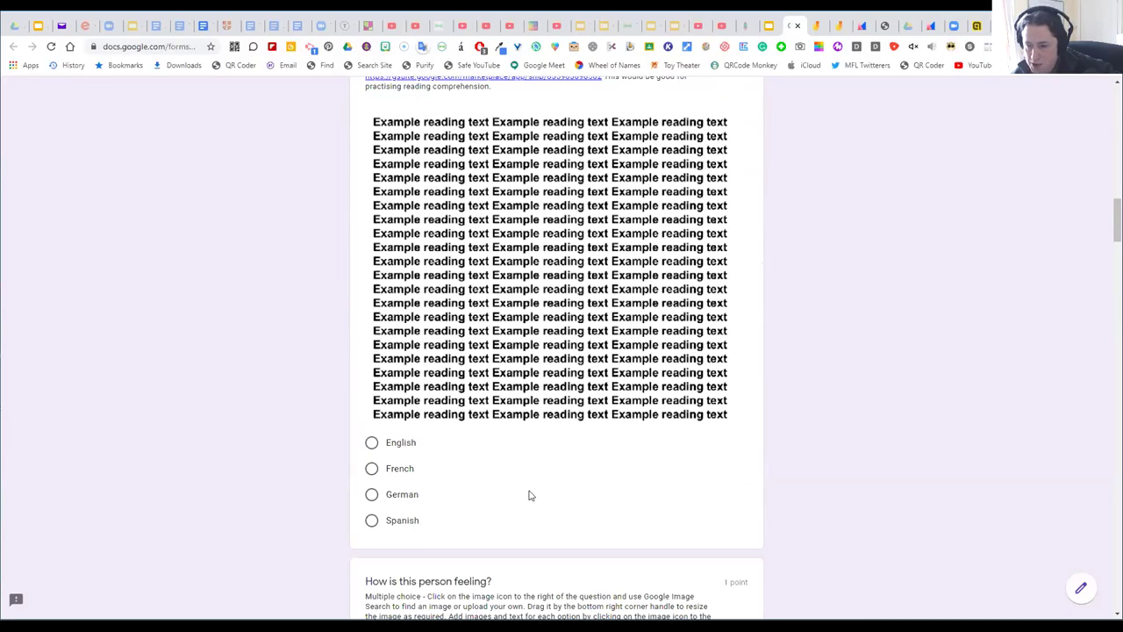
pyautogui.scroll(1, 568, 392)
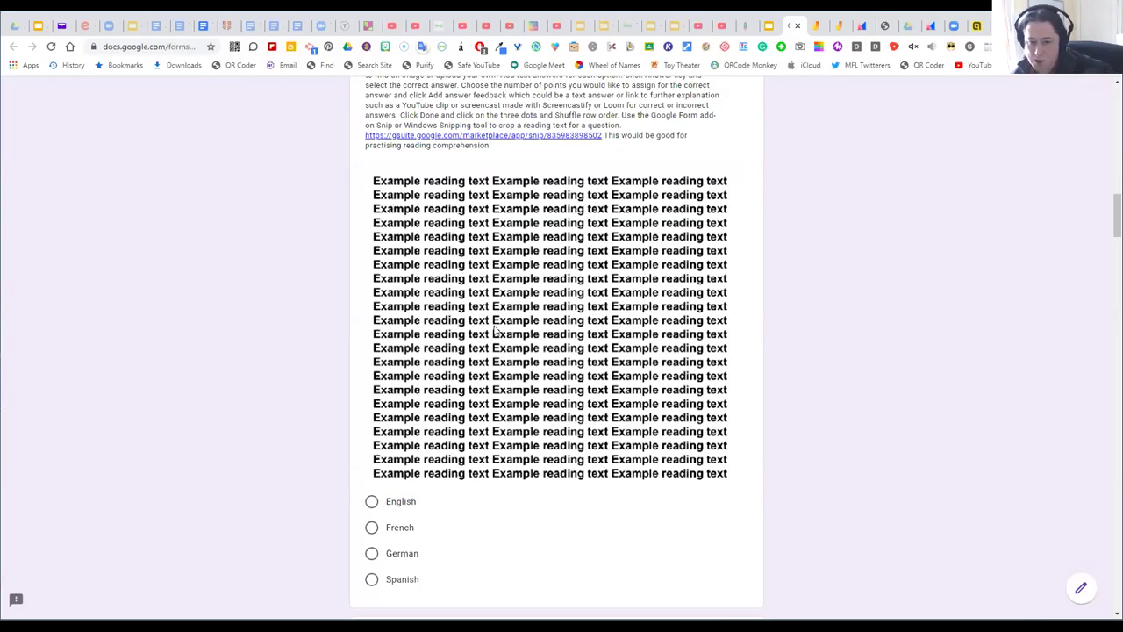
pyautogui.scroll(-4, 598, 341)
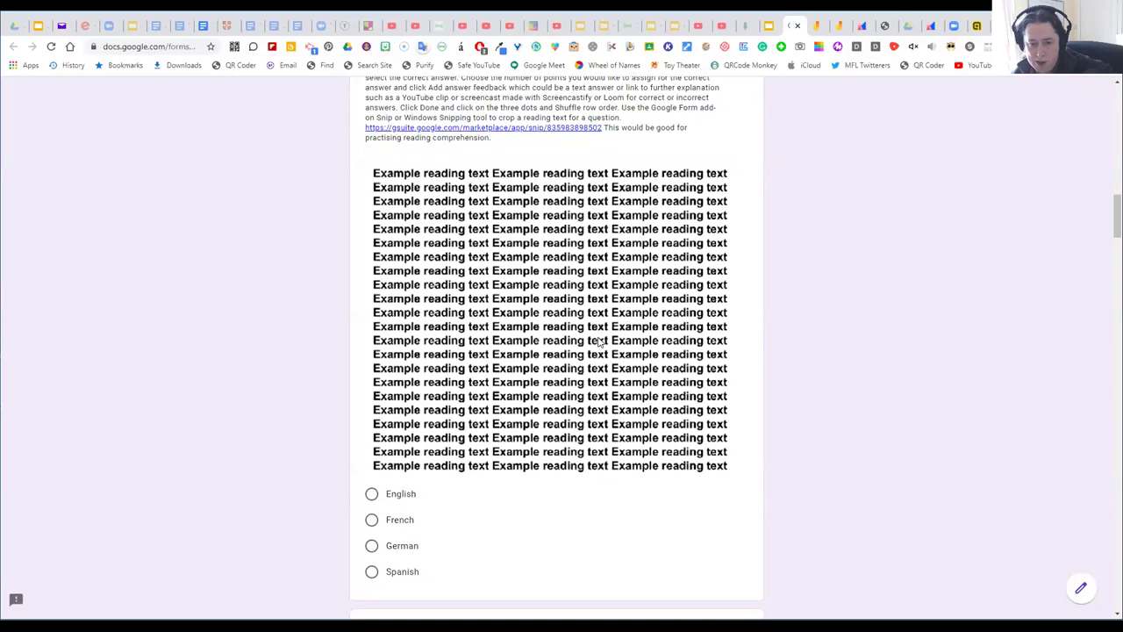
pyautogui.scroll(-2, 600, 342)
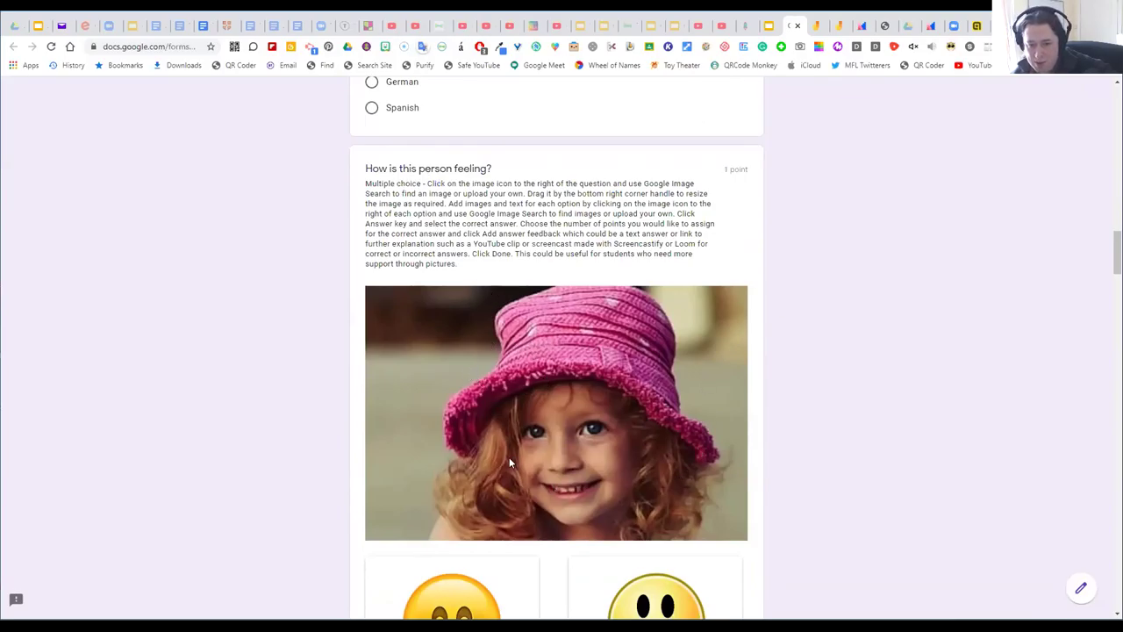
pyautogui.scroll(-2, 558, 392)
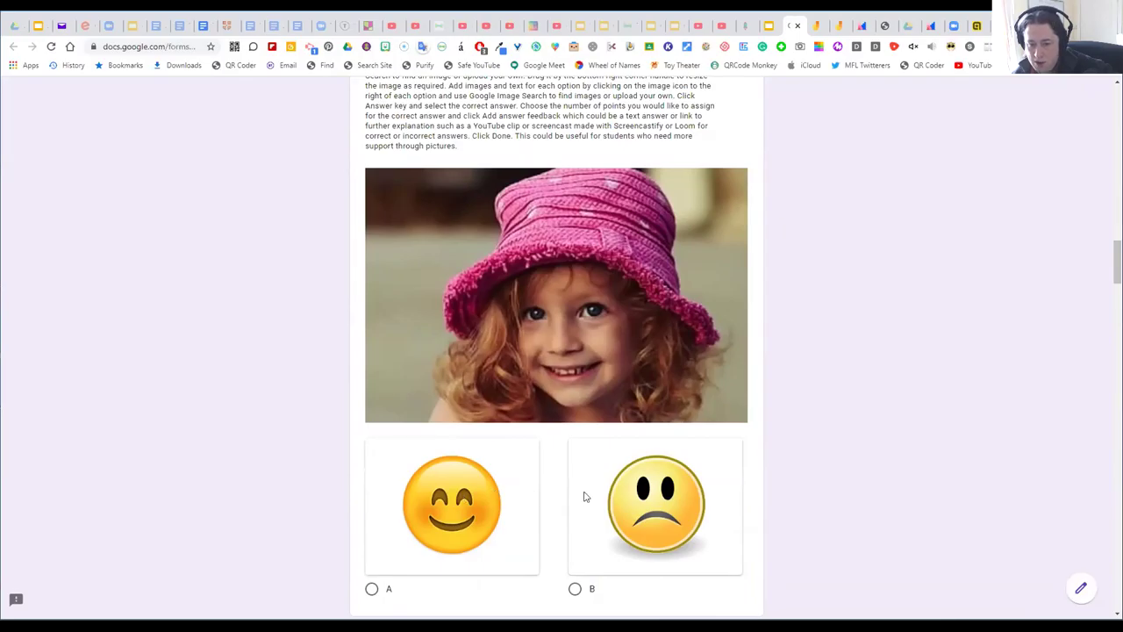
pyautogui.scroll(-1, 628, 503)
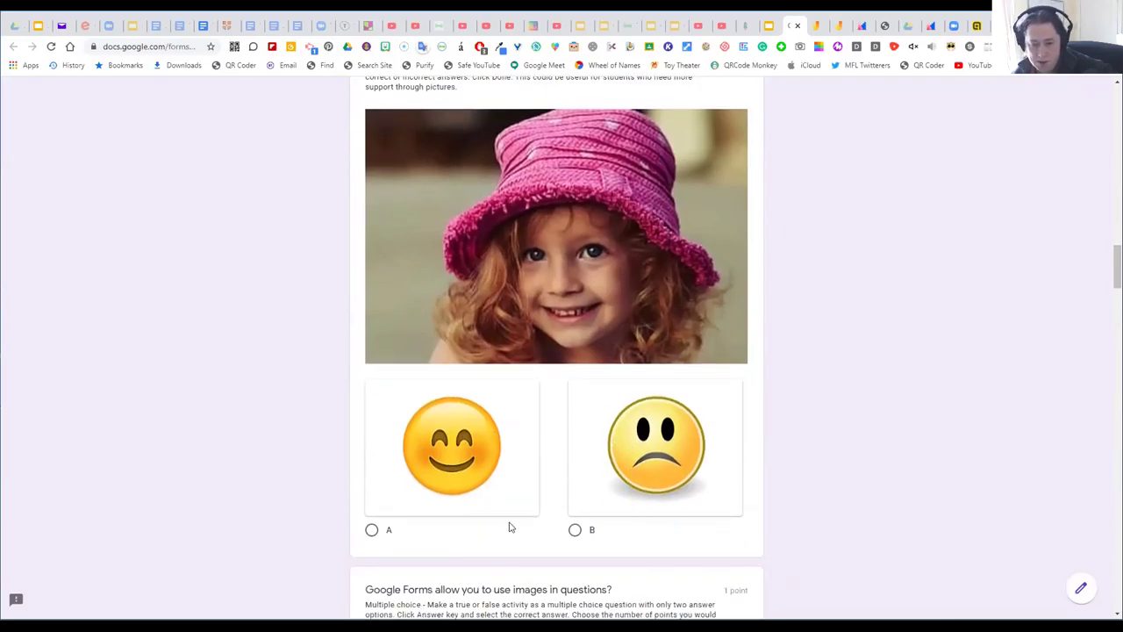
pyautogui.scroll(-2, 511, 526)
pyautogui.scroll(-1, 511, 526)
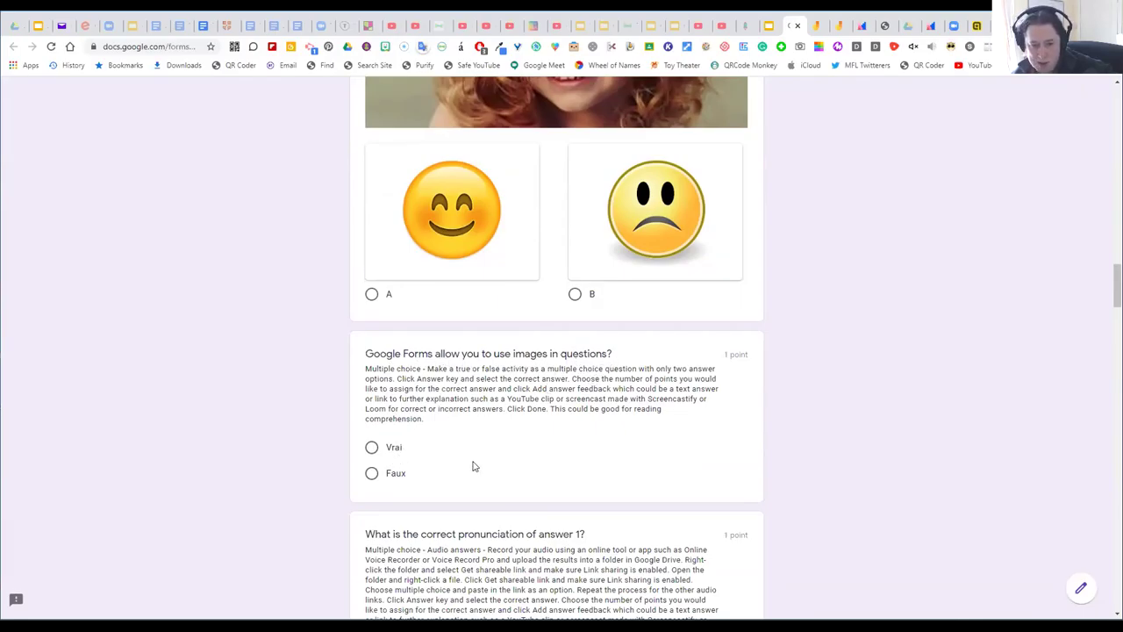
pyautogui.scroll(-2, 466, 463)
pyautogui.scroll(-3, 474, 462)
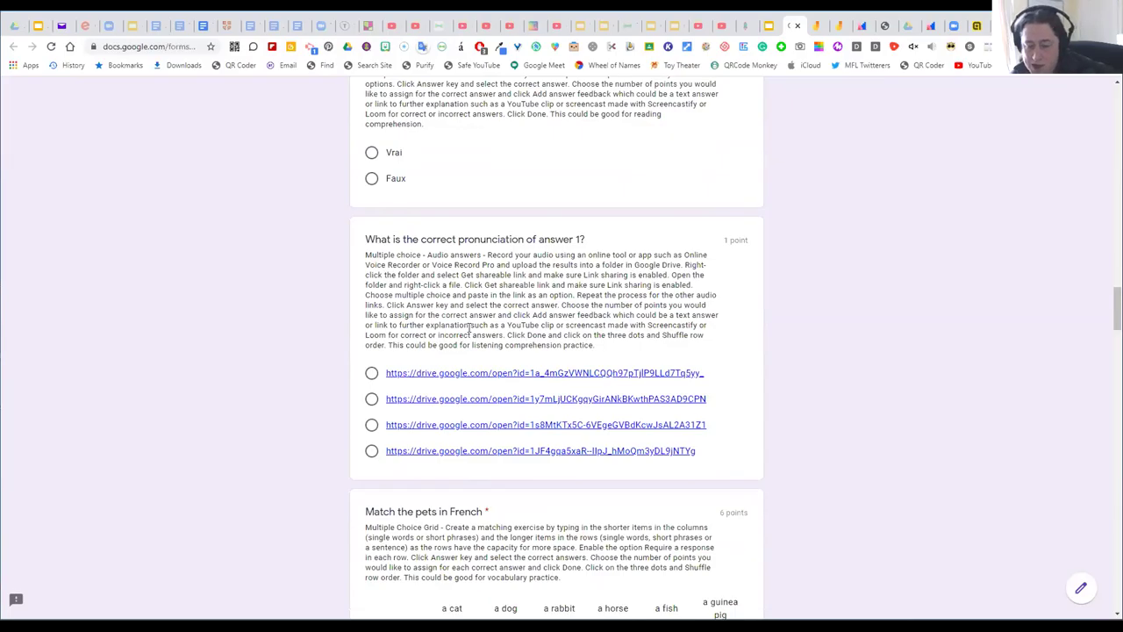
# Open the first audio answer of the pronunciation question, play and pause A1.mp3, and return to the form.
pyautogui.click(421, 376)
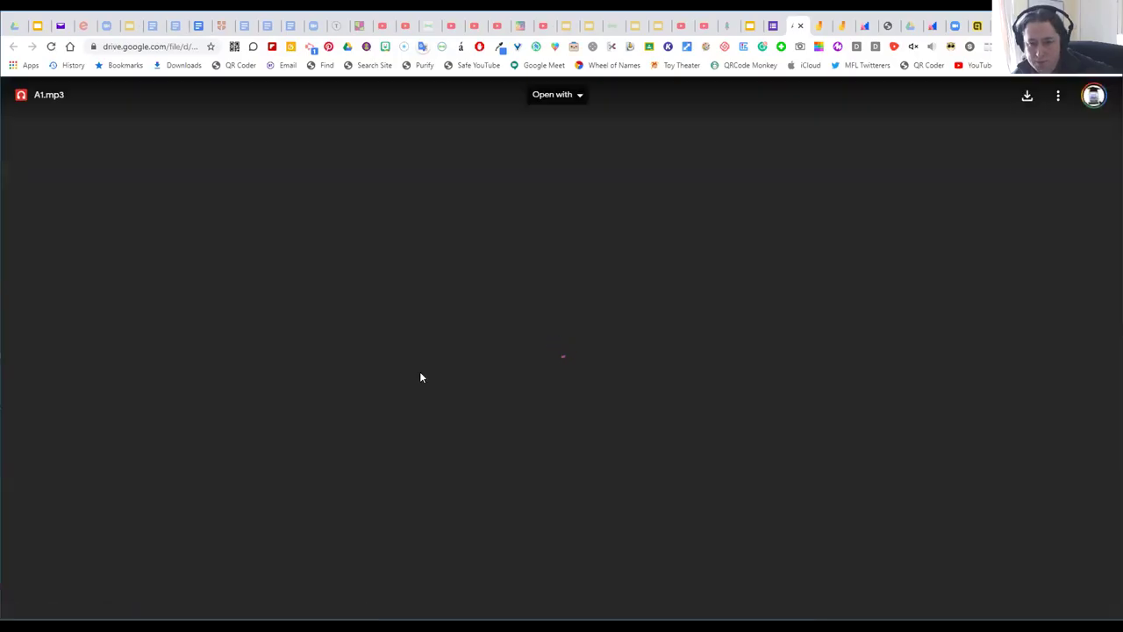
pyautogui.click(469, 284)
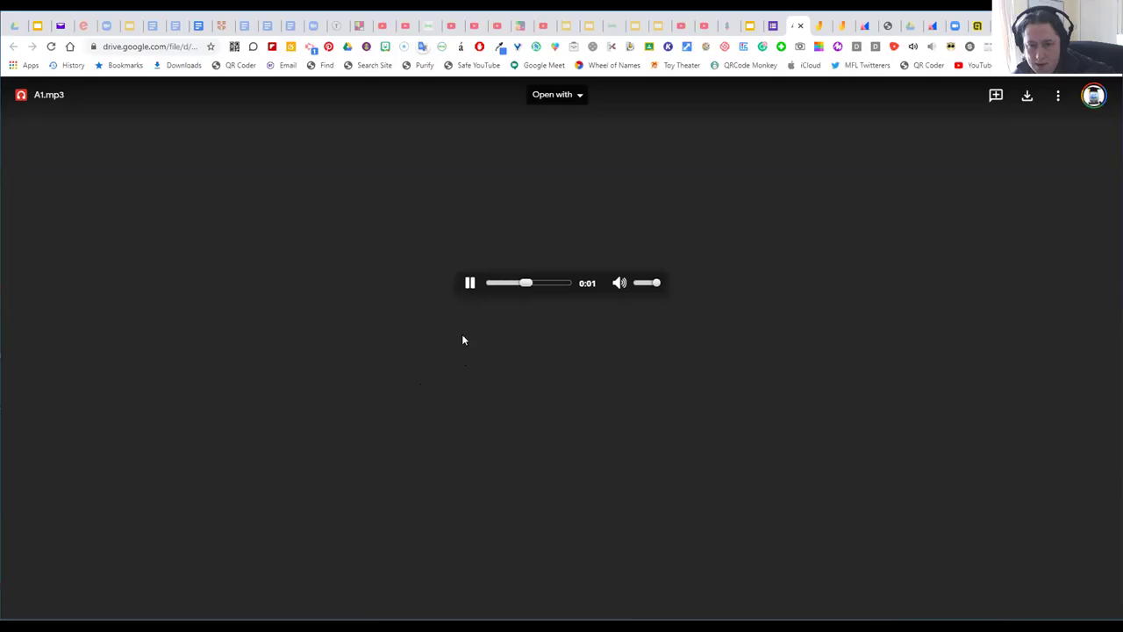
pyautogui.click(468, 280)
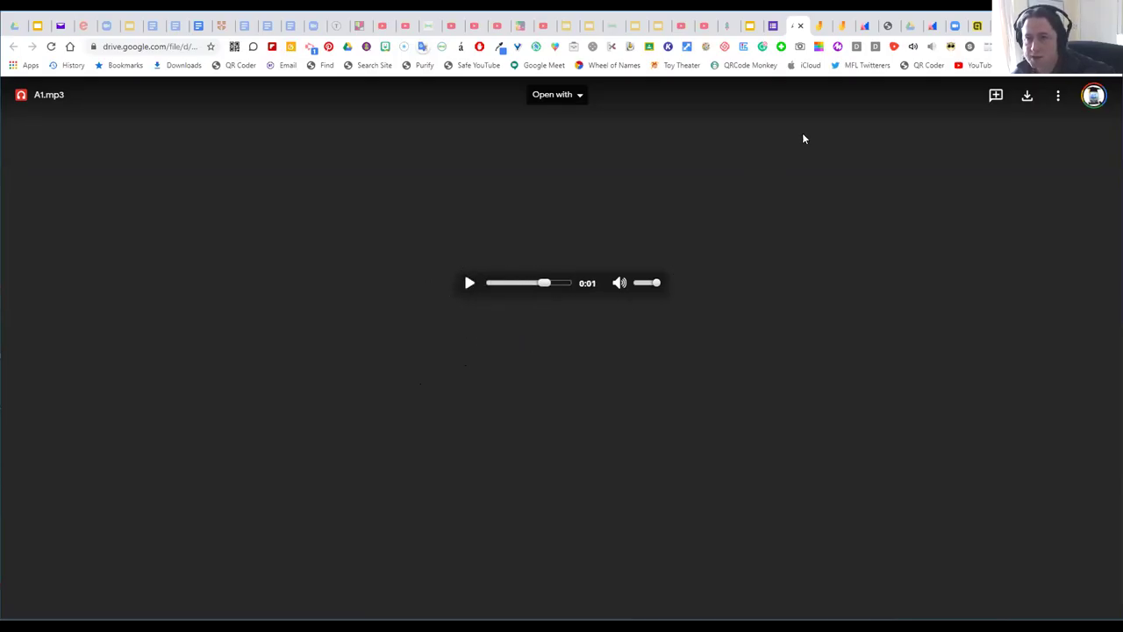
pyautogui.click(762, 26)
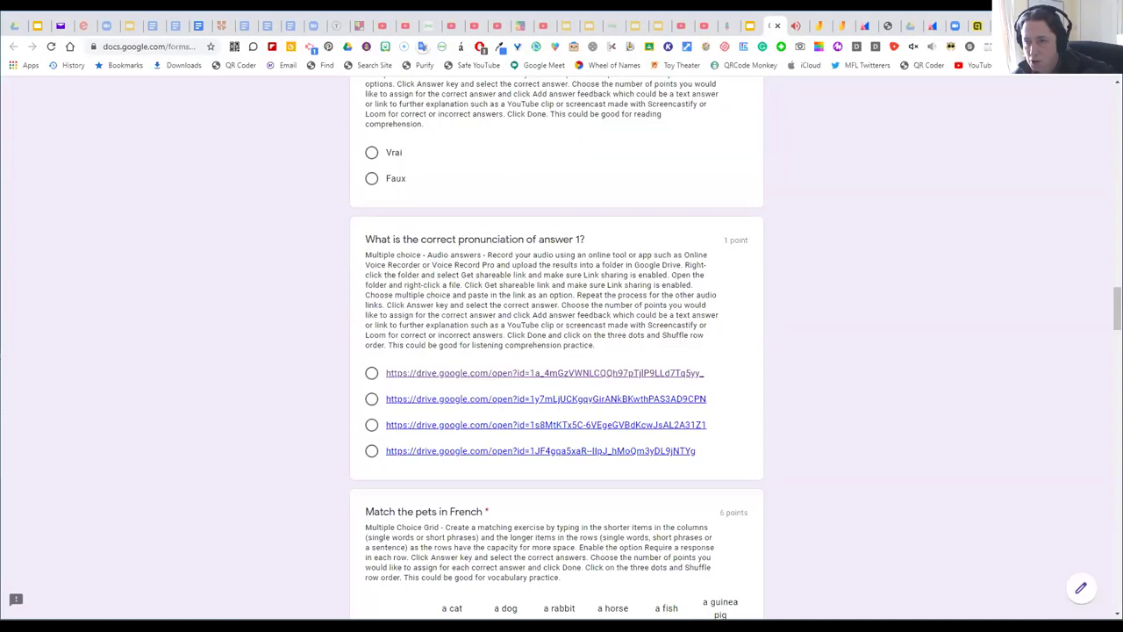
# Search the web for "online voice recorder" in a new tab and open the online-voice-recorder.com site.
pyautogui.hotkey('ctrl', 't')
pyautogui.click(143, 46)
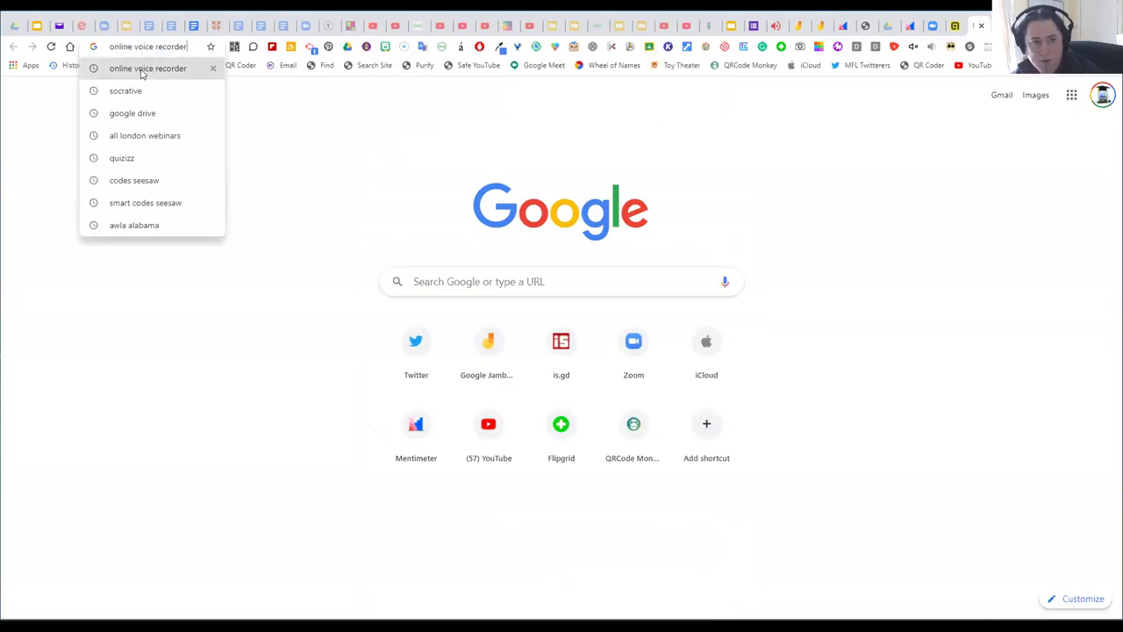
pyautogui.click(147, 68)
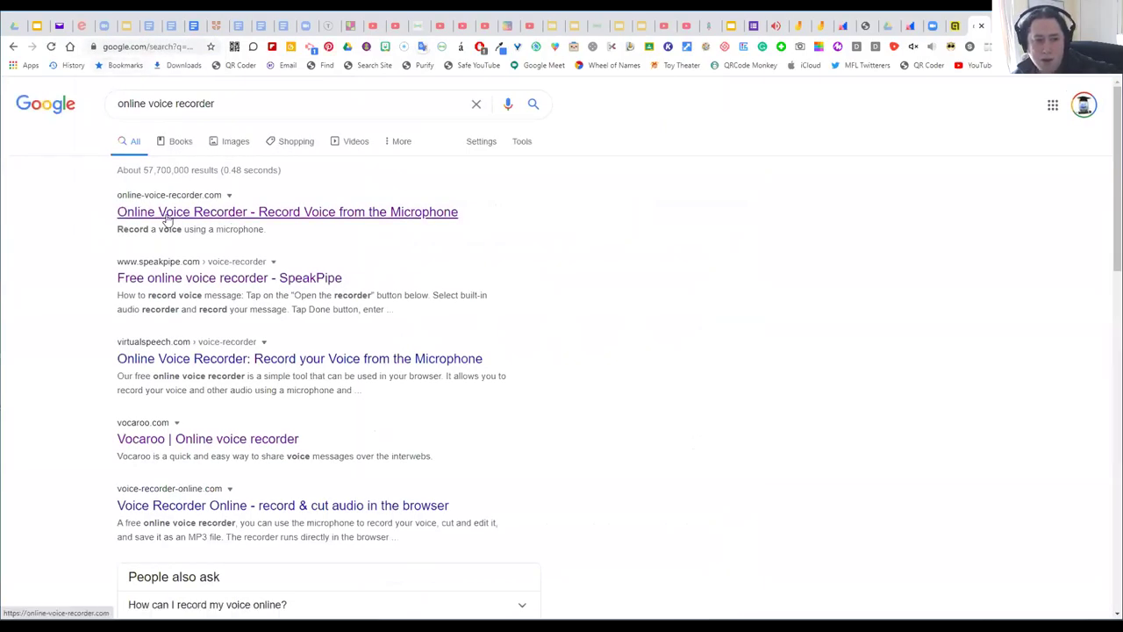
pyautogui.click(167, 214)
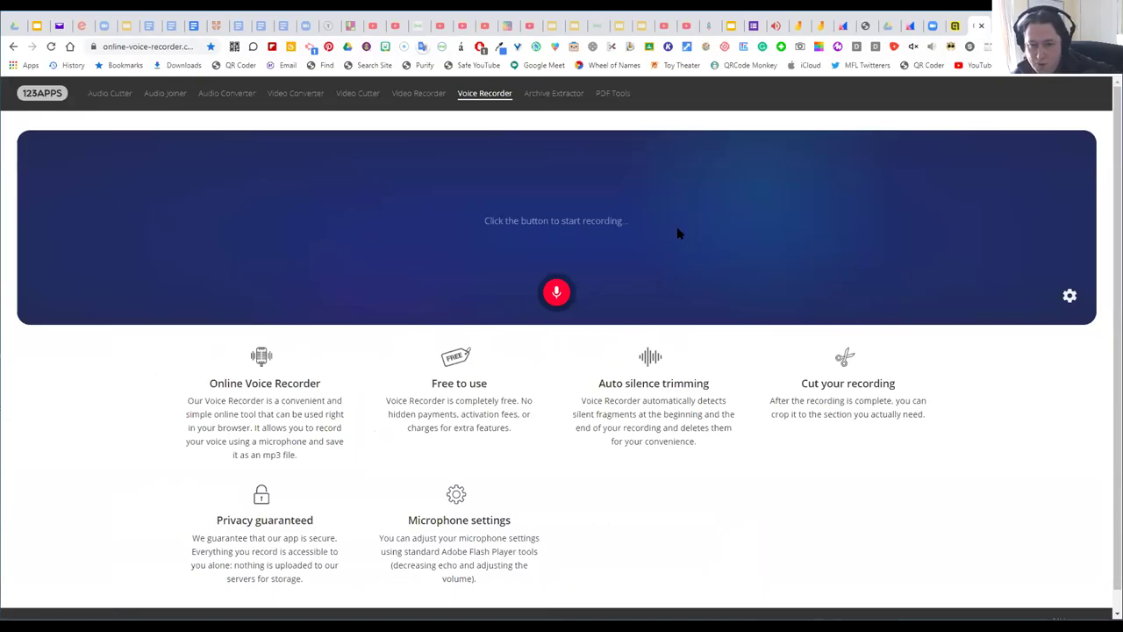
# Record about 18 seconds of speech and trim the clip to run from about 0.6 to 17.7 seconds.
pyautogui.click(555, 293)
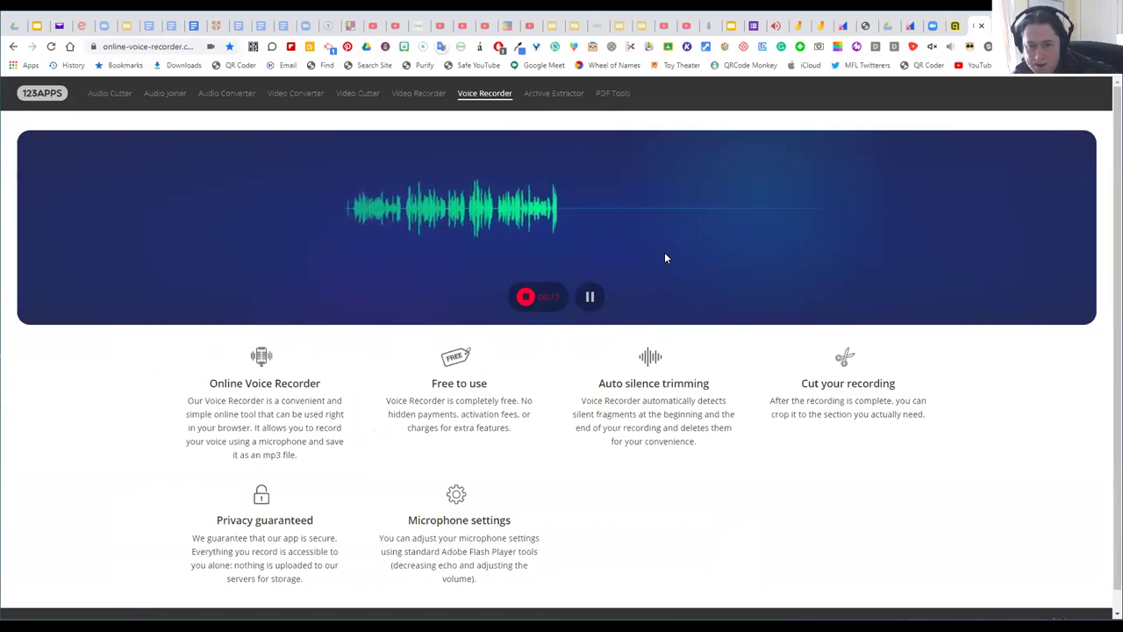
pyautogui.click(590, 297)
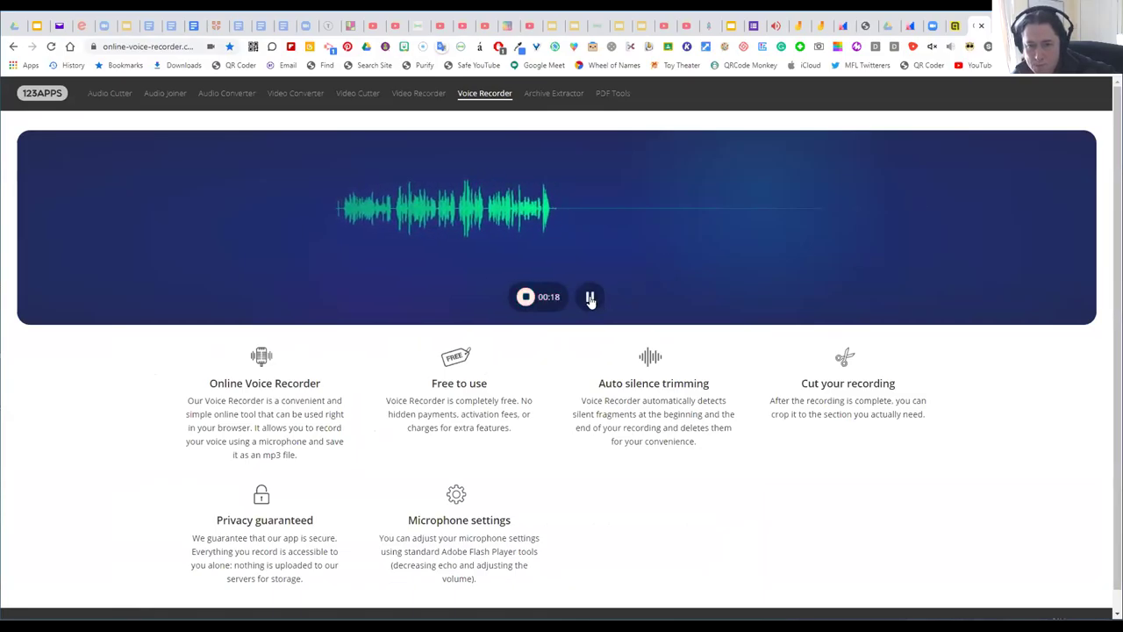
pyautogui.click(539, 299)
pyautogui.moveTo(56, 233); pyautogui.dragTo(99, 236)
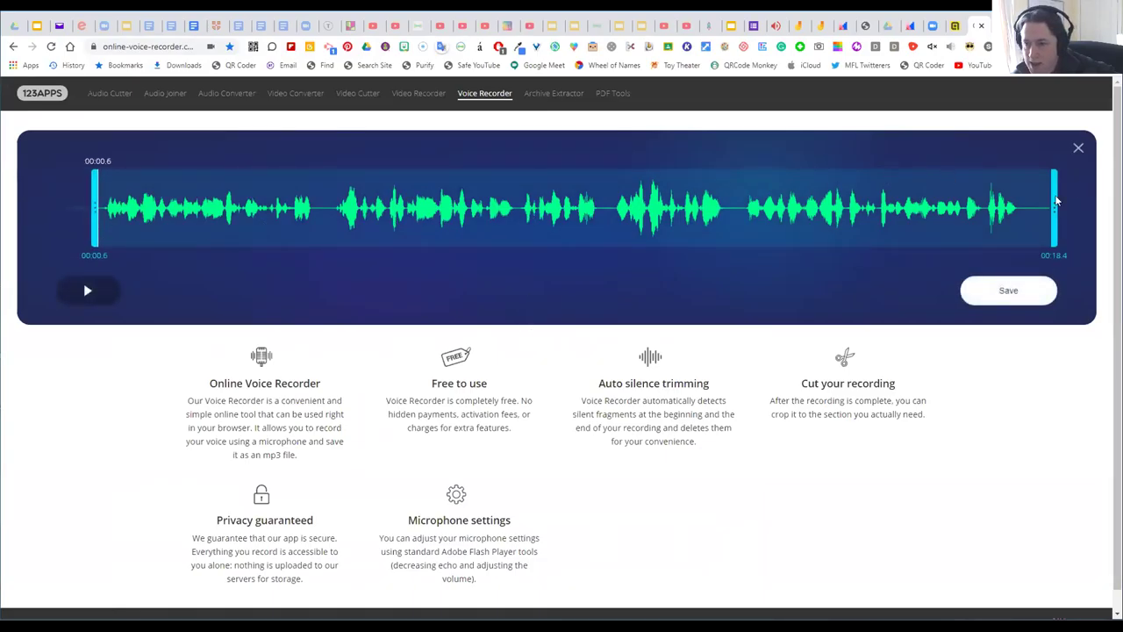
pyautogui.moveTo(1054, 226); pyautogui.dragTo(1022, 224)
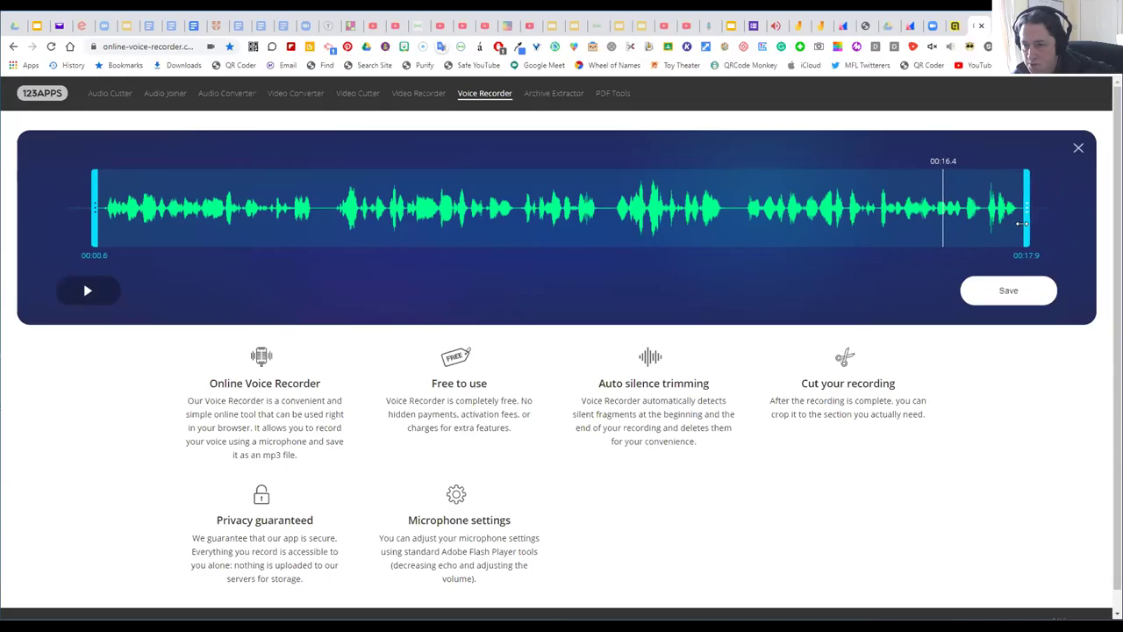
# Save the trimmed recording to the Desktop as an MP3 named "Arabic Supplementary Schools Test".
pyautogui.click(1009, 294)
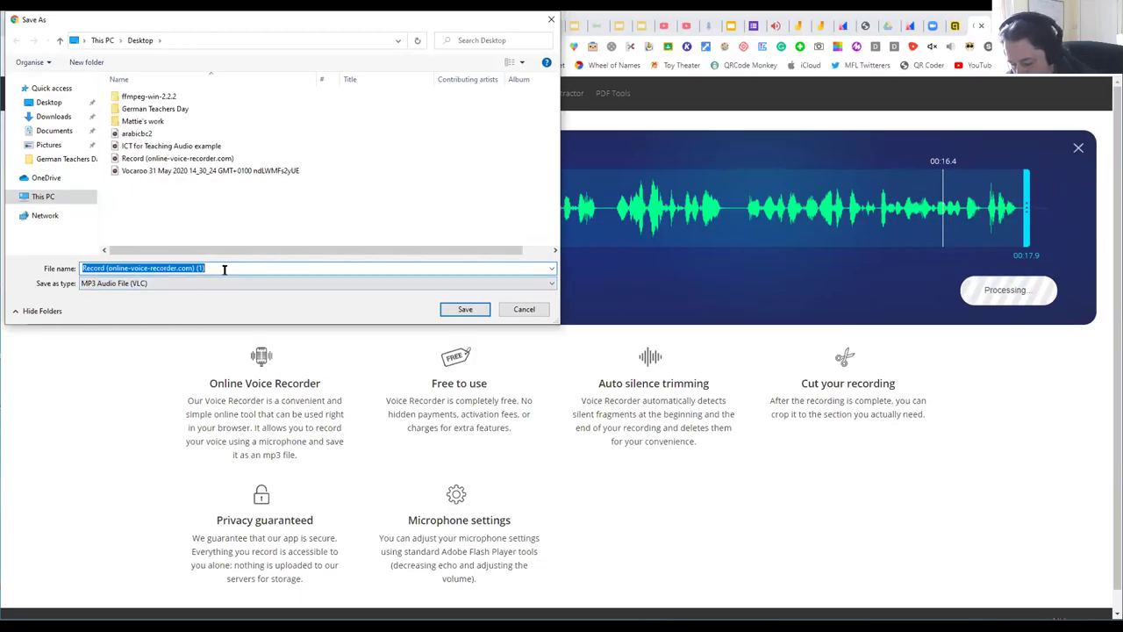
pyautogui.write('Arabic Supplementary')
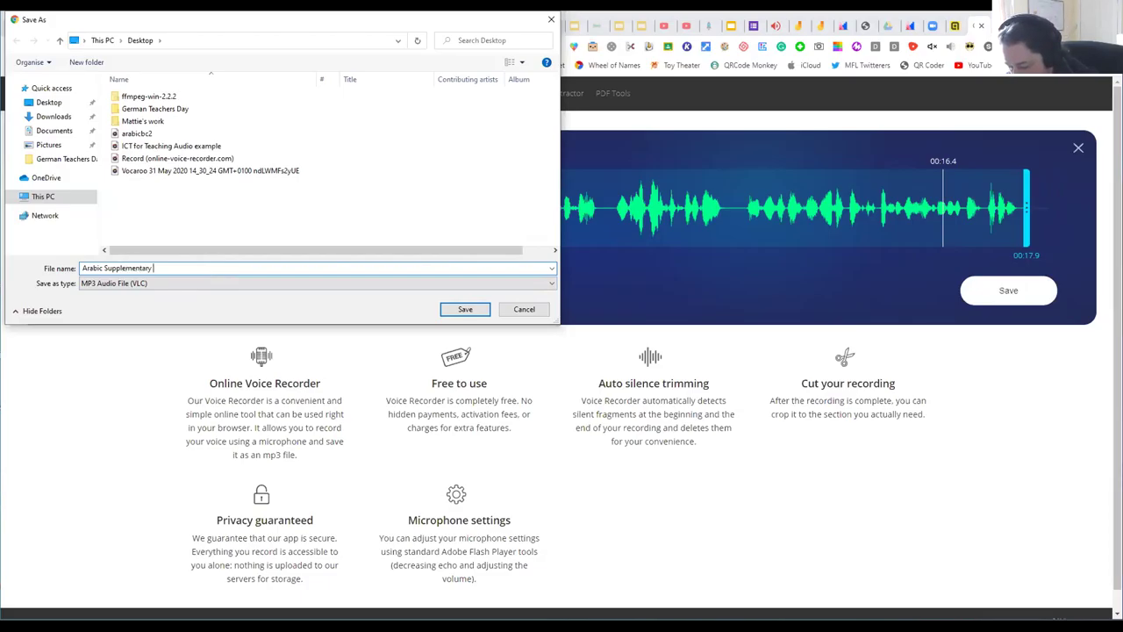
pyautogui.write('Schools Test')
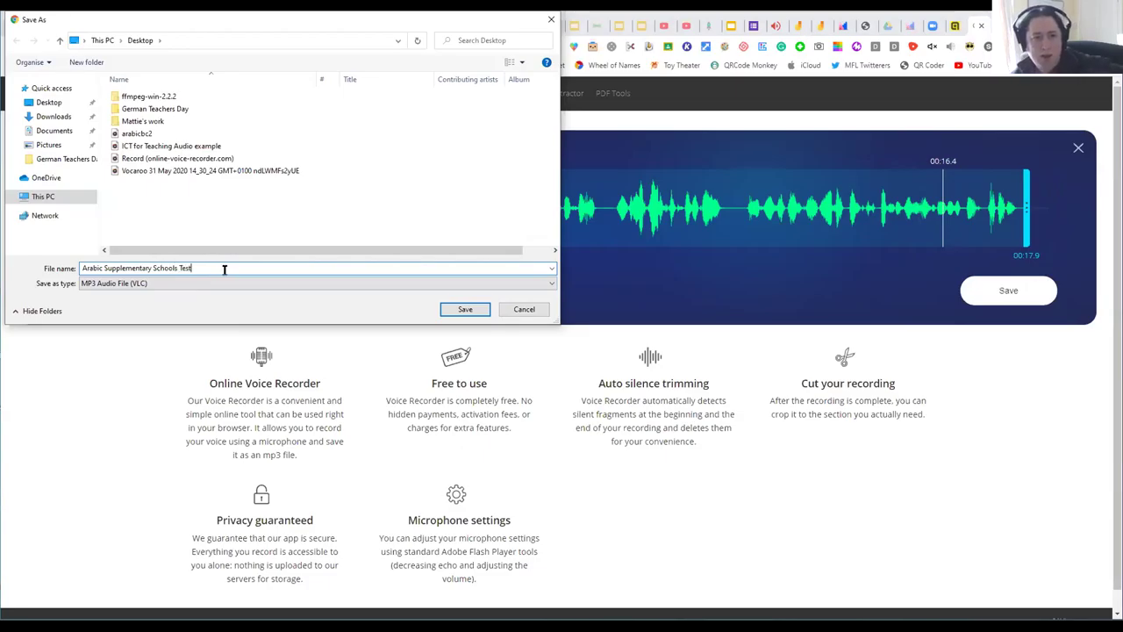
pyautogui.click(465, 311)
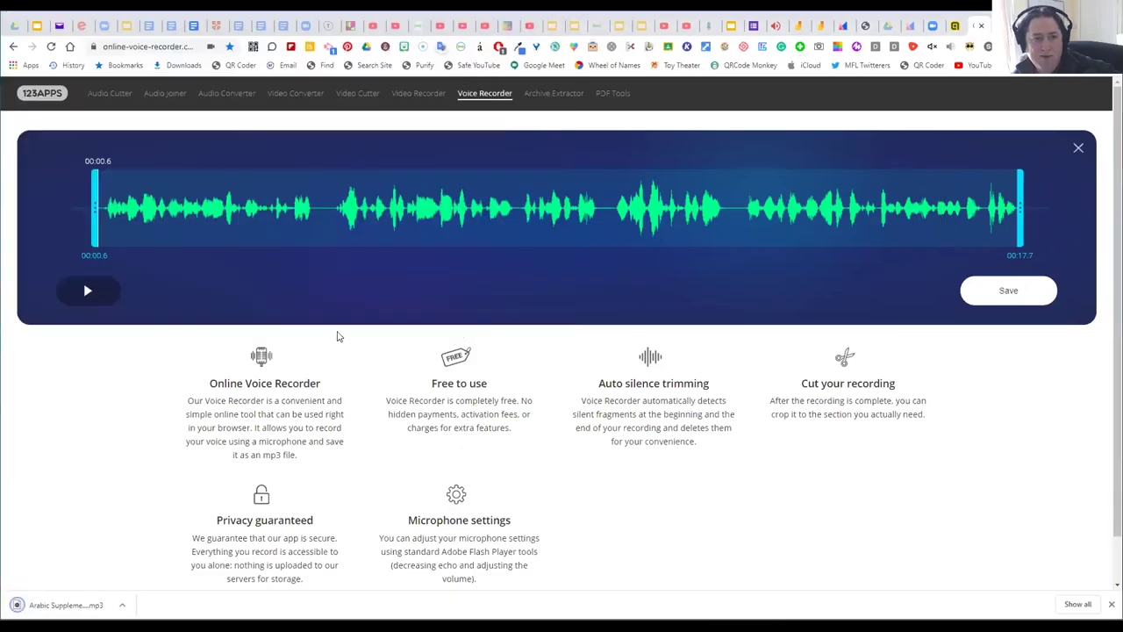
# Switch to Google Drive and upload "Arabic Supplementary Schools Test" from the Desktop into the "Audio Google Forms test" folder.
pyautogui.click(14, 28)
pyautogui.click(378, 253)
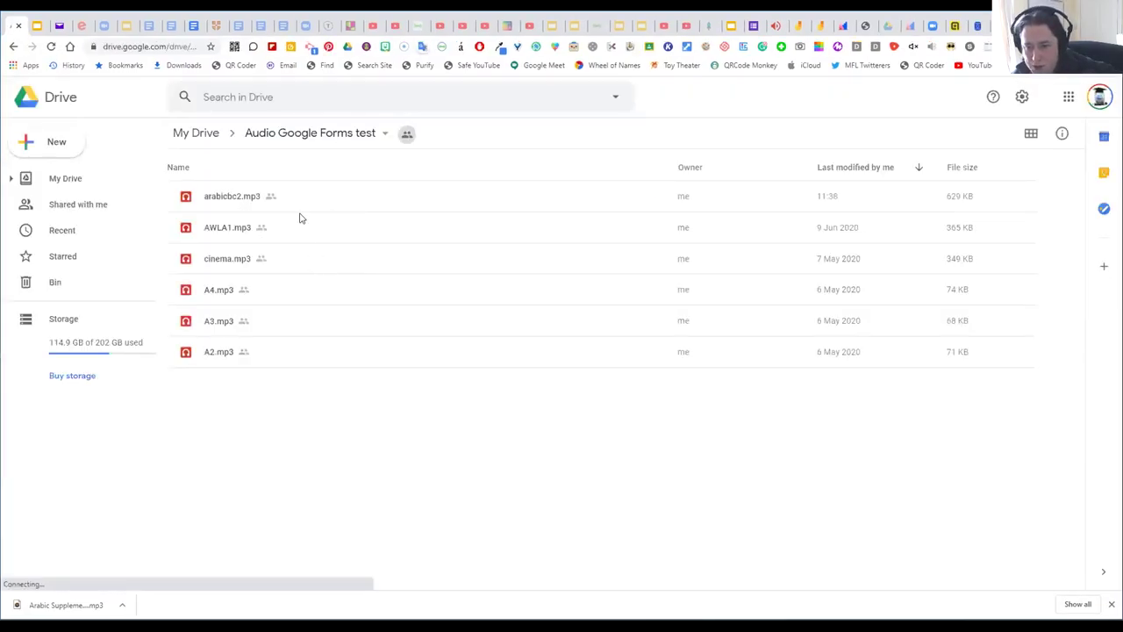
pyautogui.click(48, 144)
pyautogui.click(54, 180)
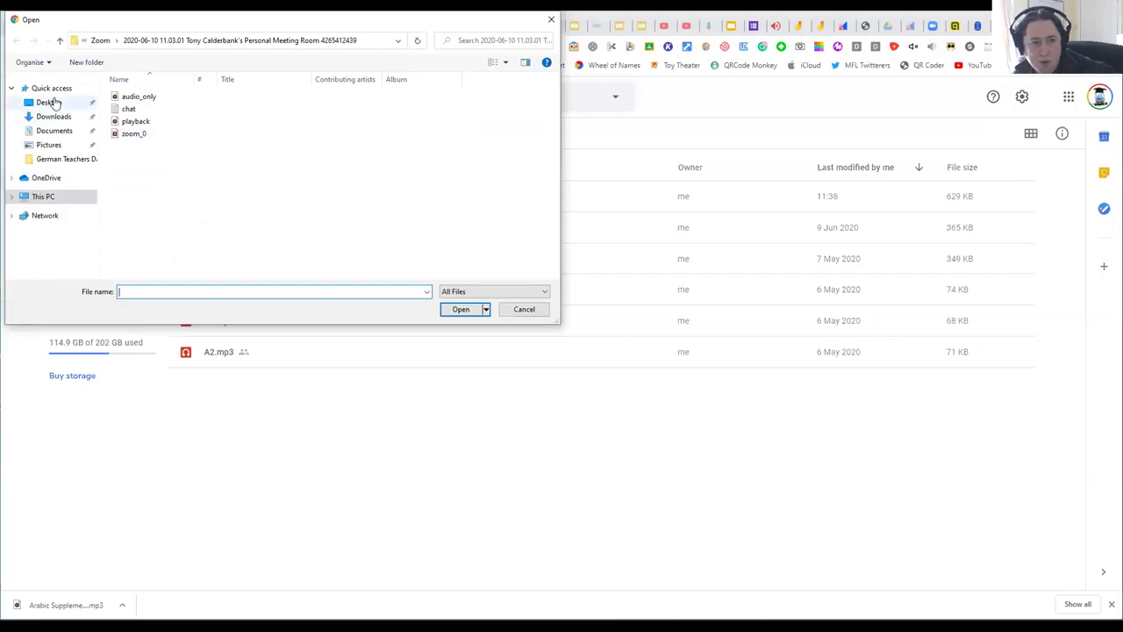
pyautogui.click(48, 103)
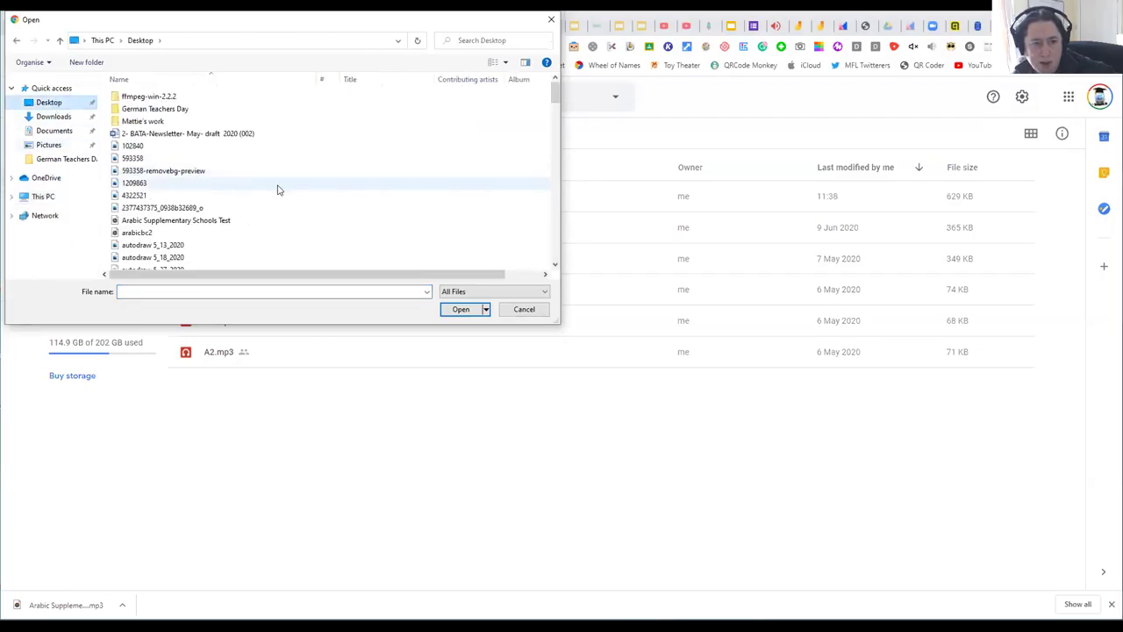
pyautogui.click(233, 220)
pyautogui.click(471, 313)
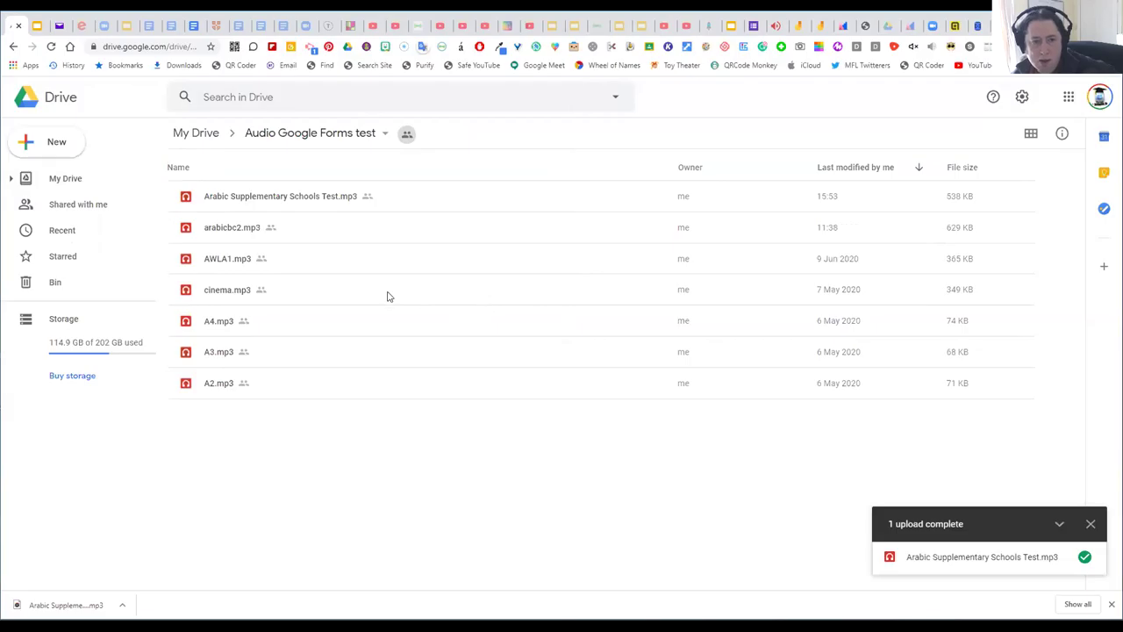
# Copy the shareable link of Arabic Supplementary Schools Test.mp3 and return to the Google Form's pronunciation question.
pyautogui.rightClick(258, 200)
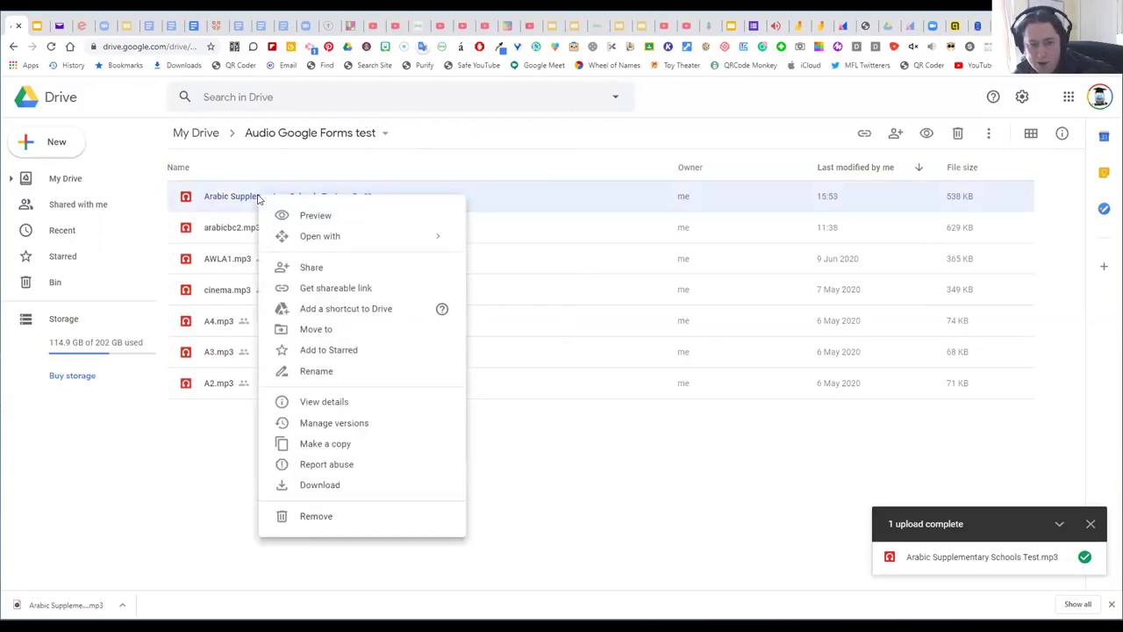
pyautogui.click(336, 289)
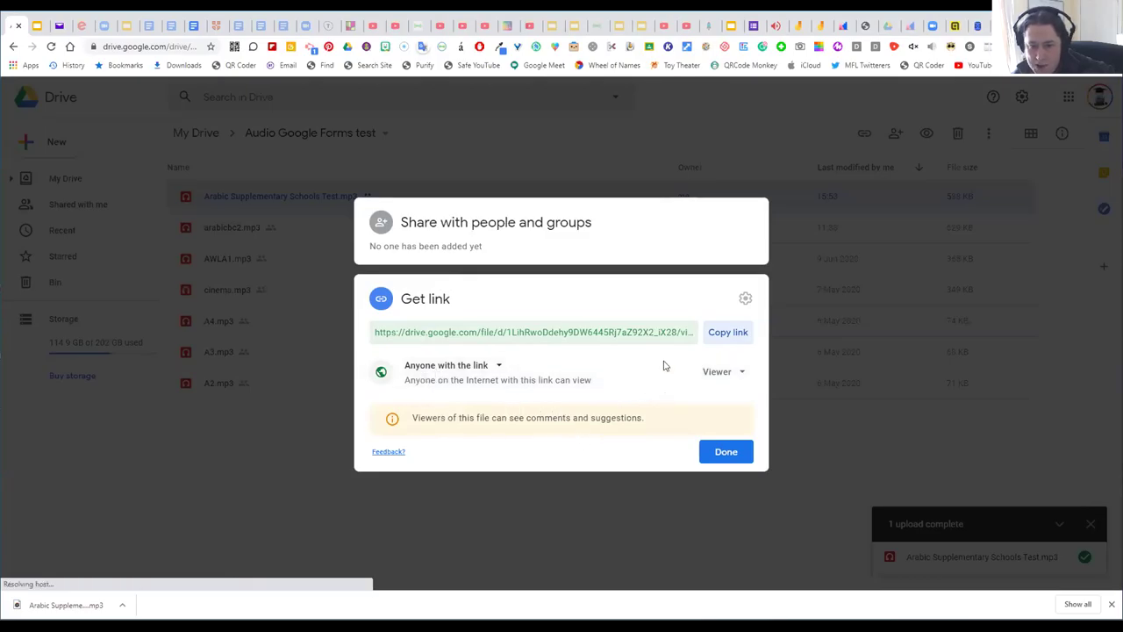
pyautogui.click(724, 338)
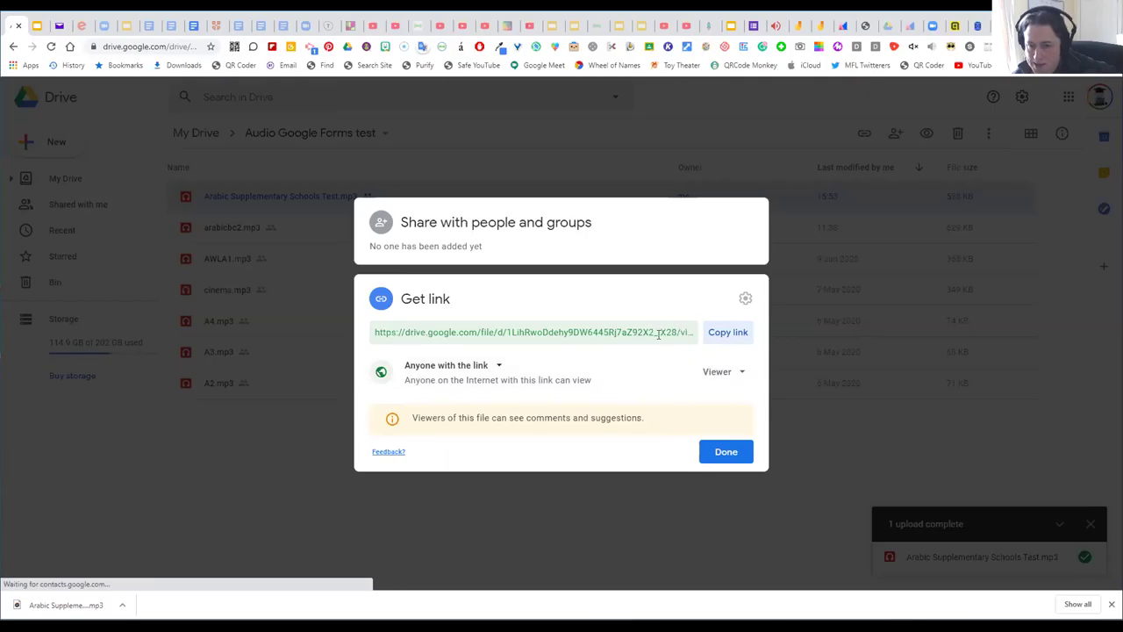
pyautogui.click(753, 29)
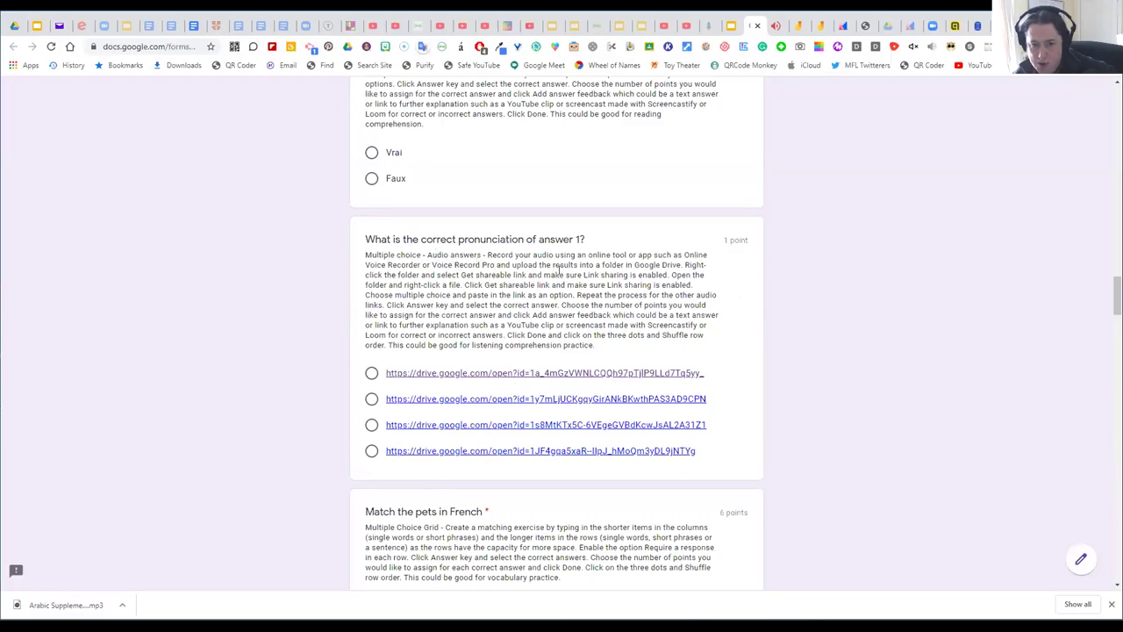
# Review the quiz's multiple-choice grid questions on matching pets, ordering a sentence and ordering a dialogue.
pyautogui.scroll(-3, 541, 293)
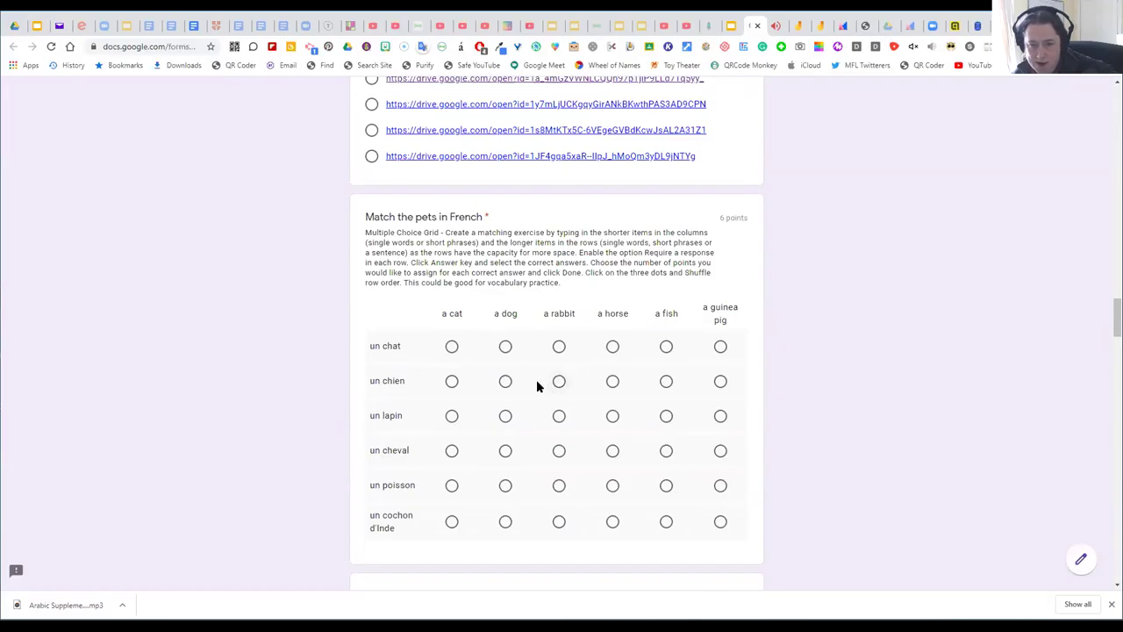
pyautogui.scroll(-3, 536, 383)
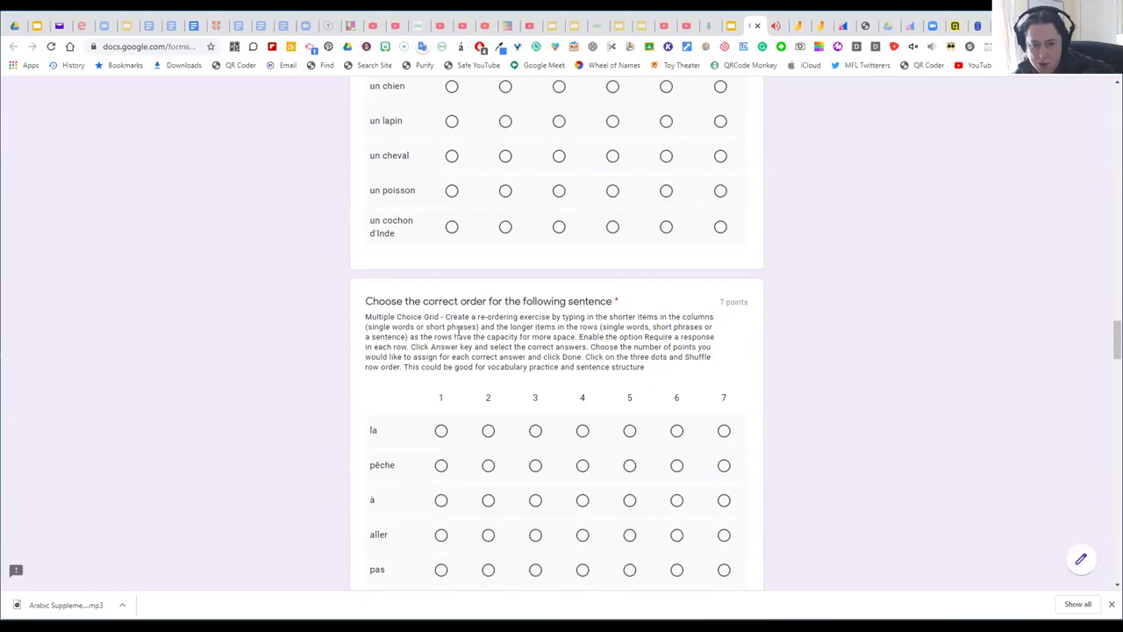
pyautogui.scroll(-1, 457, 331)
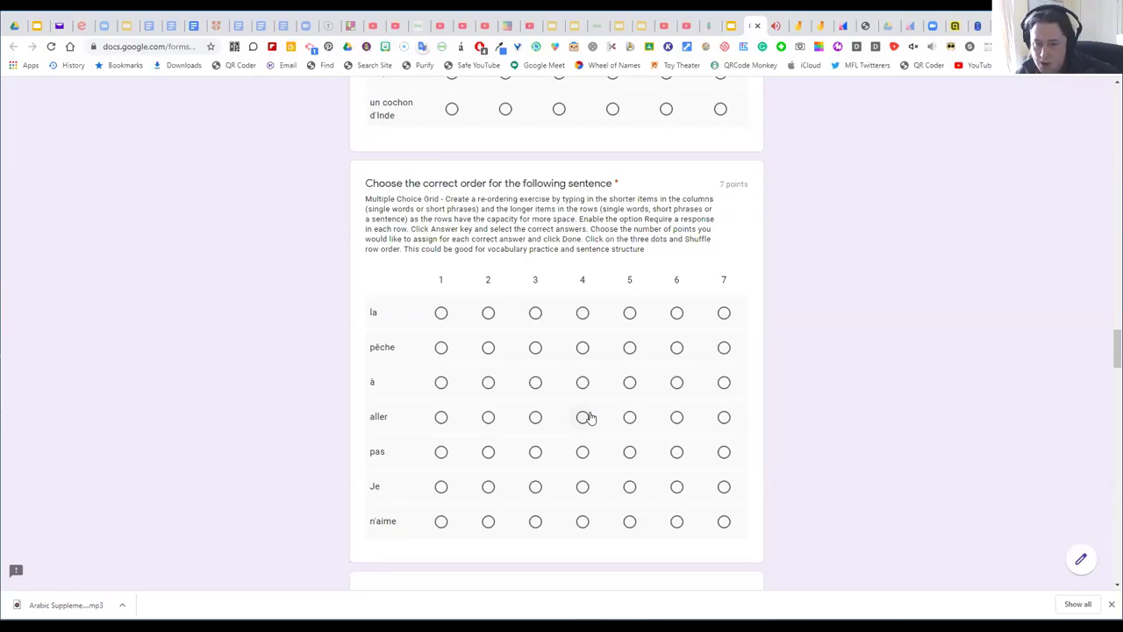
pyautogui.scroll(-5, 559, 406)
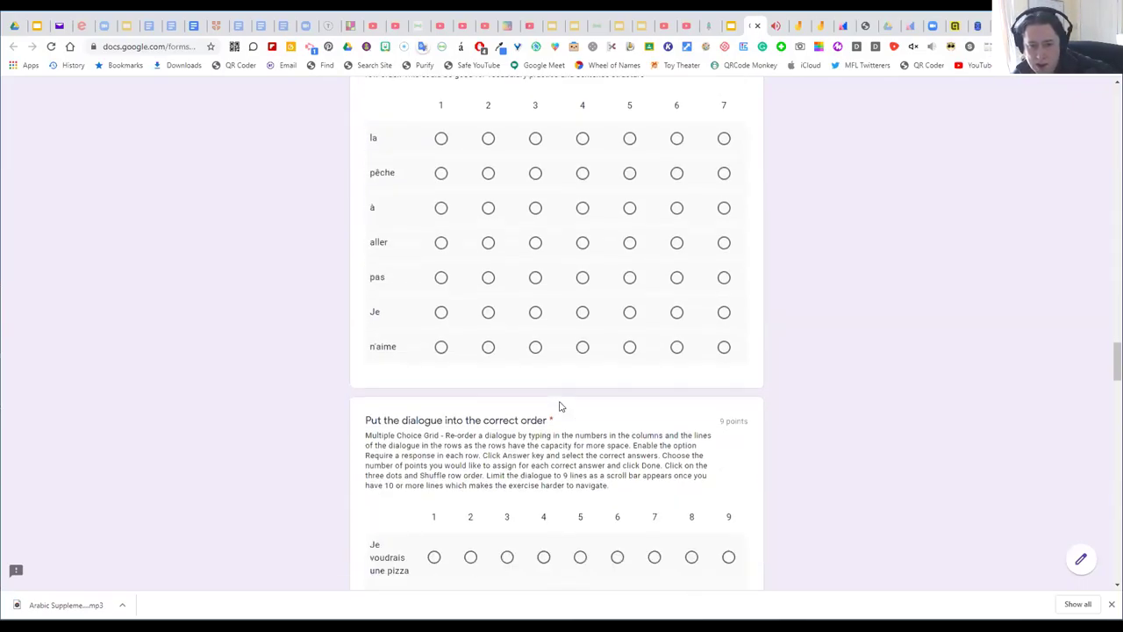
pyautogui.scroll(-2, 560, 406)
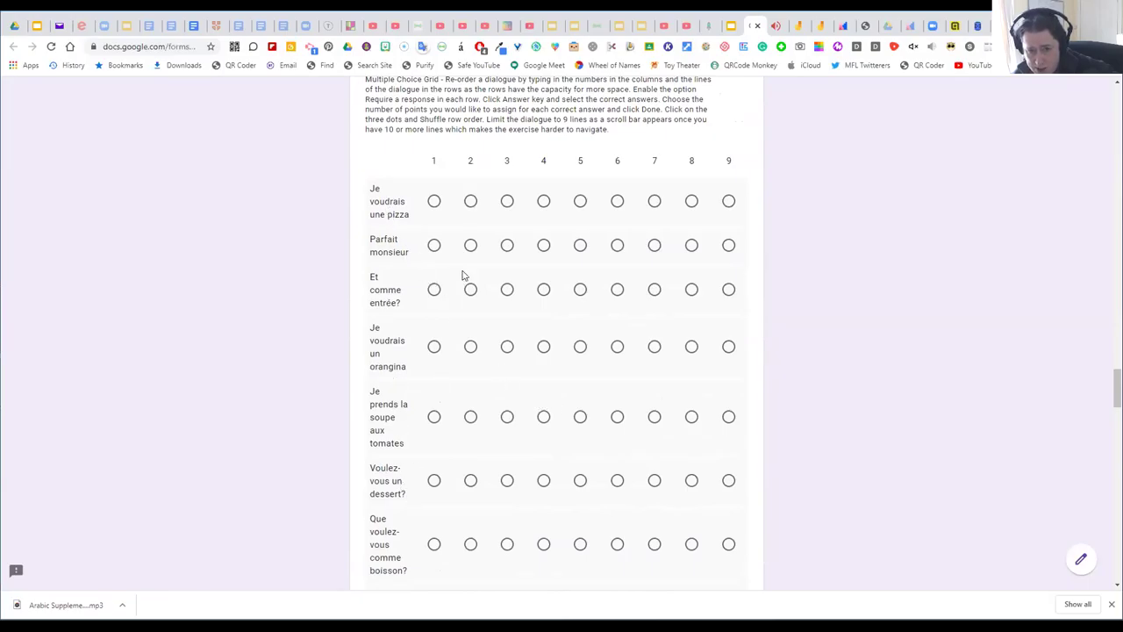
pyautogui.scroll(2, 463, 277)
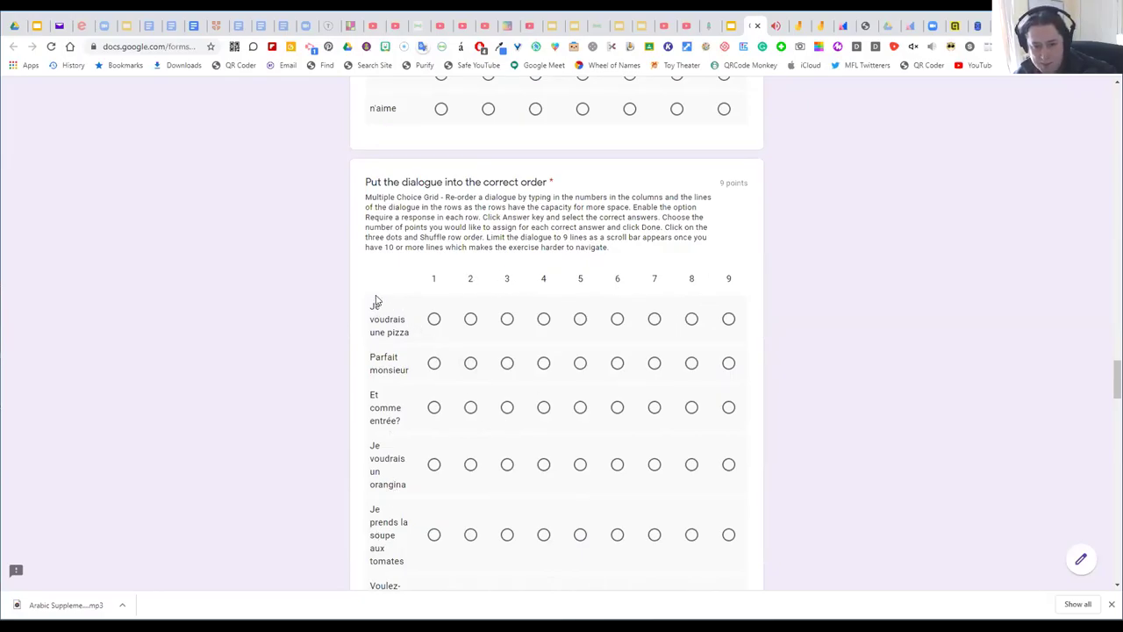
pyautogui.scroll(-2, 479, 420)
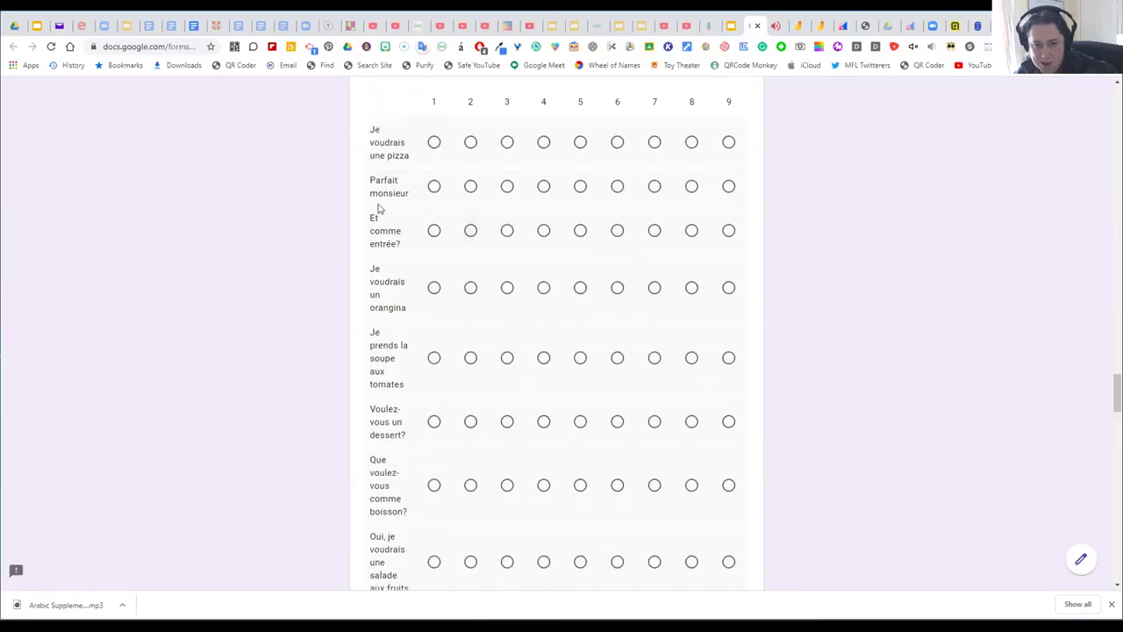
pyautogui.scroll(-2, 521, 418)
pyautogui.scroll(-4, 521, 419)
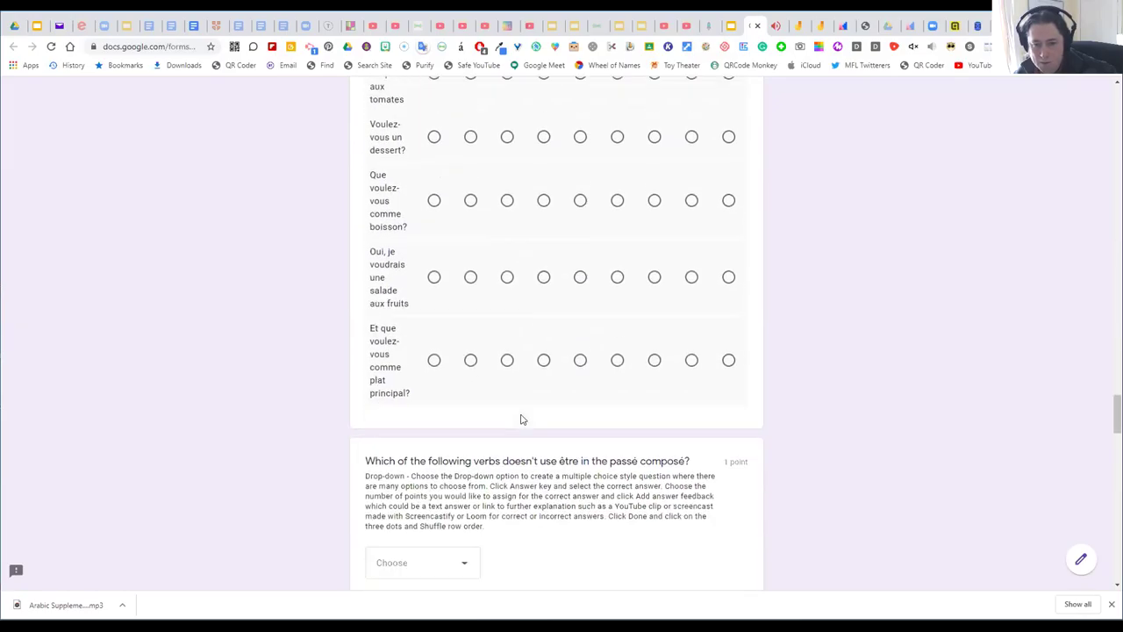
# Examine the drop-down answer choices for the question on which verb doesn't use être in the passé composé.
pyautogui.scroll(-1, 521, 419)
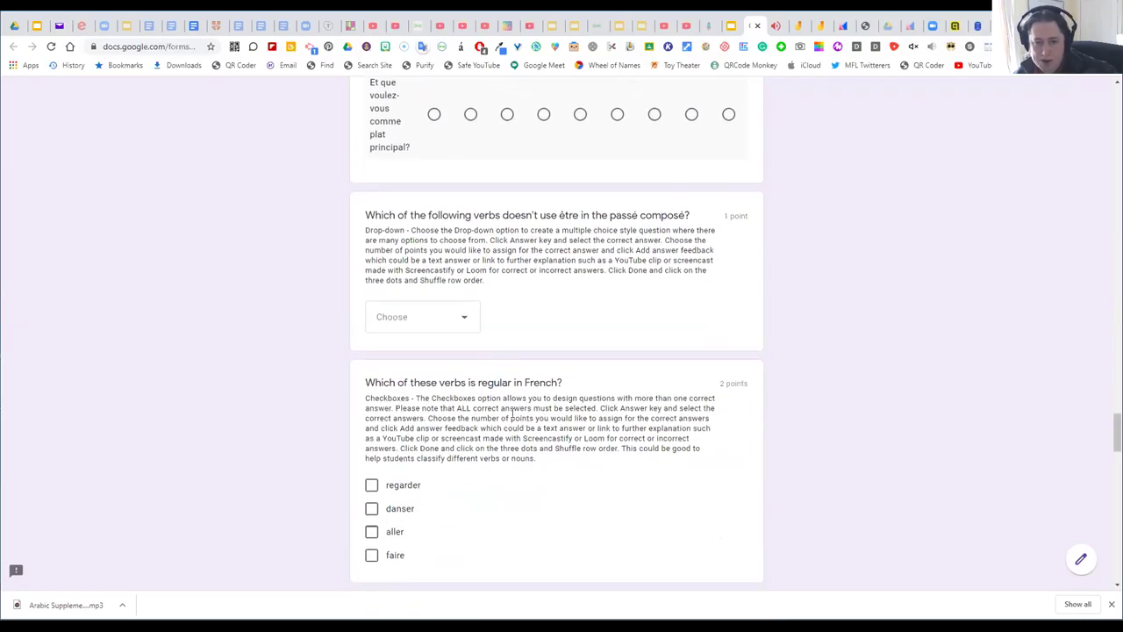
pyautogui.click(462, 321)
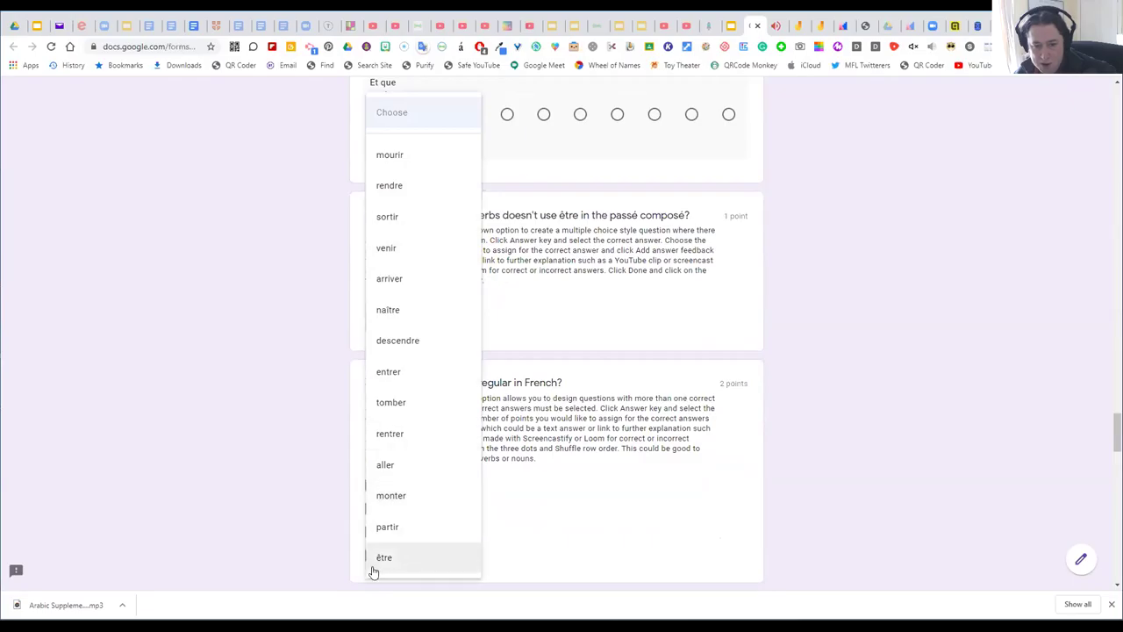
pyautogui.click(590, 306)
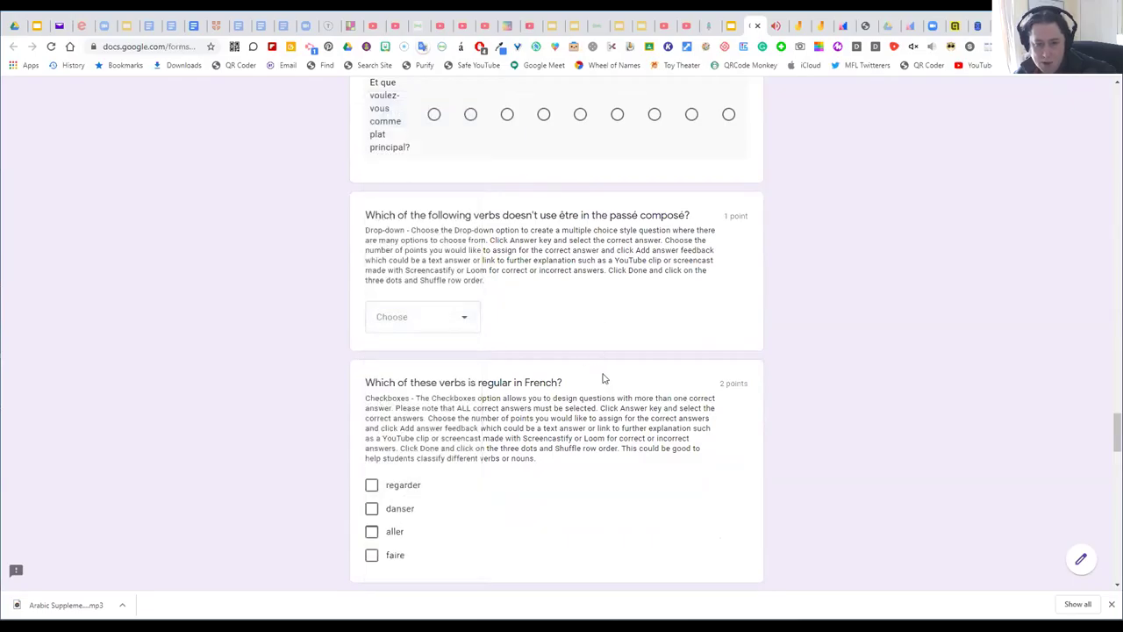
# Review the remaining quiz questions, from the regular-verbs checkboxes through the listening, video and tick box grid questions to the opinion scale.
pyautogui.scroll(-2, 603, 378)
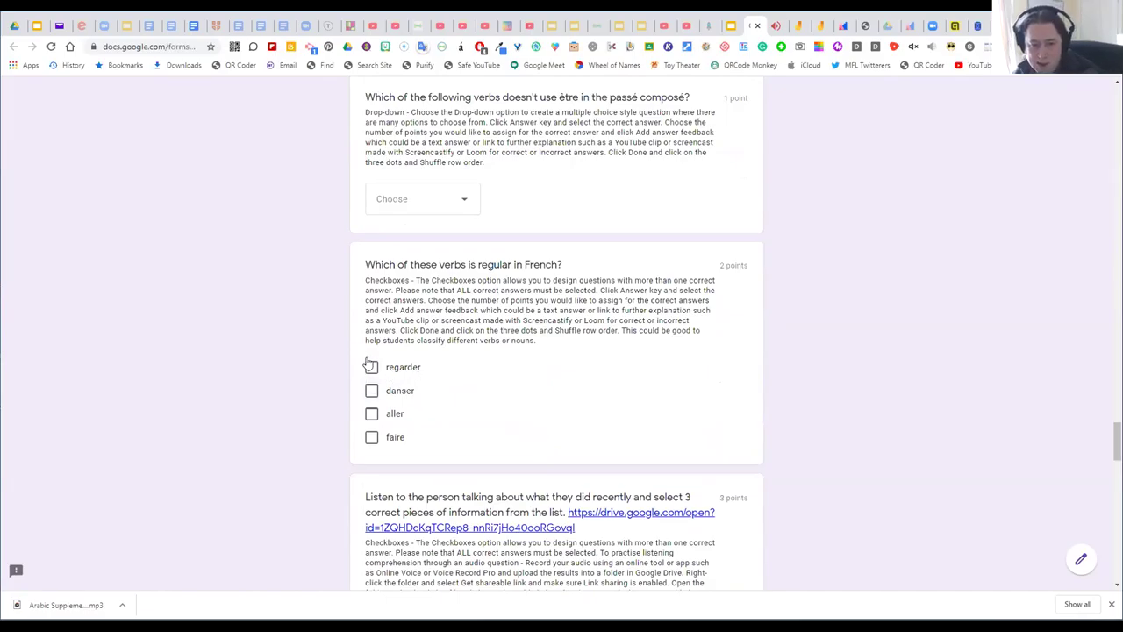
pyautogui.scroll(-4, 438, 387)
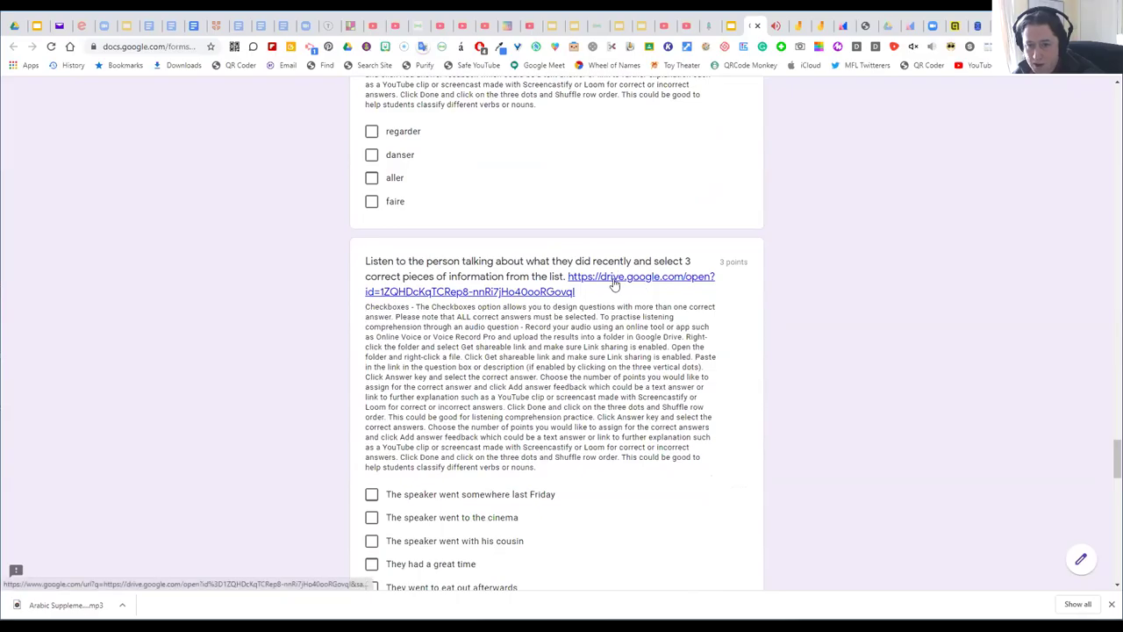
pyautogui.scroll(-2, 592, 383)
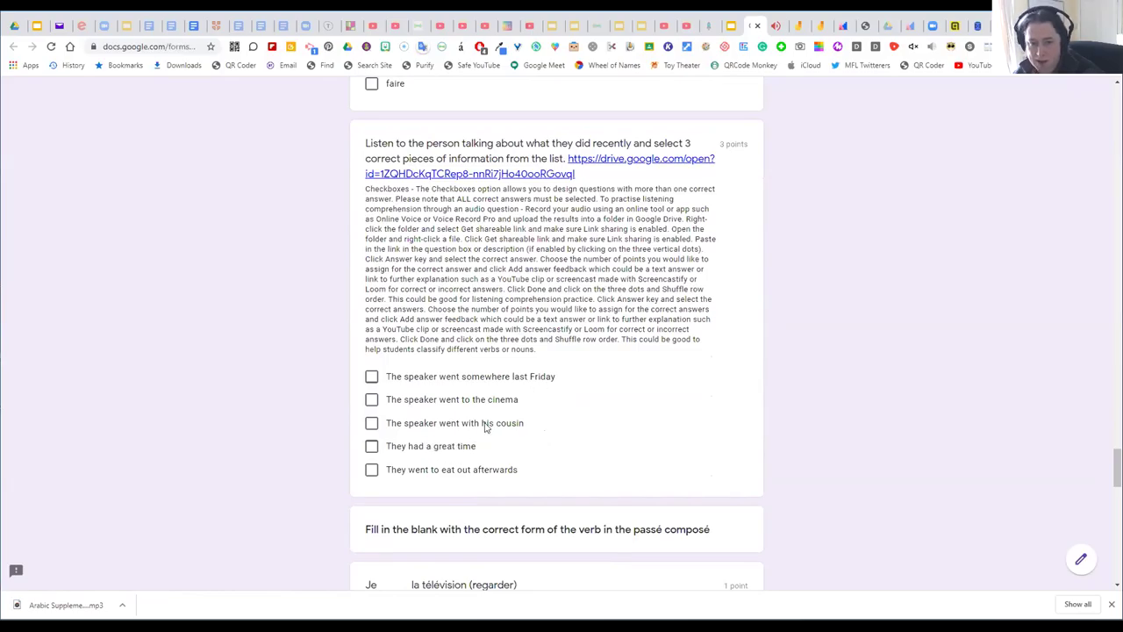
pyautogui.scroll(-1, 575, 379)
pyautogui.scroll(-3, 576, 379)
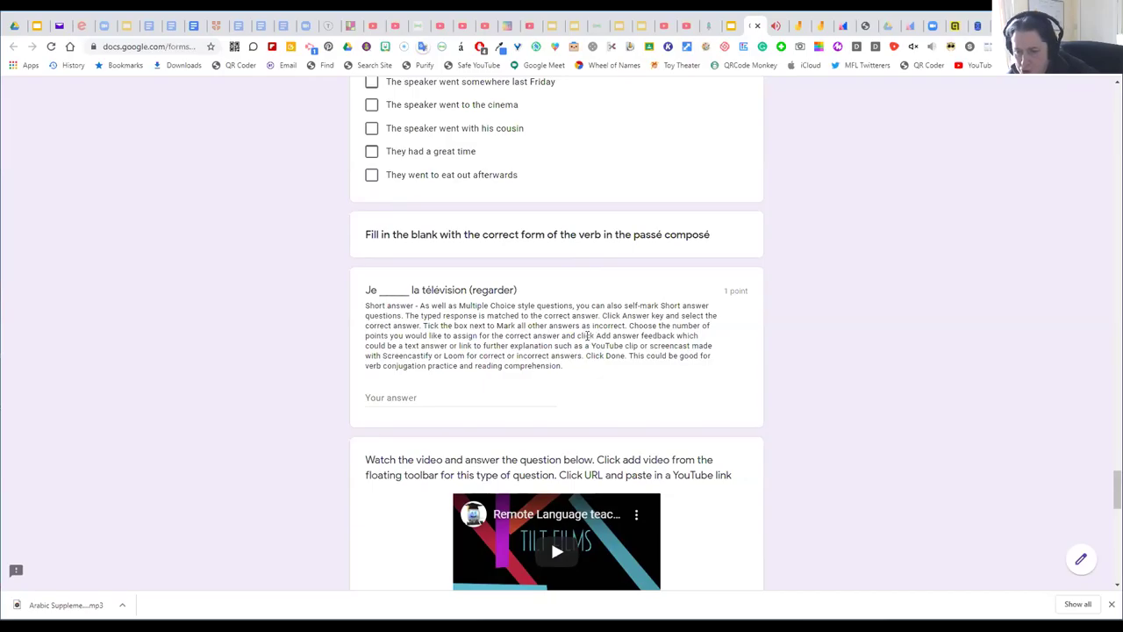
pyautogui.scroll(-3, 587, 335)
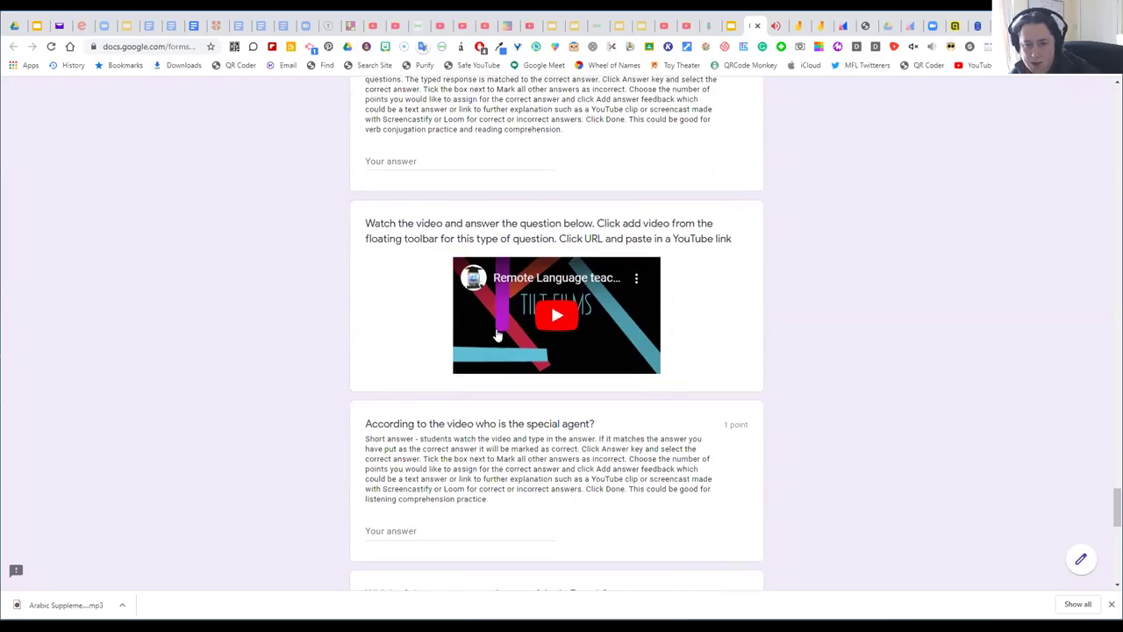
pyautogui.scroll(-1, 421, 404)
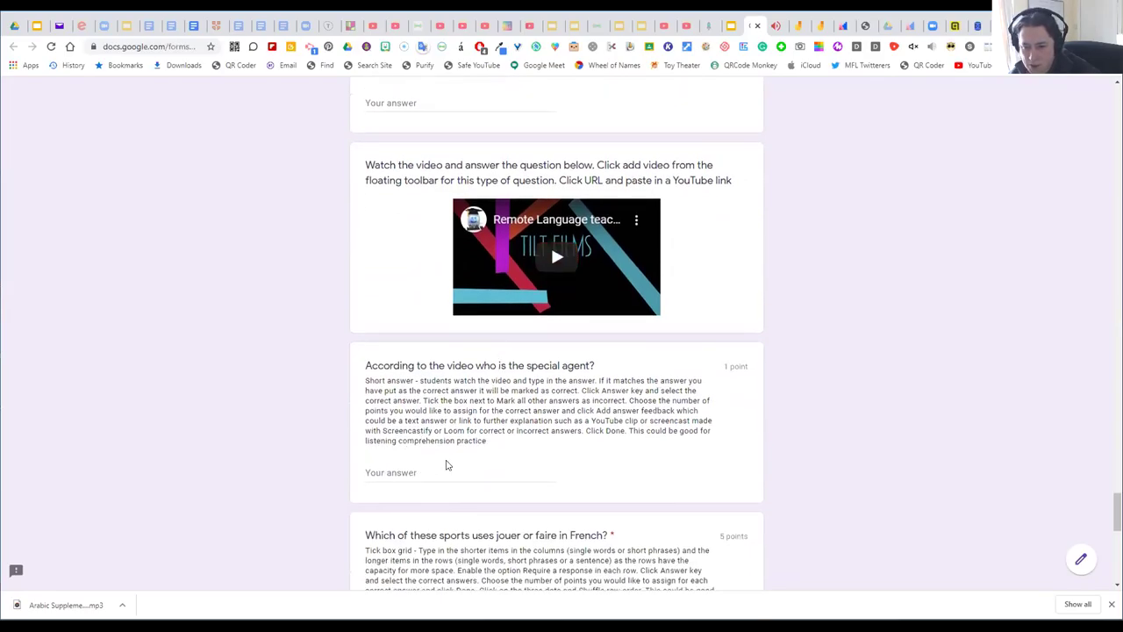
pyautogui.scroll(-5, 468, 402)
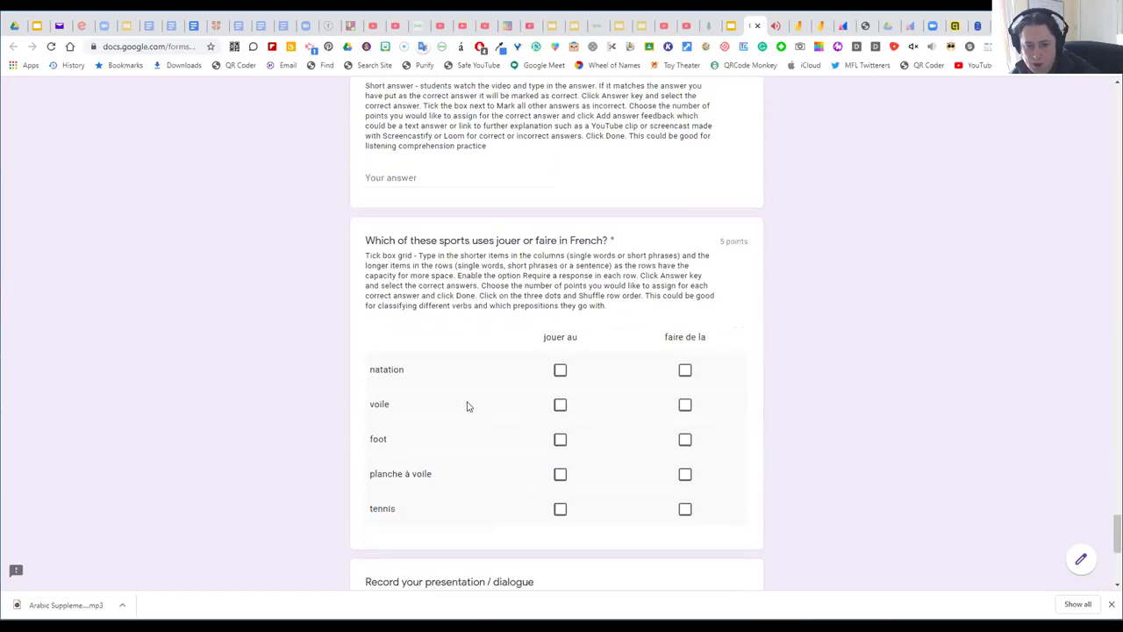
pyautogui.scroll(-1, 474, 412)
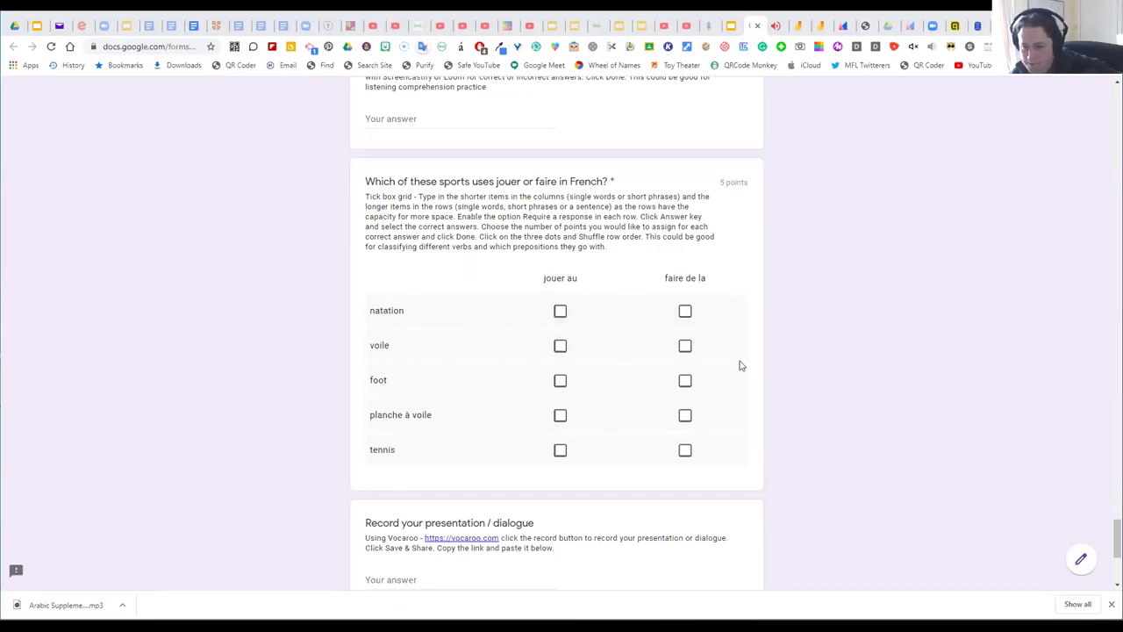
pyautogui.scroll(-2, 722, 358)
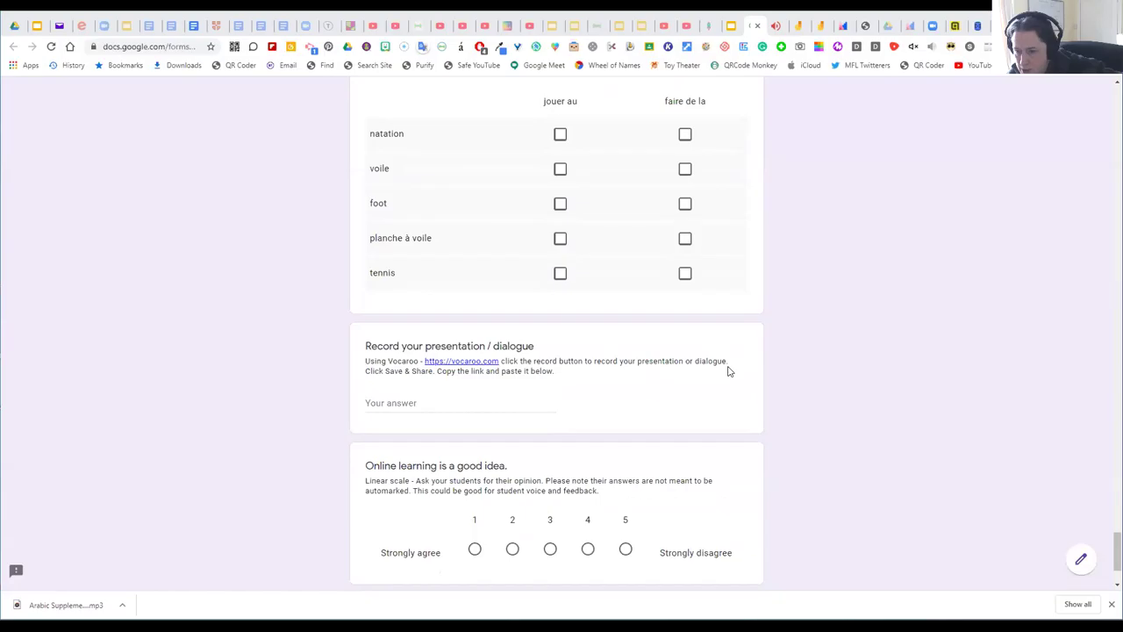
pyautogui.scroll(-1, 590, 378)
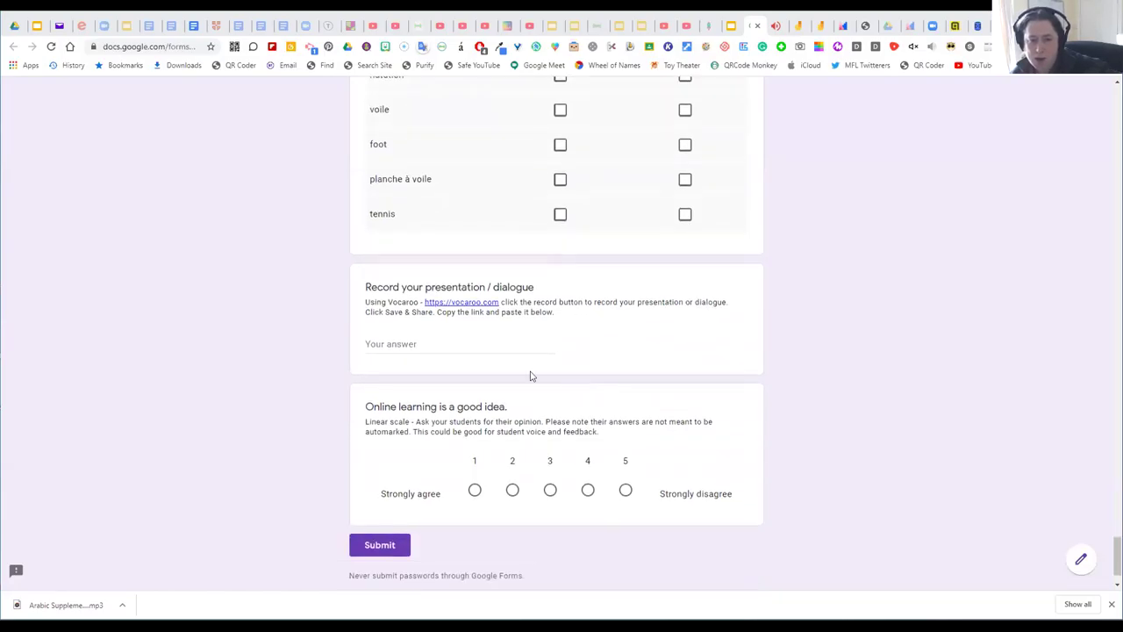
# Switch to Vocaroo from the "Record your presentation / dialogue" question's link and record a voice clip of about 7 seconds.
pyautogui.click(443, 303)
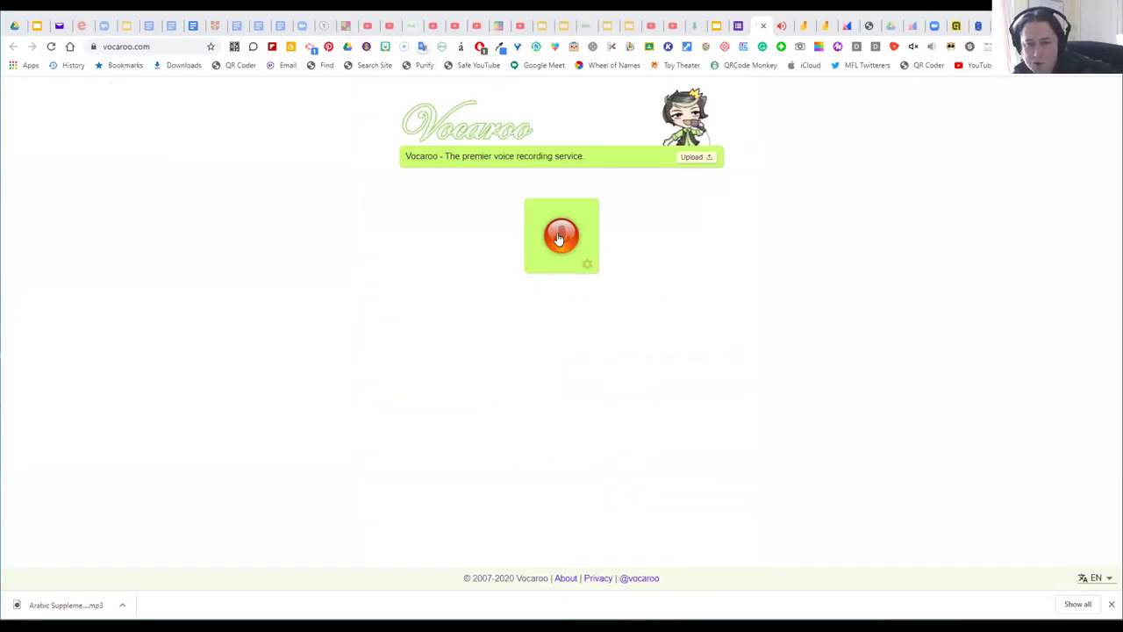
pyautogui.click(558, 245)
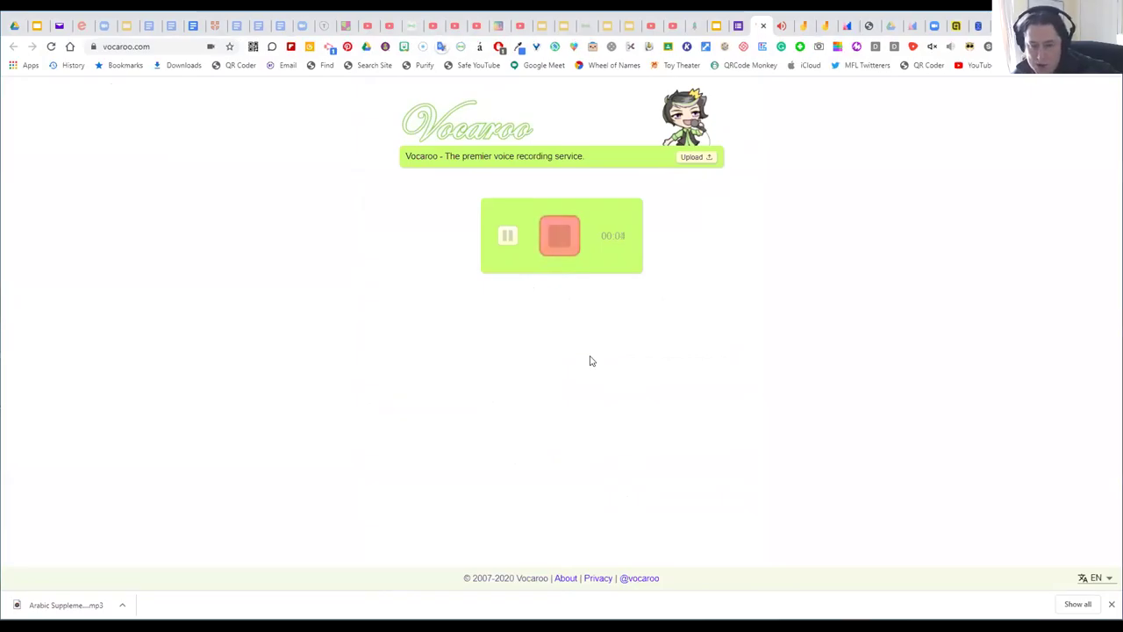
pyautogui.click(559, 239)
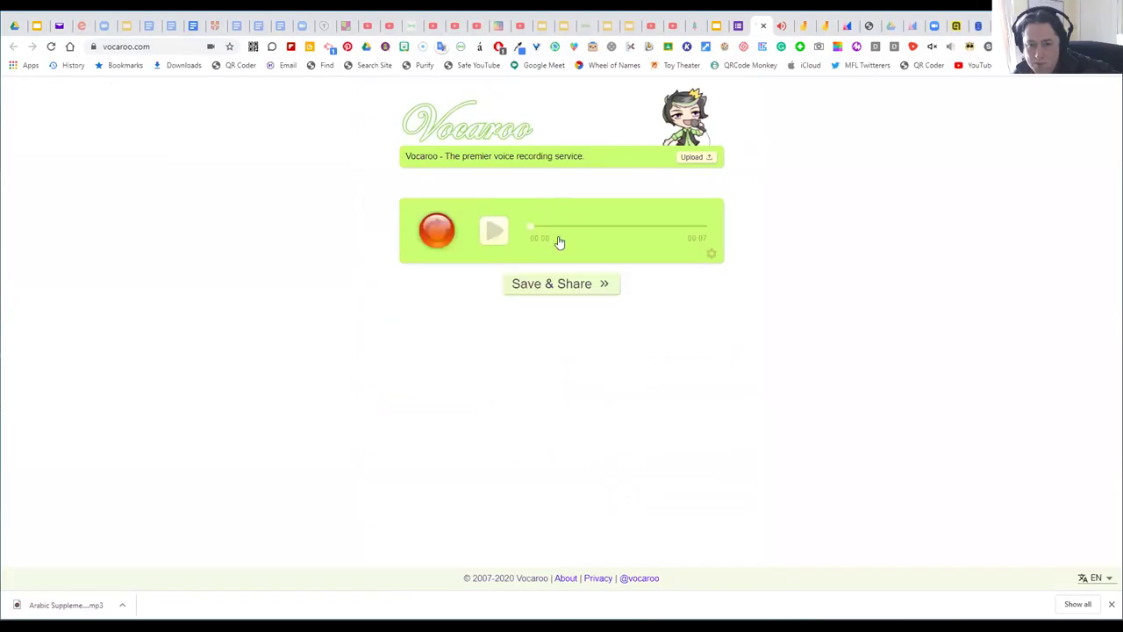
# Save the Vocaroo recording and paste its share link as the form's answer to "Record your presentation / dialogue".
pyautogui.click(529, 288)
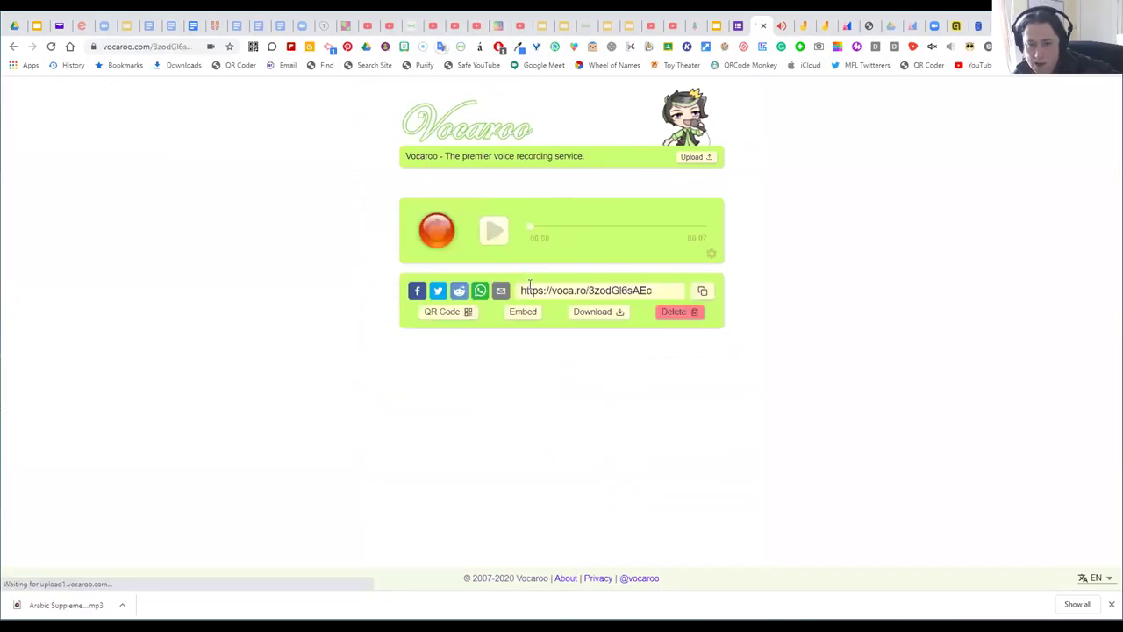
pyautogui.click(702, 292)
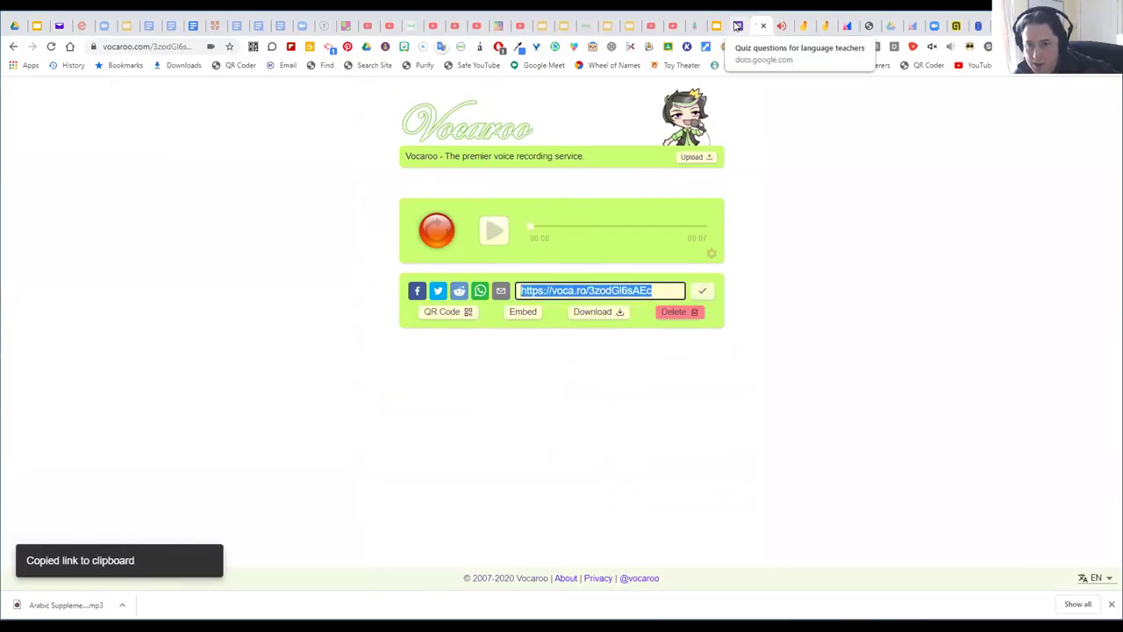
pyautogui.click(739, 26)
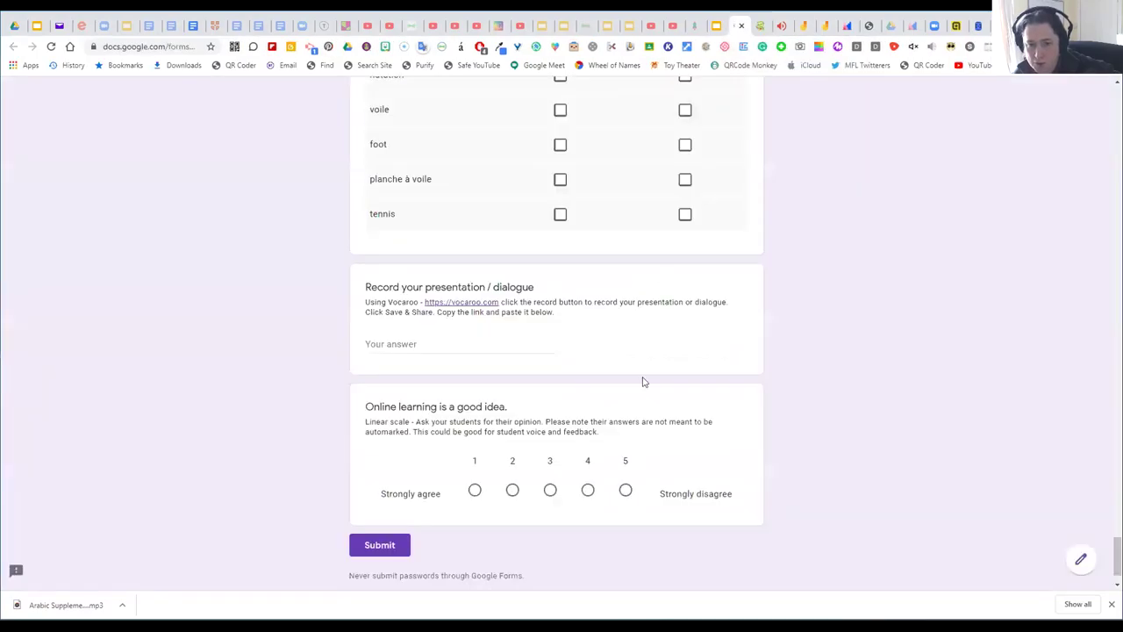
pyautogui.click(470, 338)
pyautogui.hotkey('ctrl', 'v')
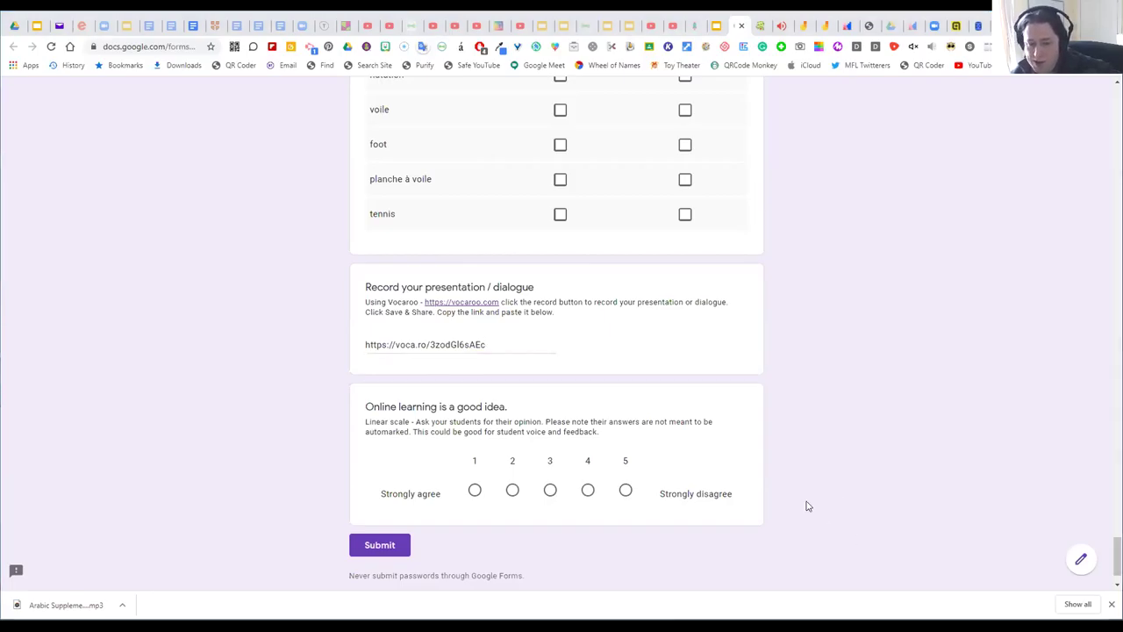
# Leave the filled-in form without submitting it and go to the editor of the language teachers quiz.
pyautogui.scroll(15, 808, 506)
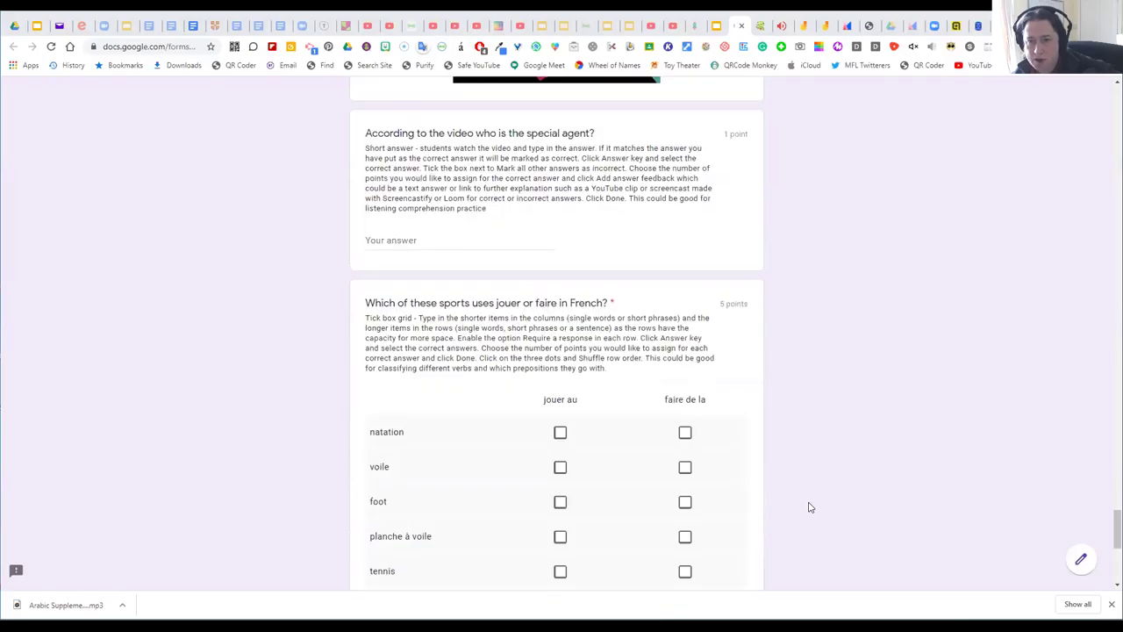
pyautogui.scroll(-7, 808, 506)
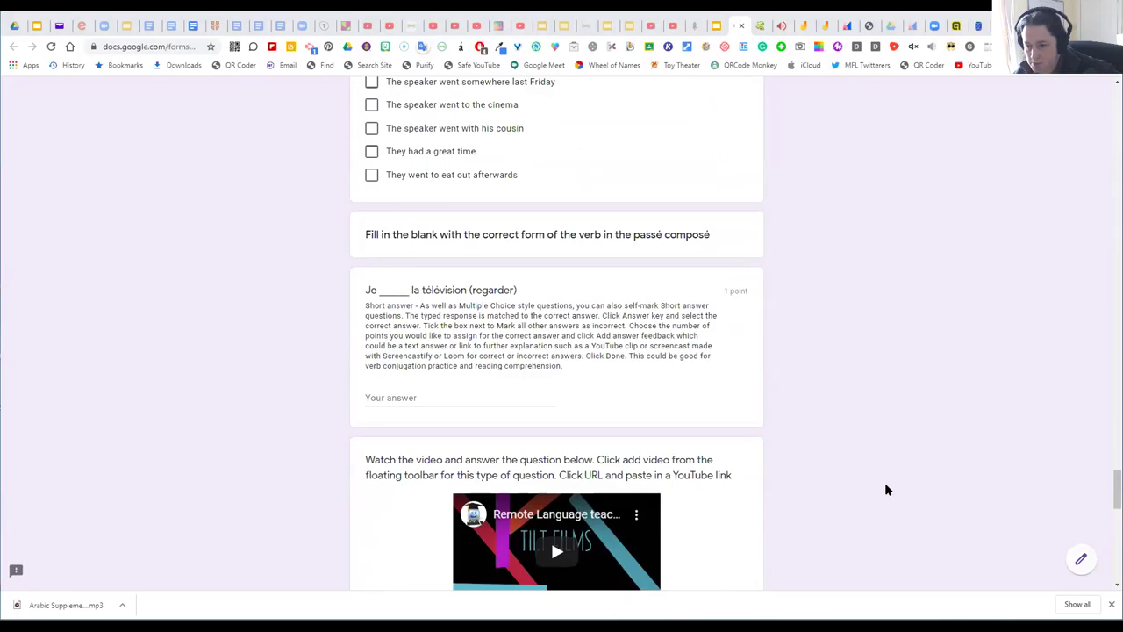
pyautogui.hotkey('ctrl', 'w')
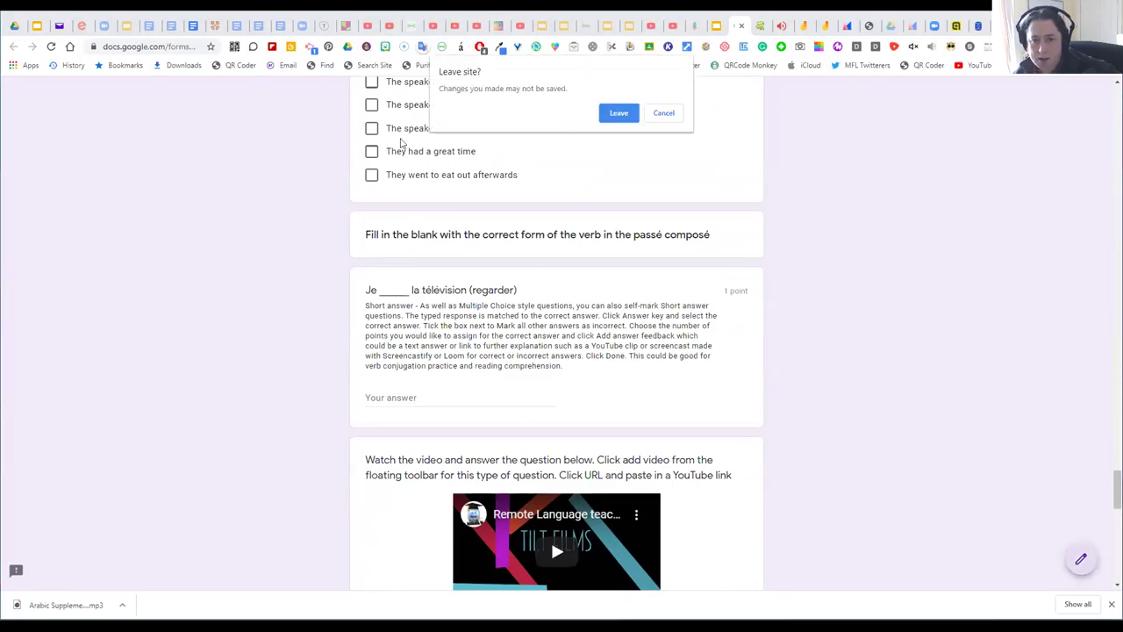
pyautogui.click(618, 115)
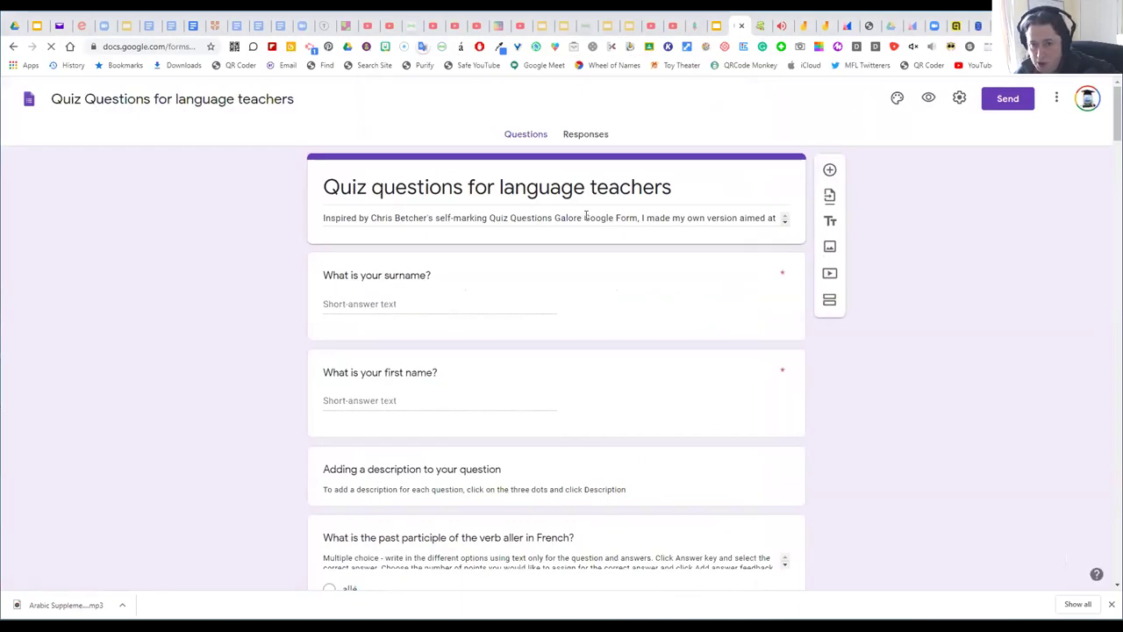
# Open the quiz's responses and examine the summary, including the score insights and the per-question answer charts.
pyautogui.click(587, 137)
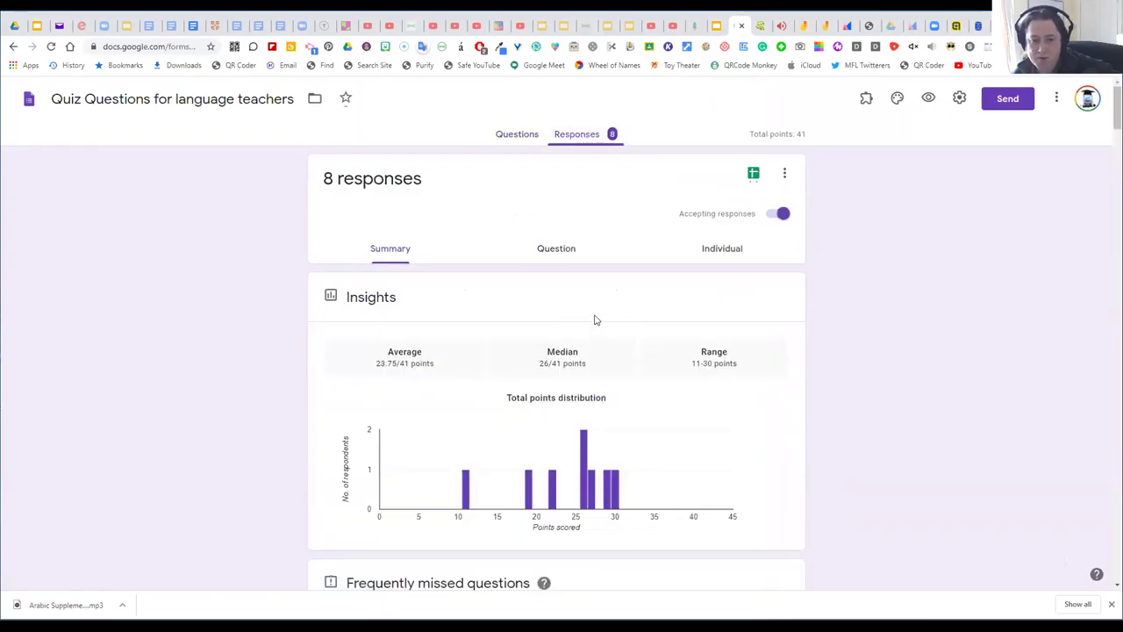
pyautogui.scroll(-15, 594, 319)
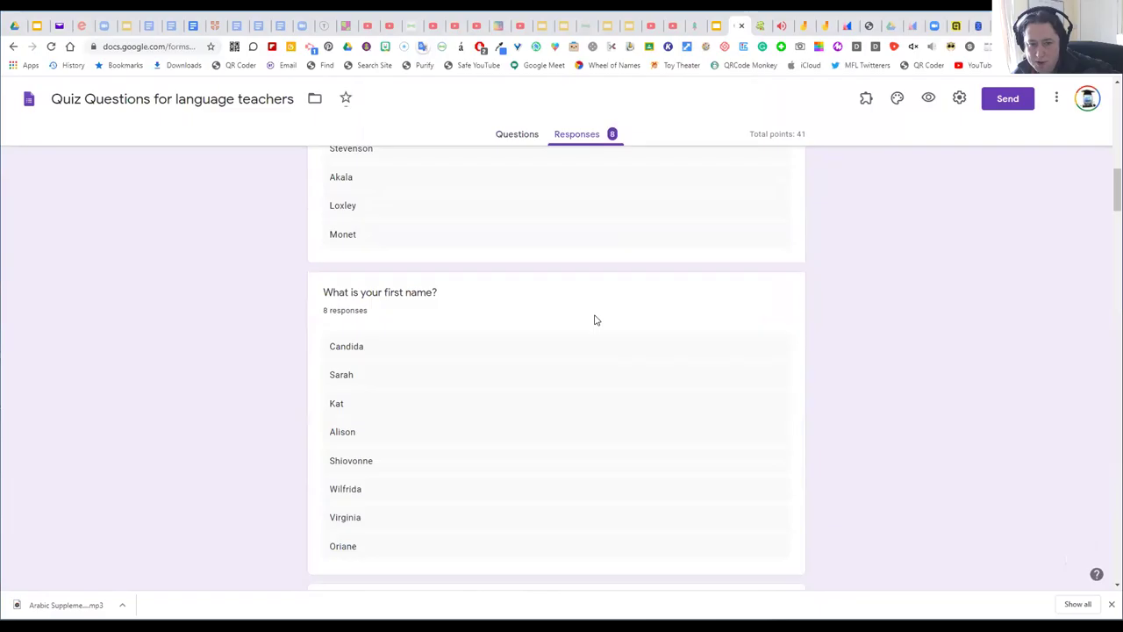
pyautogui.scroll(-4, 594, 319)
pyautogui.scroll(12, 594, 320)
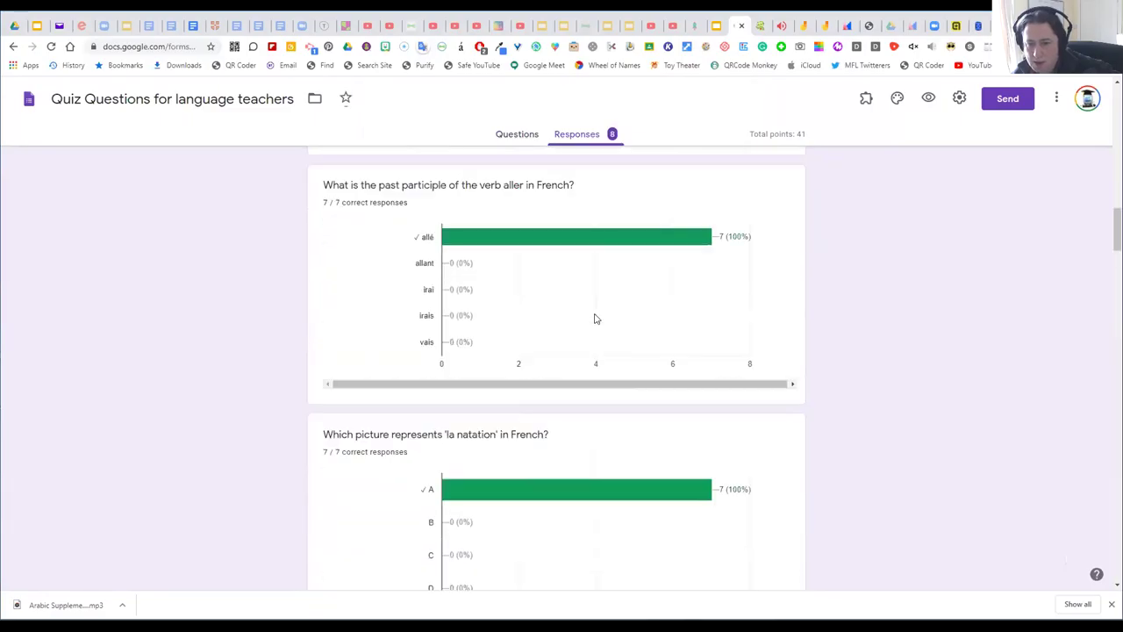
# Open the quiz's responses in the linked spreadsheet and sort the sheet A → Z by the "What is your surname?" column.
pyautogui.scroll(8, 594, 320)
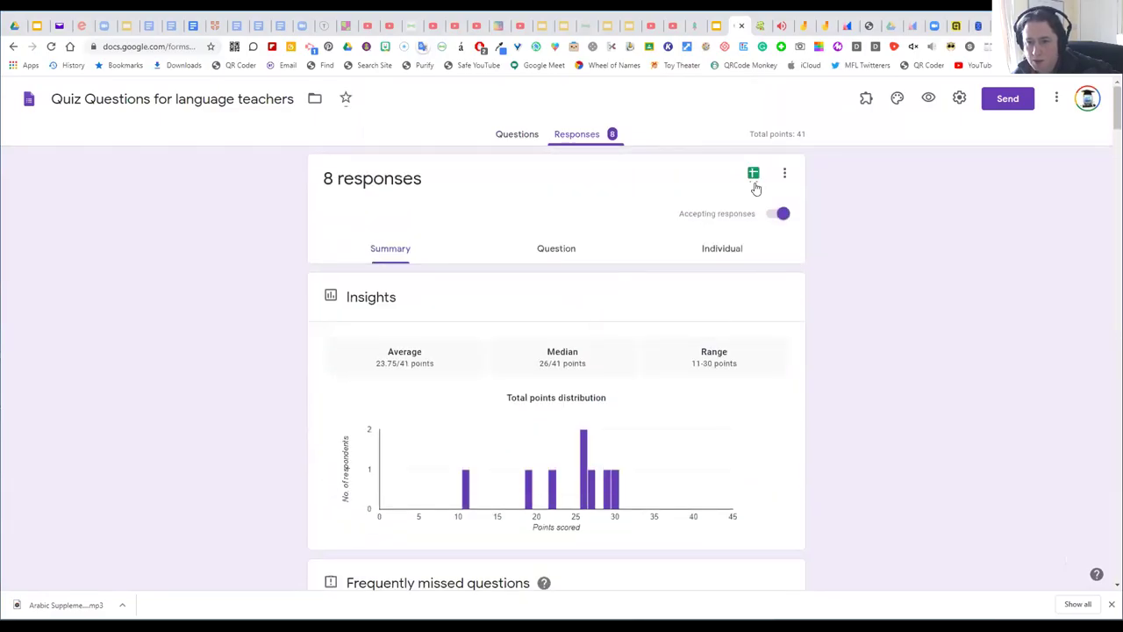
pyautogui.click(753, 176)
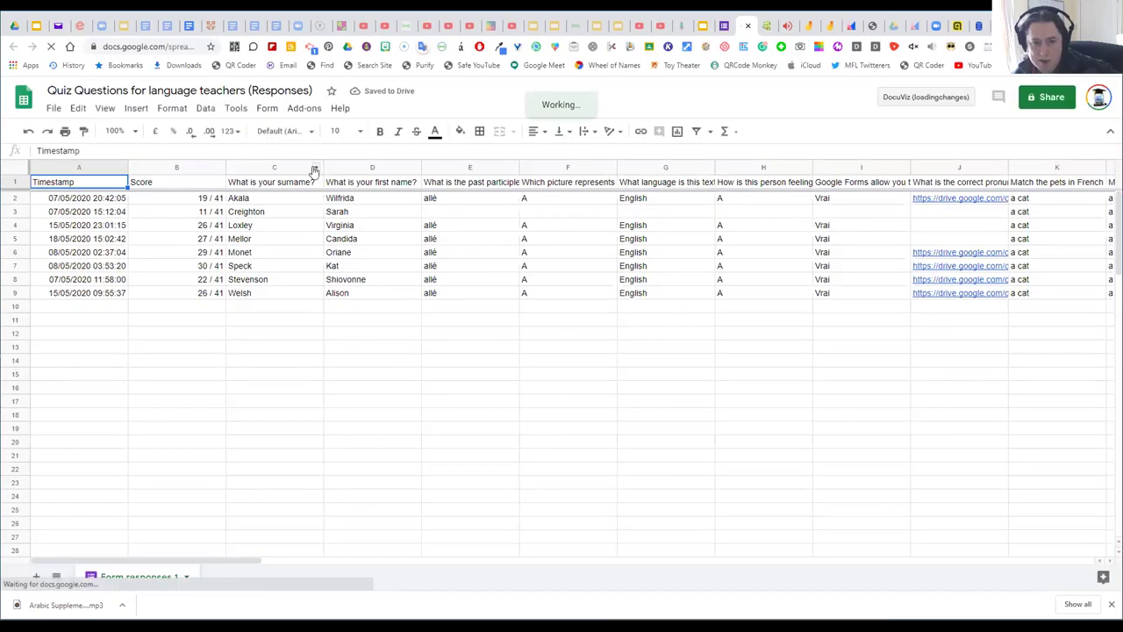
pyautogui.click(317, 171)
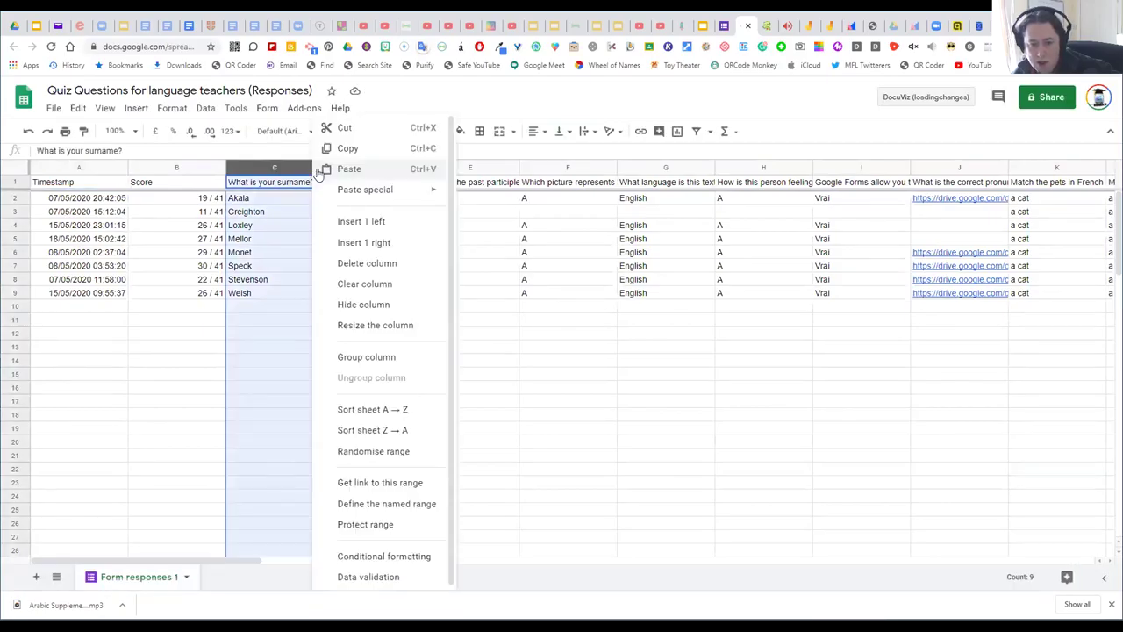
pyautogui.click(395, 410)
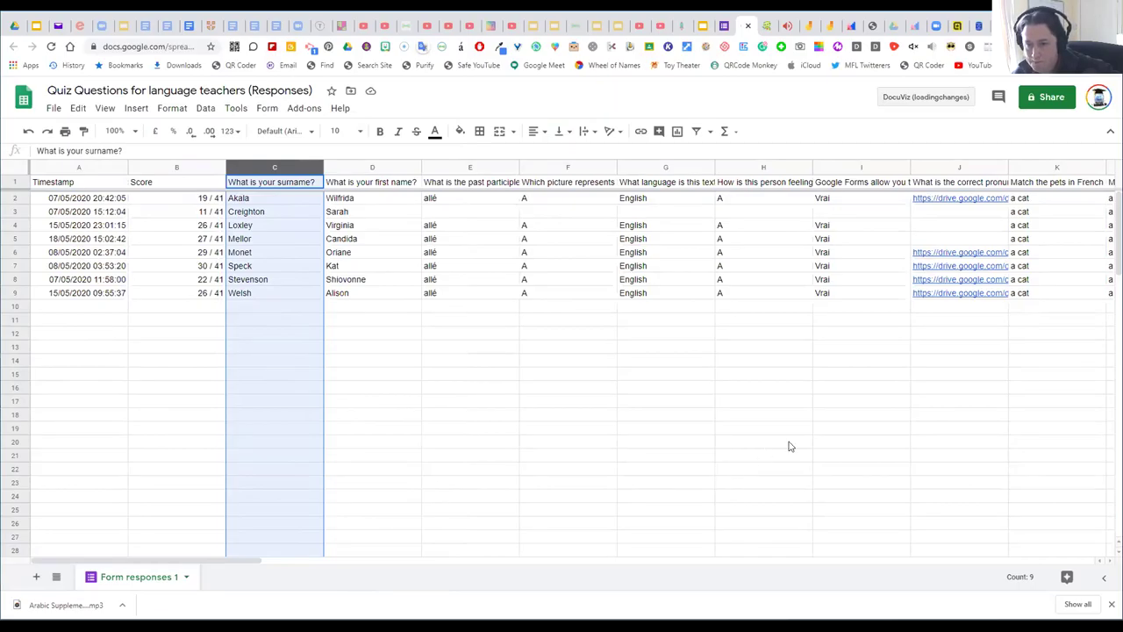
# Switch to the remote teaching presentation in Google Slides and start presenting from slide 16, "Google Form examples".
pyautogui.click(703, 30)
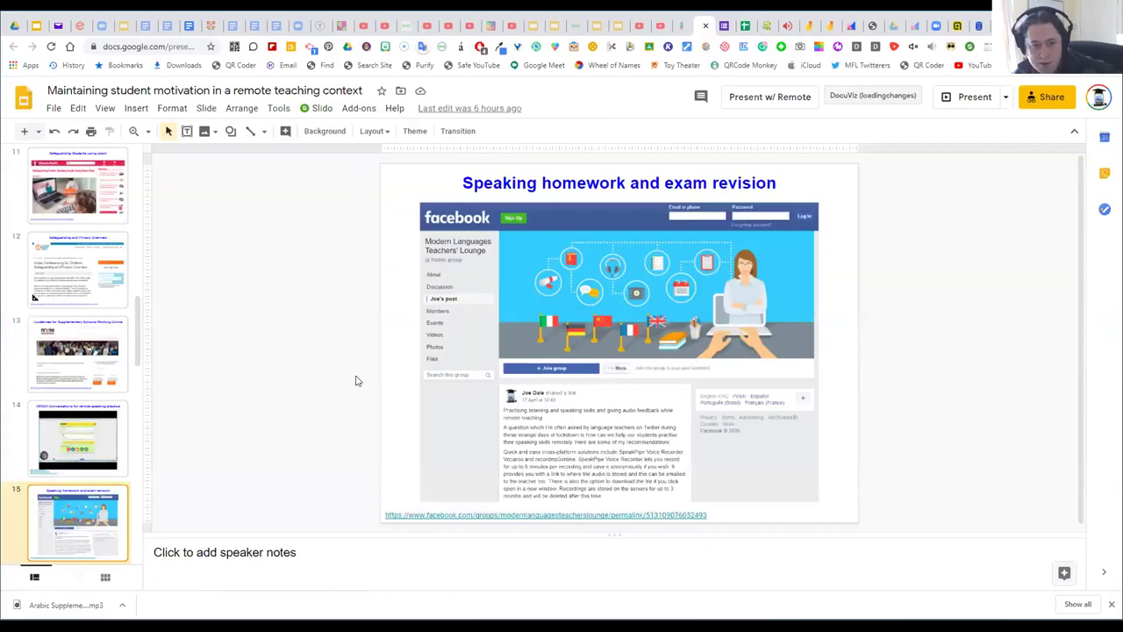
pyautogui.scroll(-3, 106, 487)
pyautogui.click(96, 507)
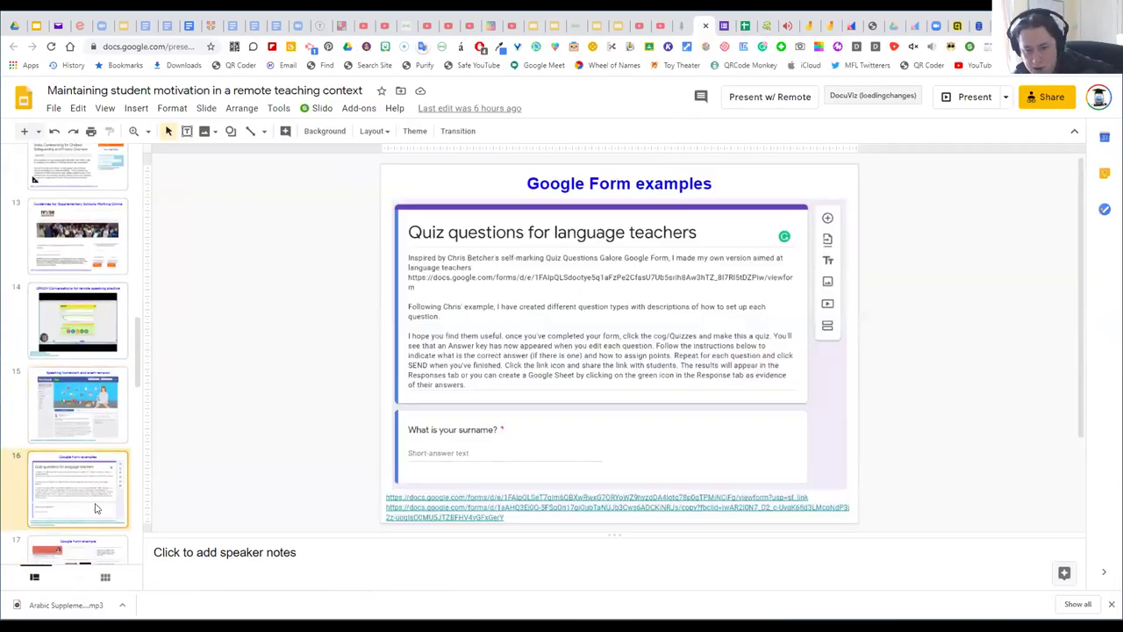
pyautogui.click(972, 97)
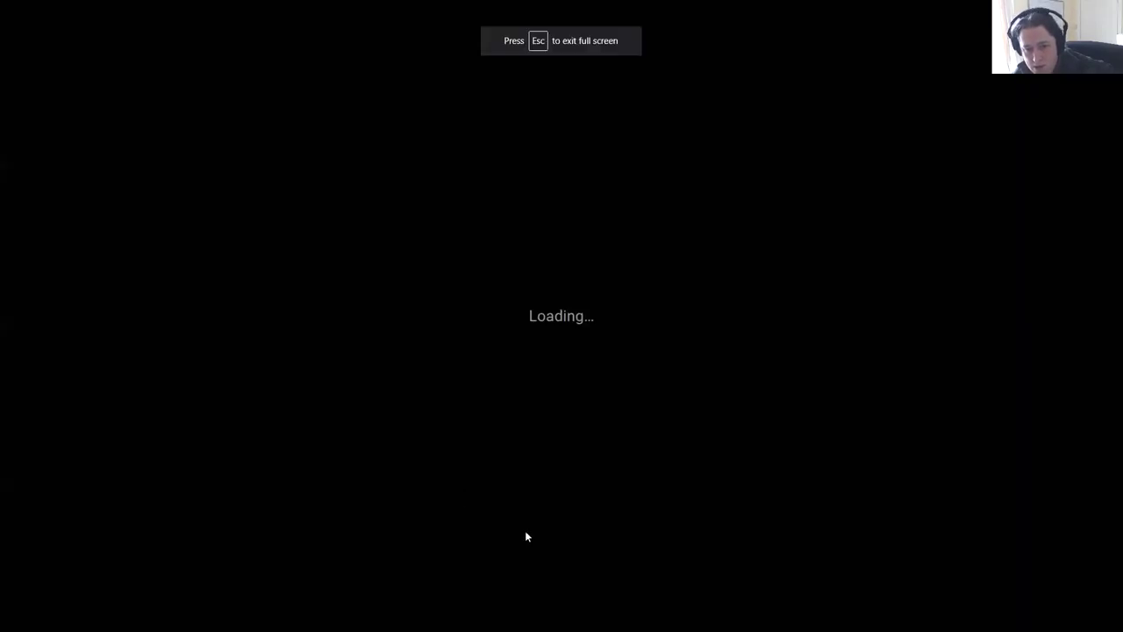